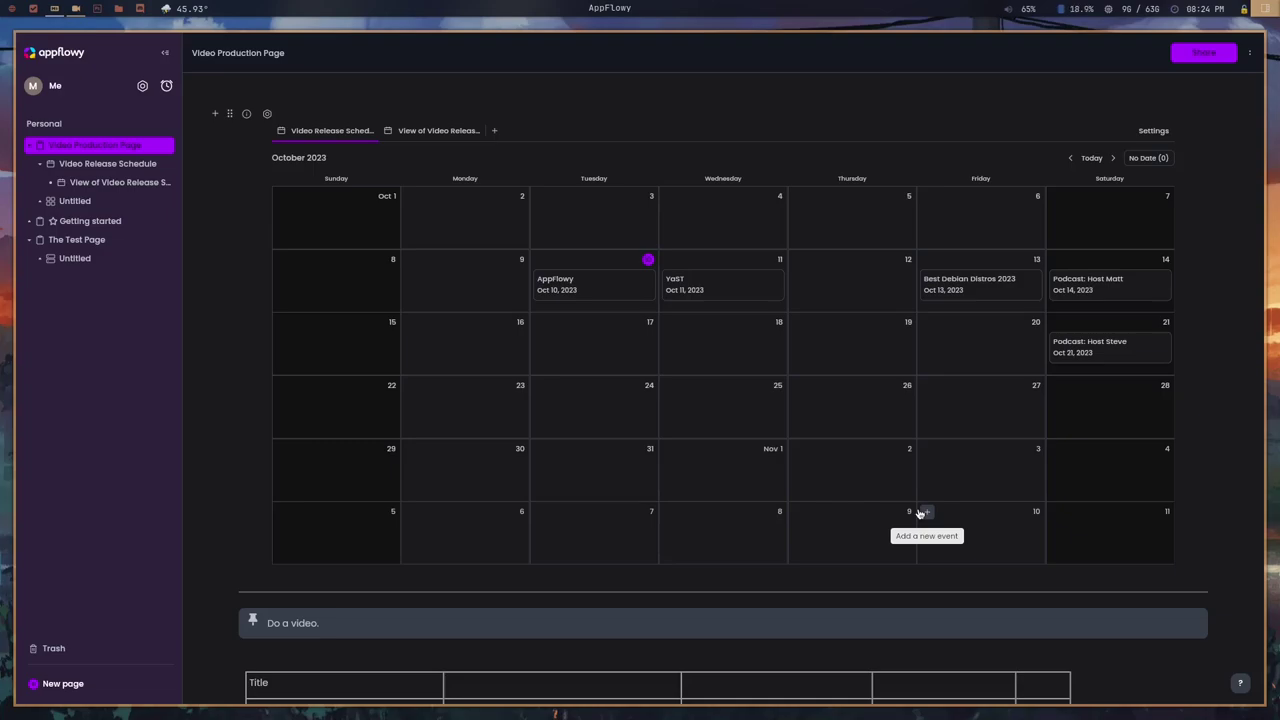
Create a new page in the Personal section and insert a new grid into it.
click(108, 223)
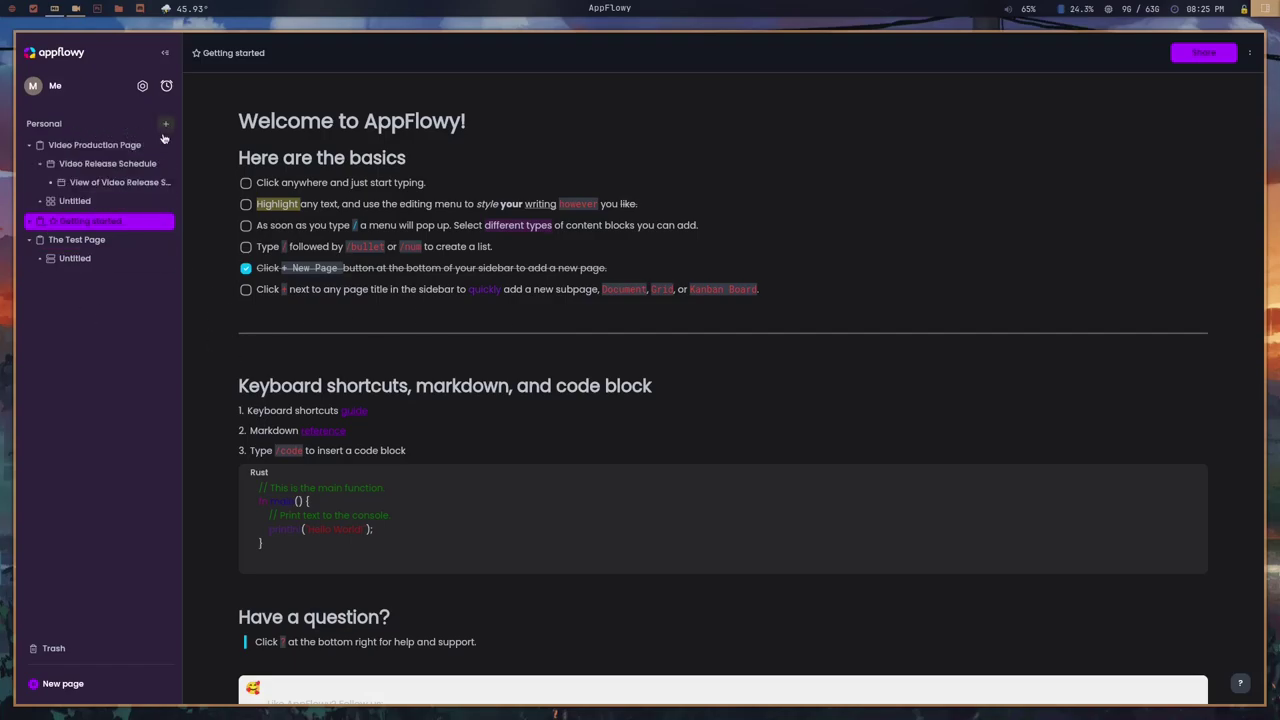
click(166, 124)
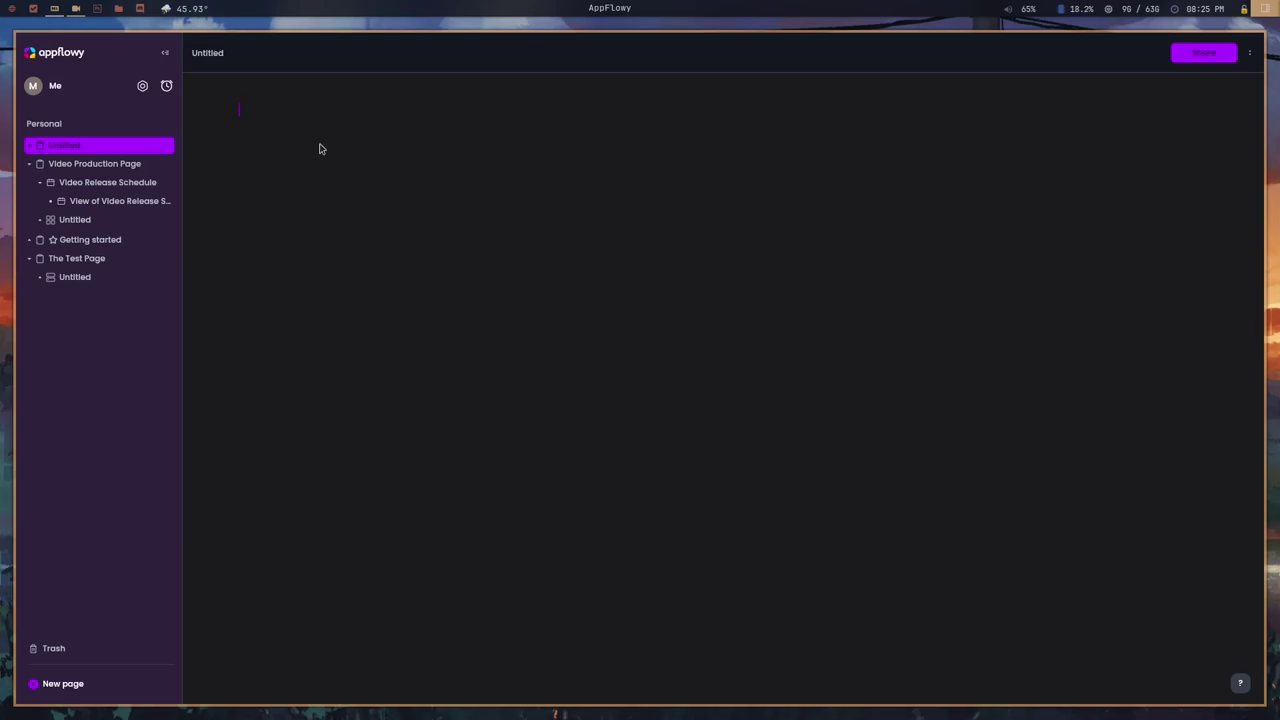
text(/)
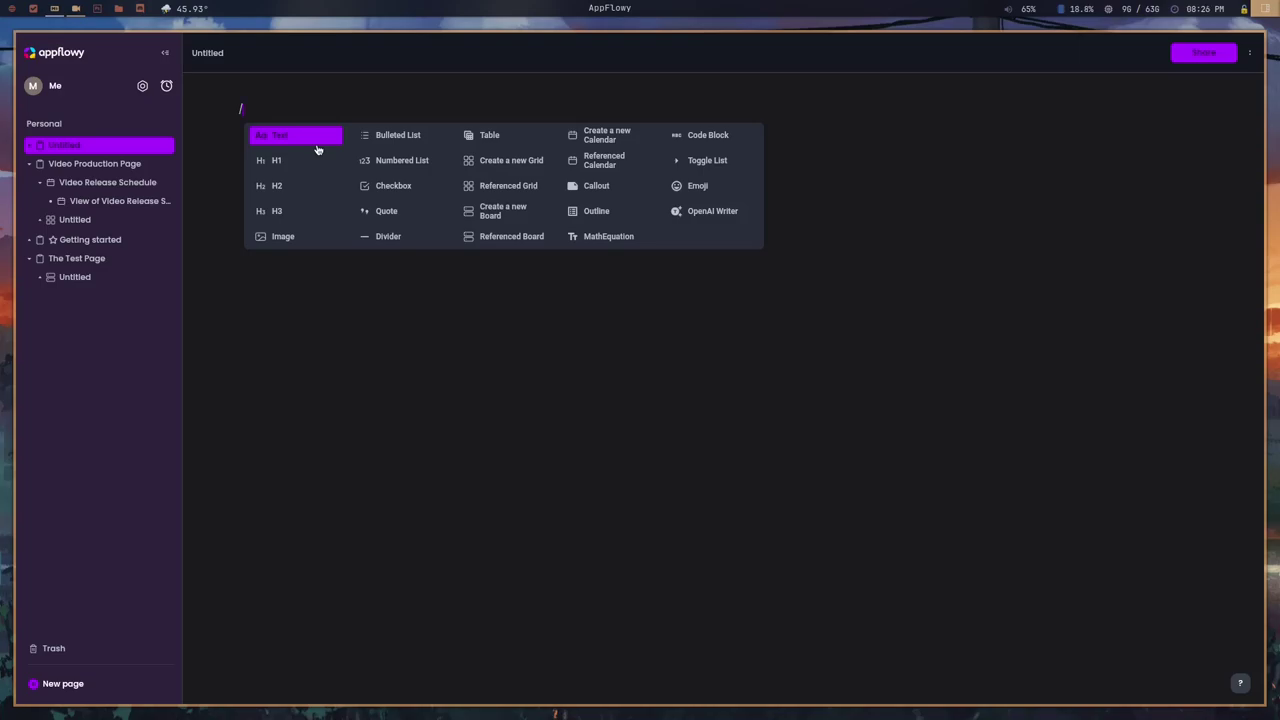
click(502, 165)
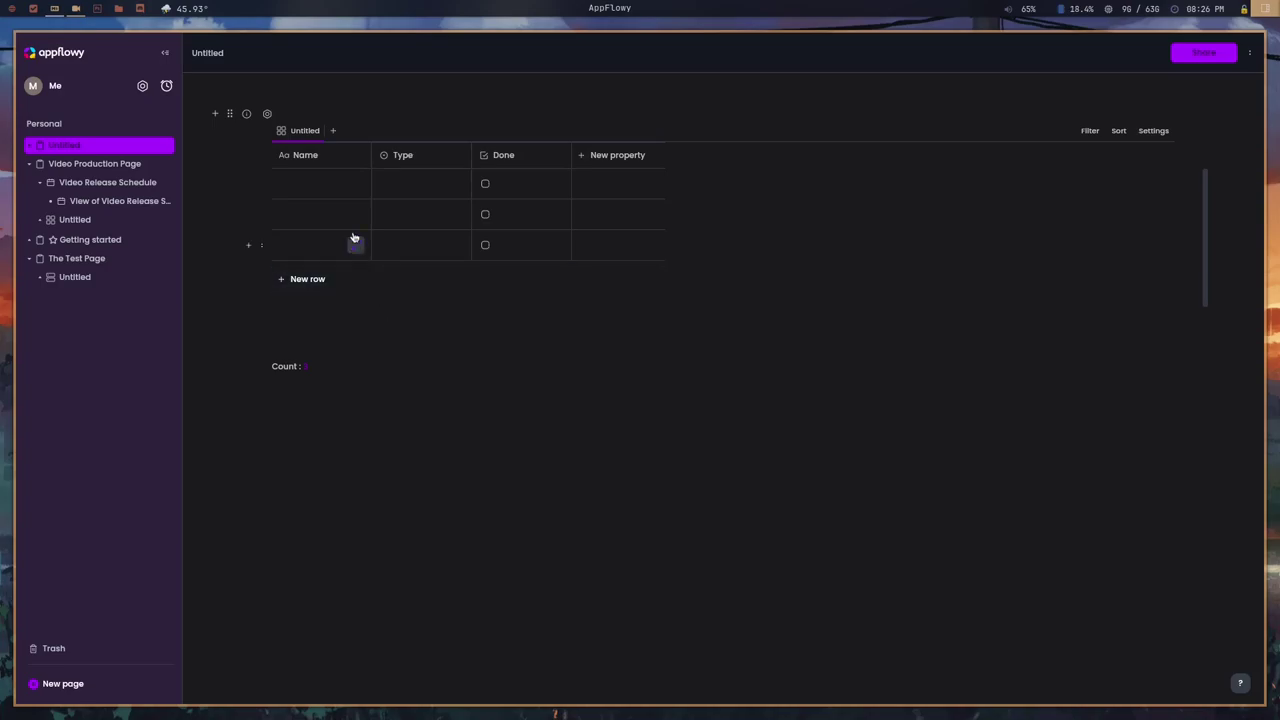
Name the grid's first row Test, open that row's detail page and close it again.
click(316, 183)
text(Test)
key(Return)
click(357, 188)
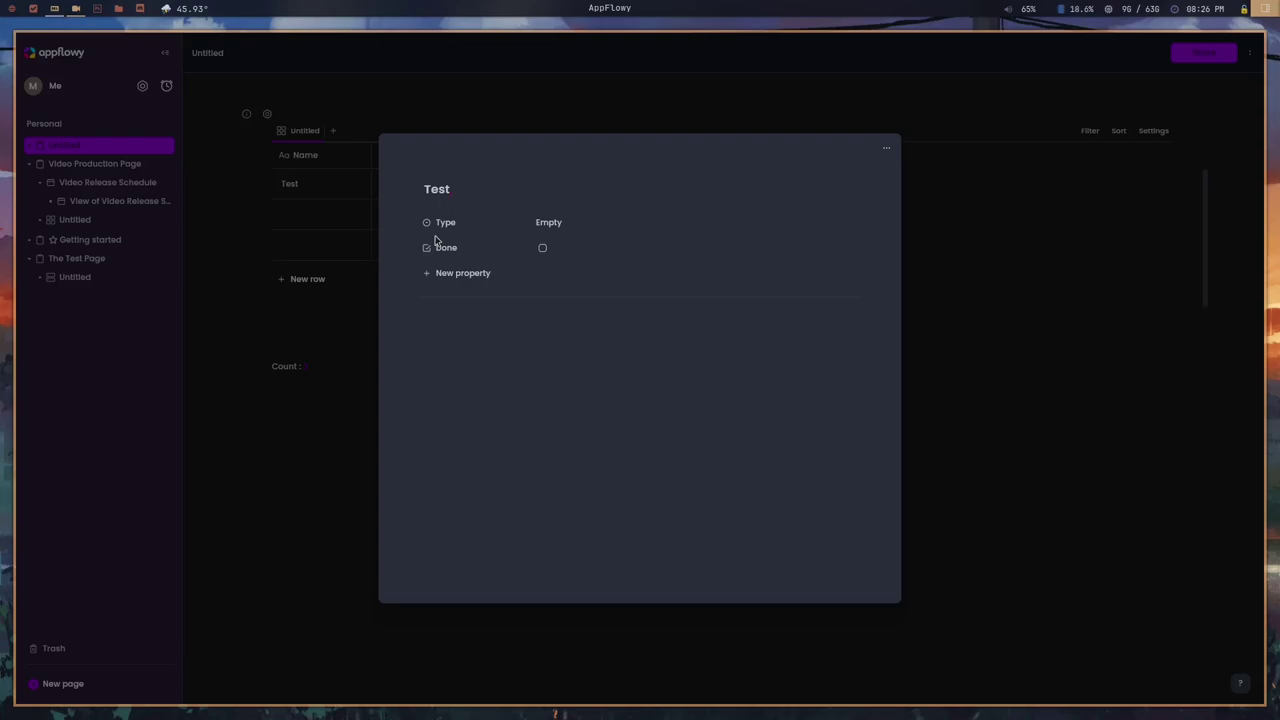
mouse_move(440, 320)
click(123, 340)
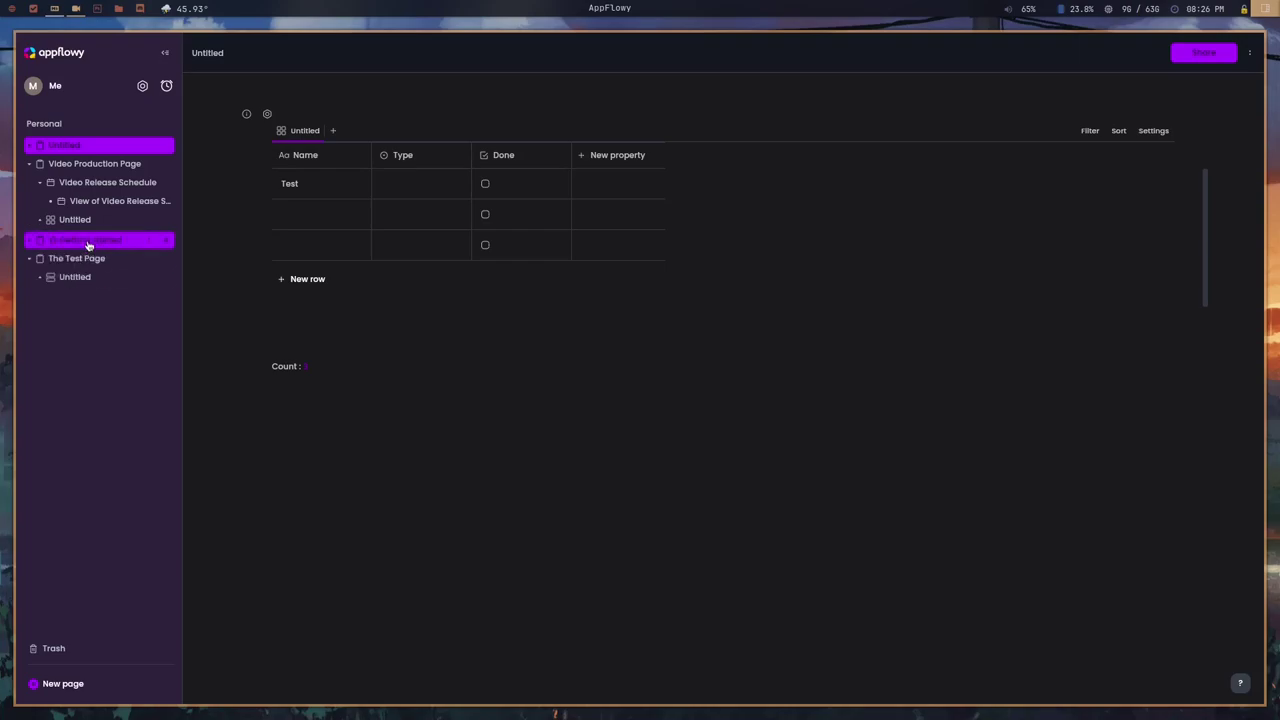
Open the AppFlowy row from the Video Production Page grid and write Outline in the body of its detail page.
click(104, 166)
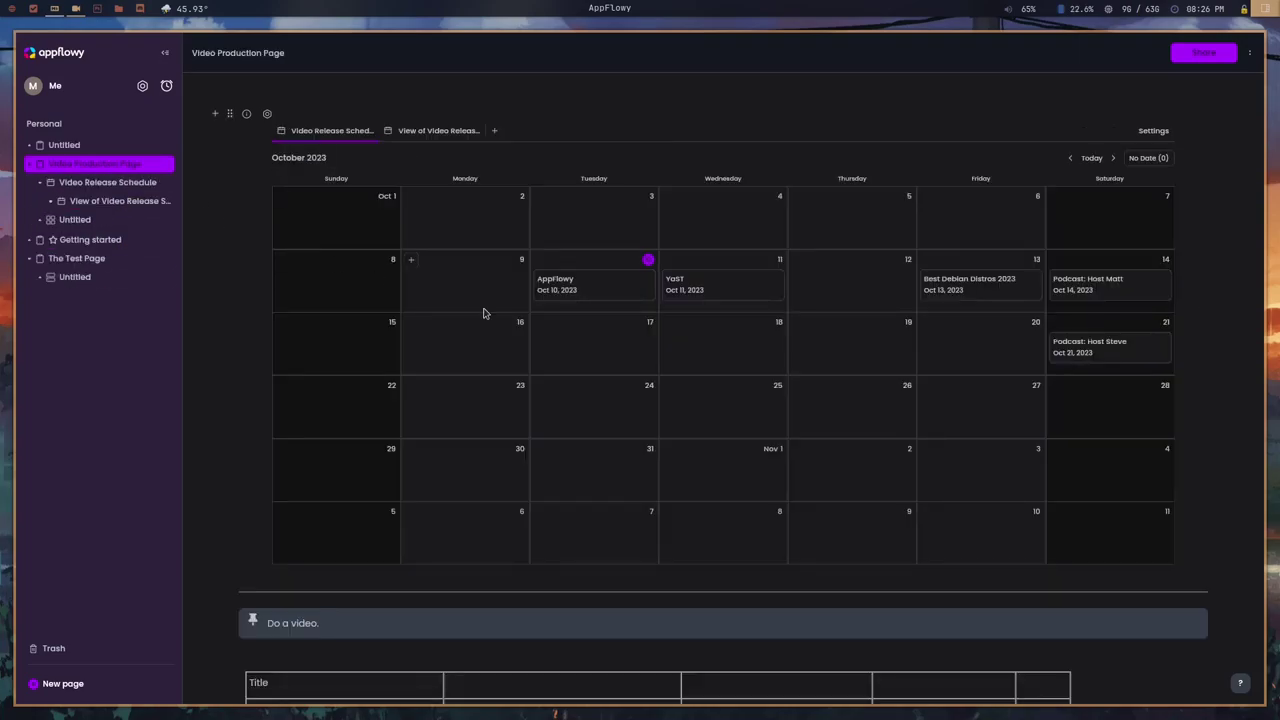
scroll(483, 313, down, 8)
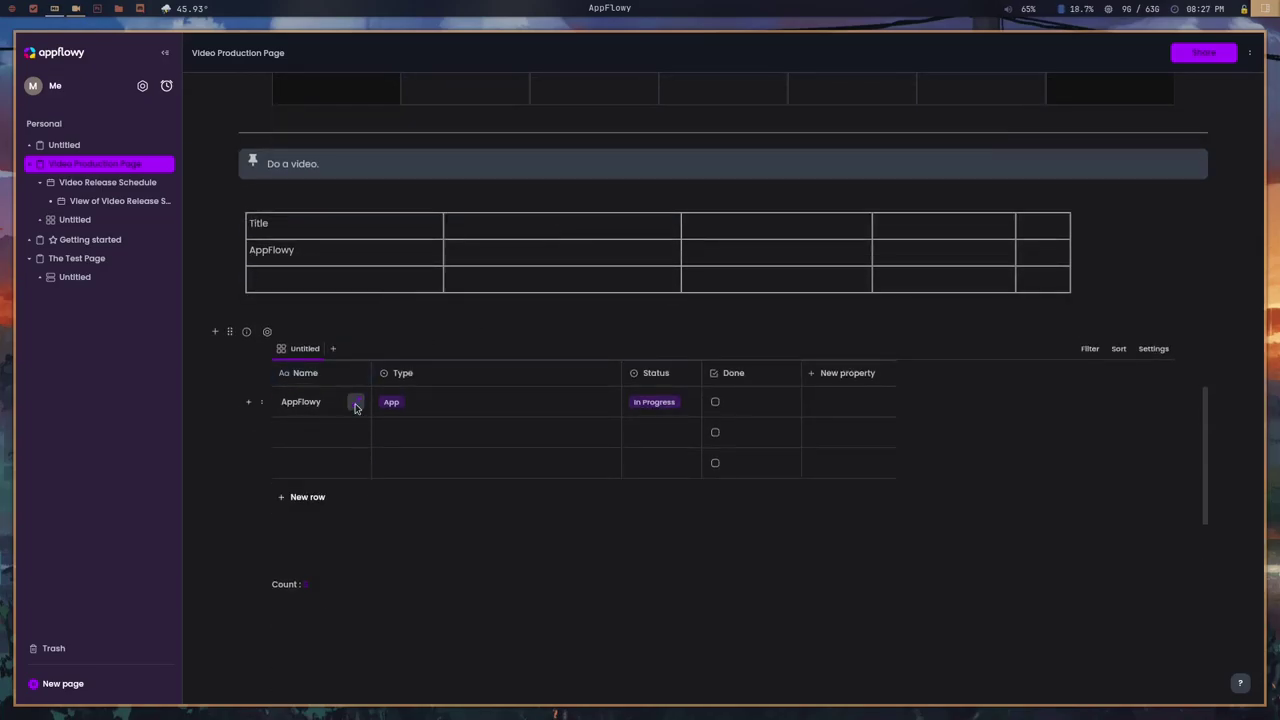
click(354, 404)
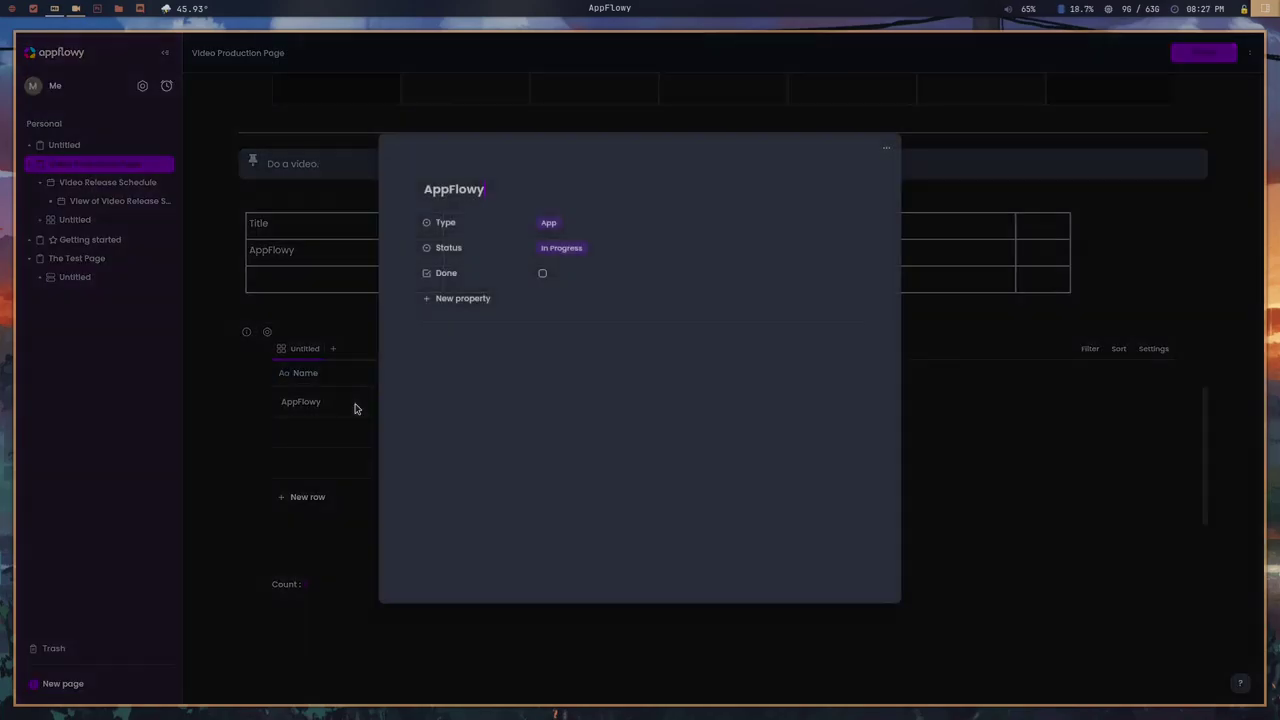
click(446, 348)
text(Outline)
click(391, 349)
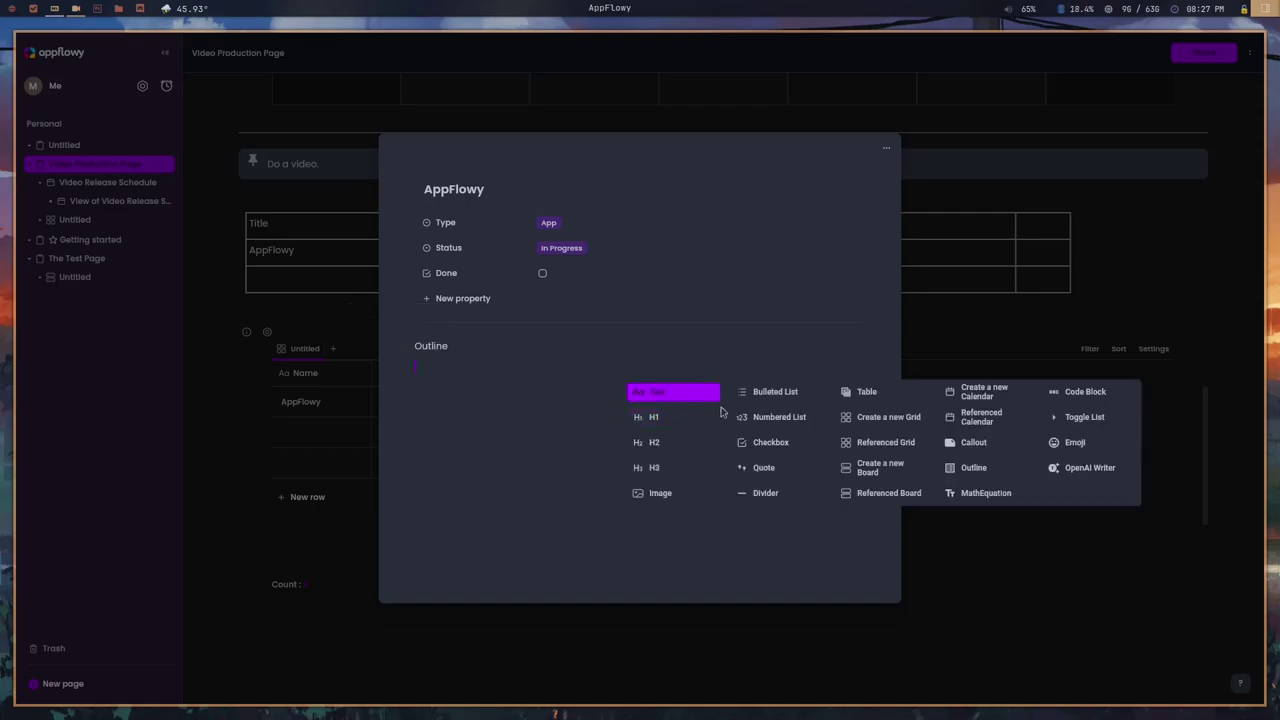
click(966, 477)
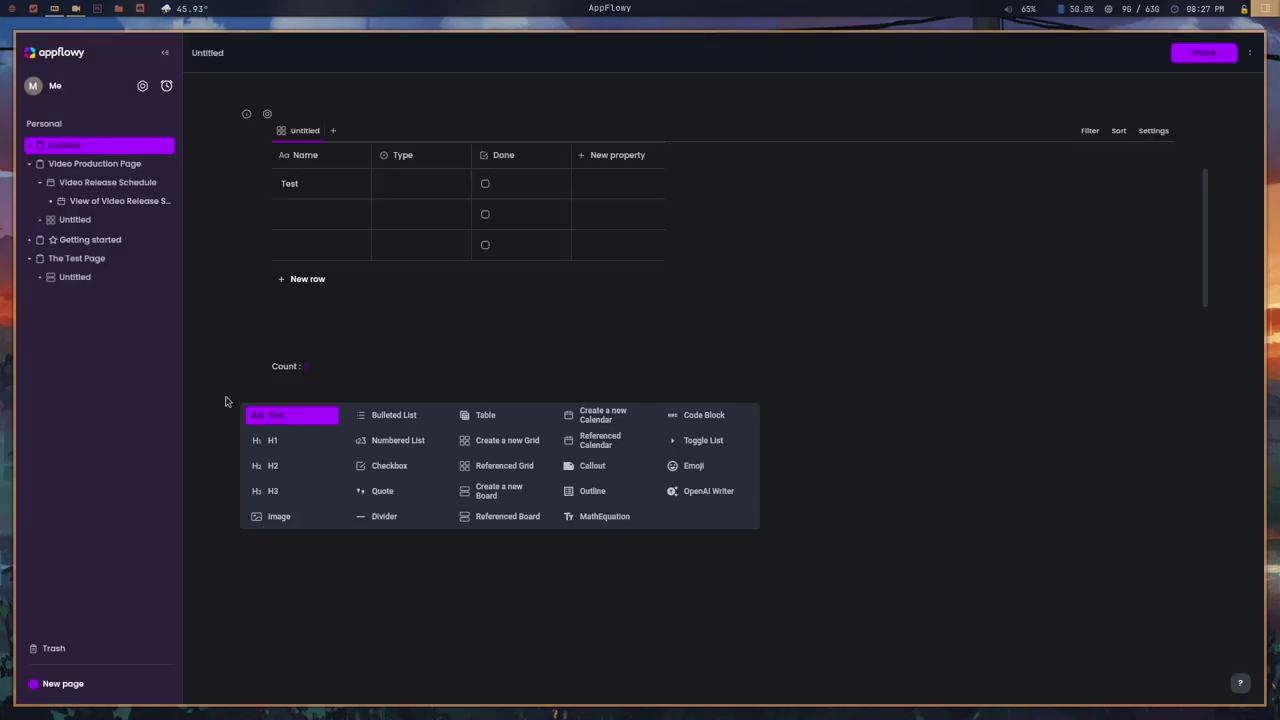
Insert a new board below the grid on the new untitled page.
click(484, 493)
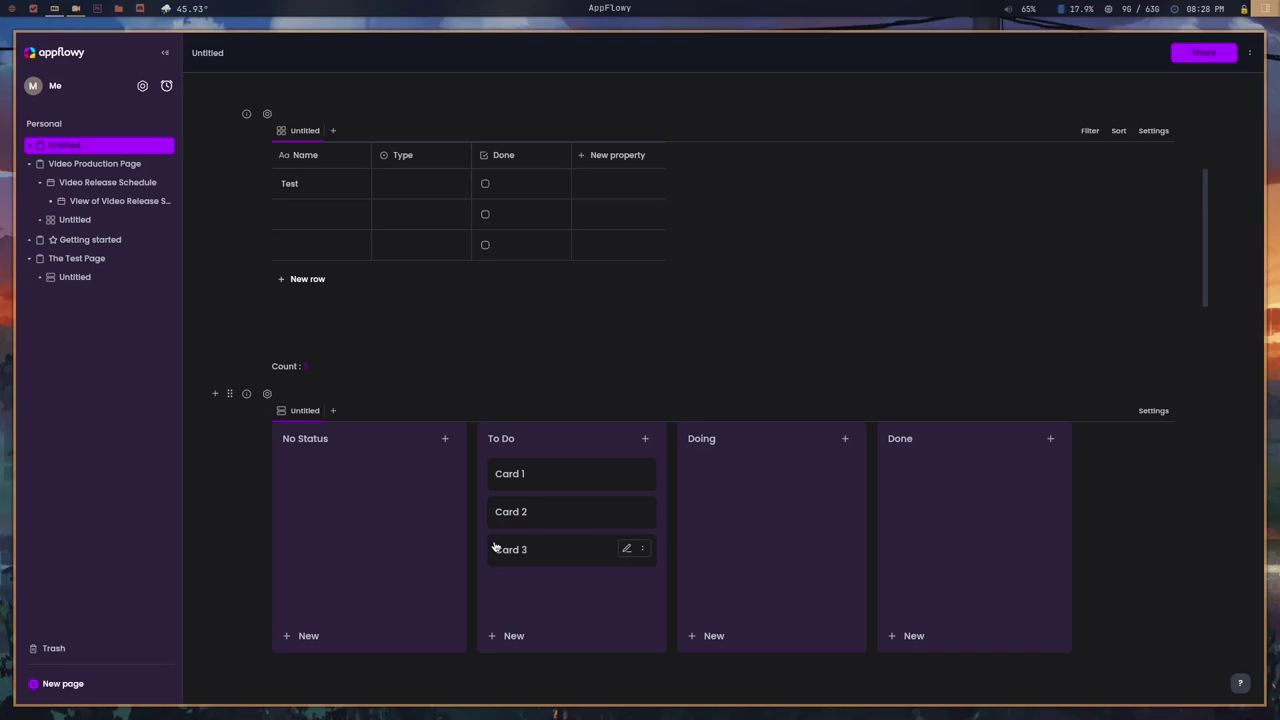
click(212, 394)
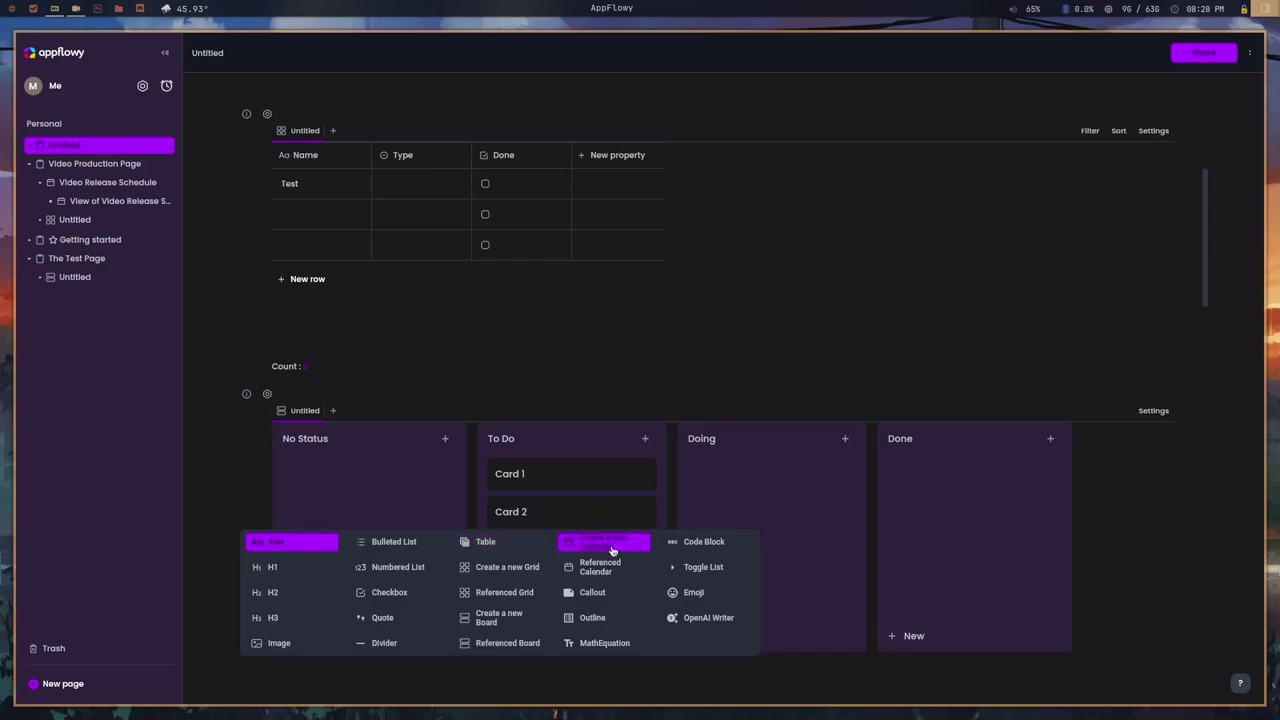
View The Test Page, return to the Video Production Page and check the details of the AppFlowy calendar event.
click(128, 260)
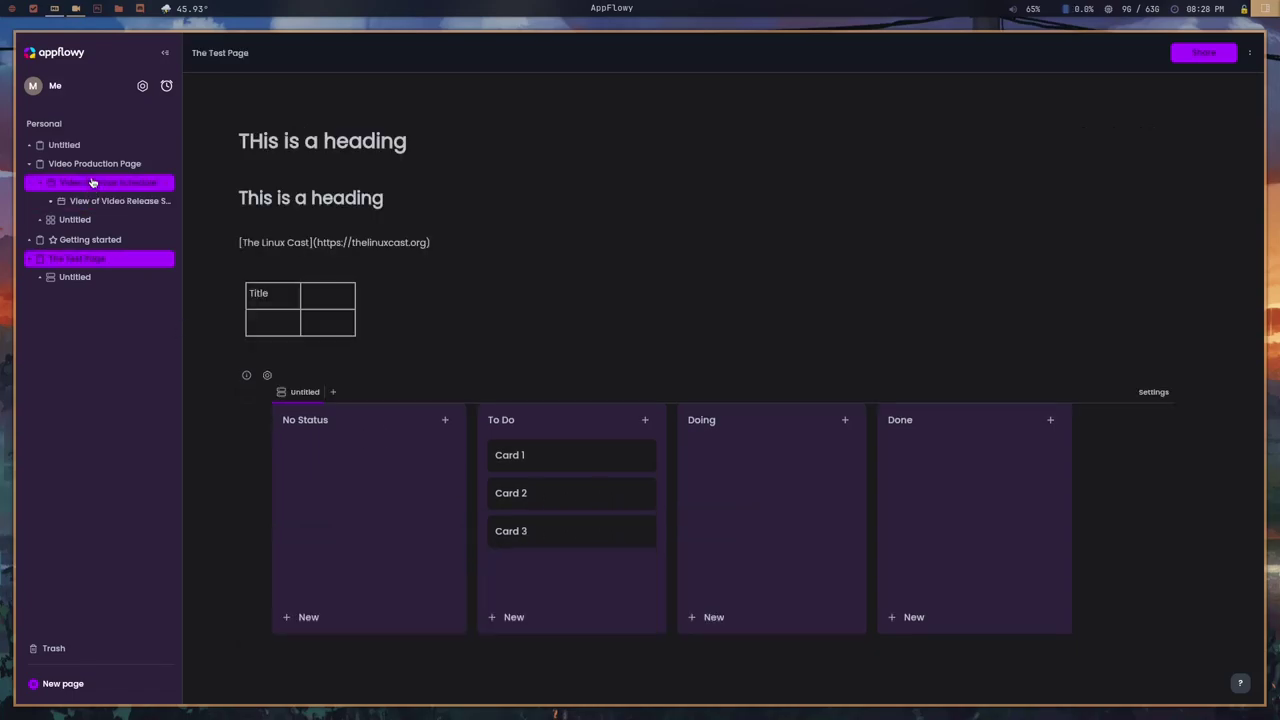
click(94, 165)
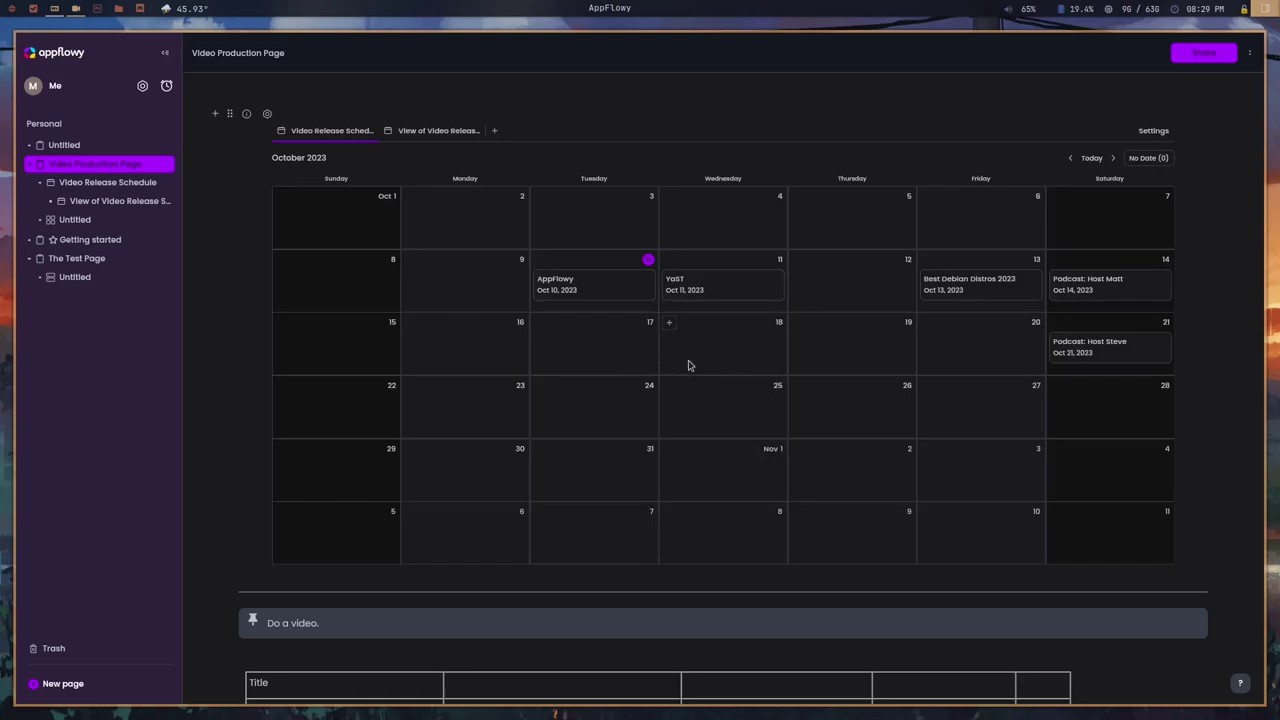
click(587, 289)
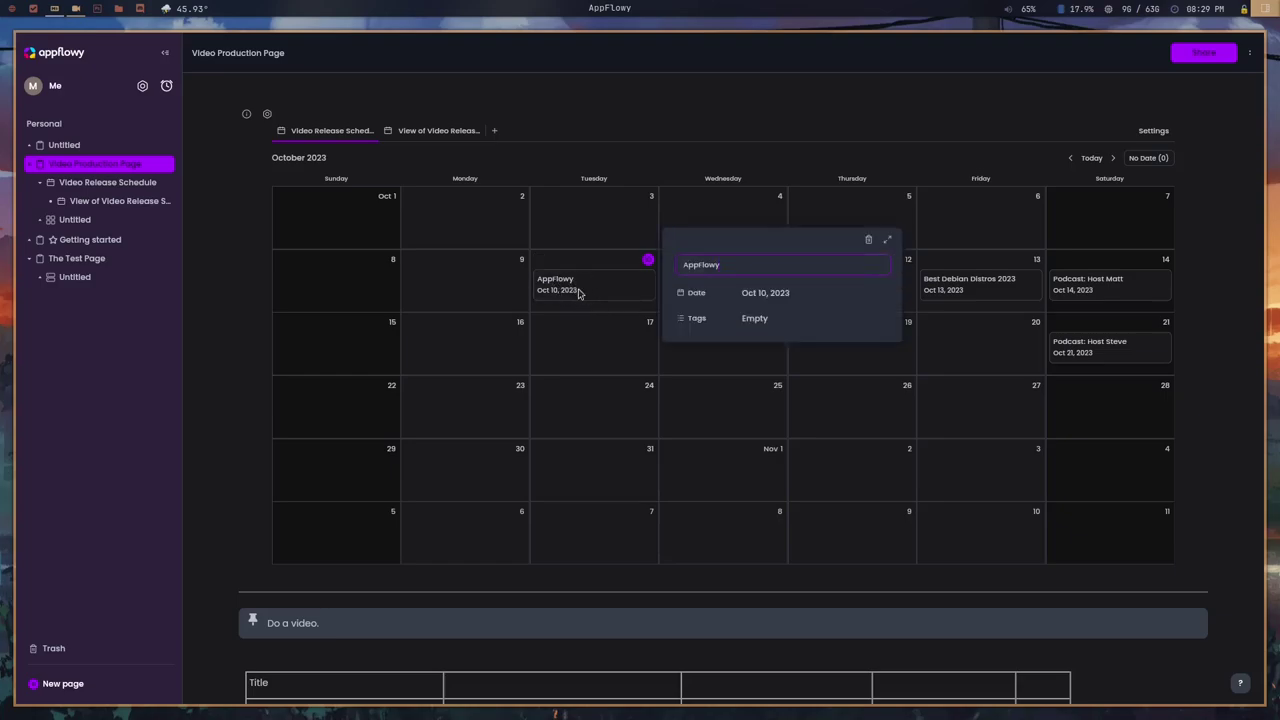
click(574, 325)
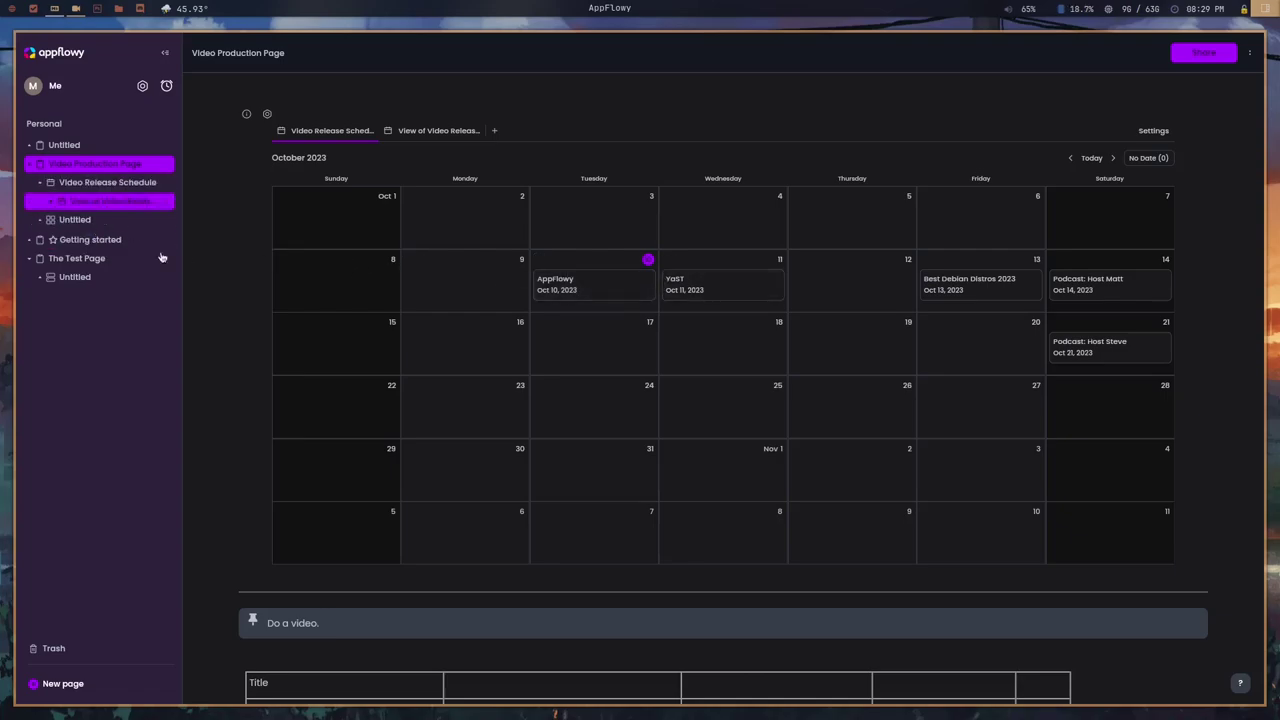
Compare the AppFlowy row in the grid with the expanded detail page of the AppFlowy calendar event.
scroll(440, 400, down, 4)
scroll(431, 537, down, 1)
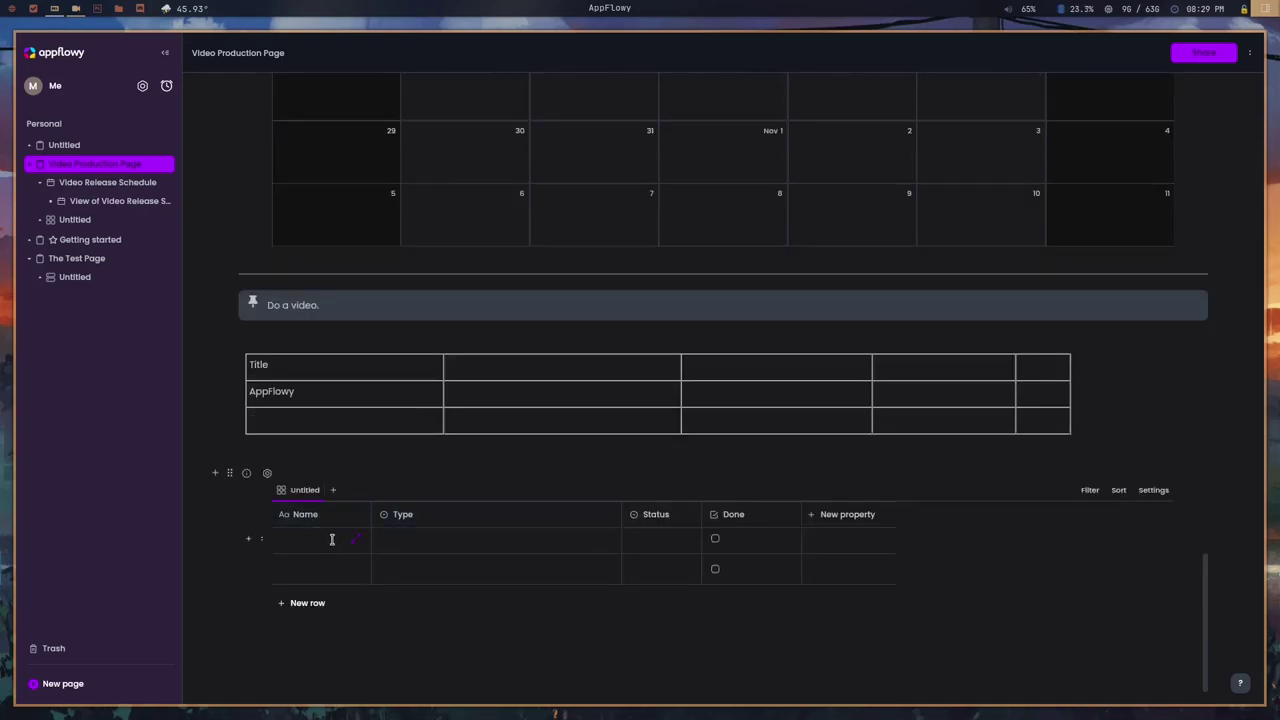
scroll(326, 537, down, 3)
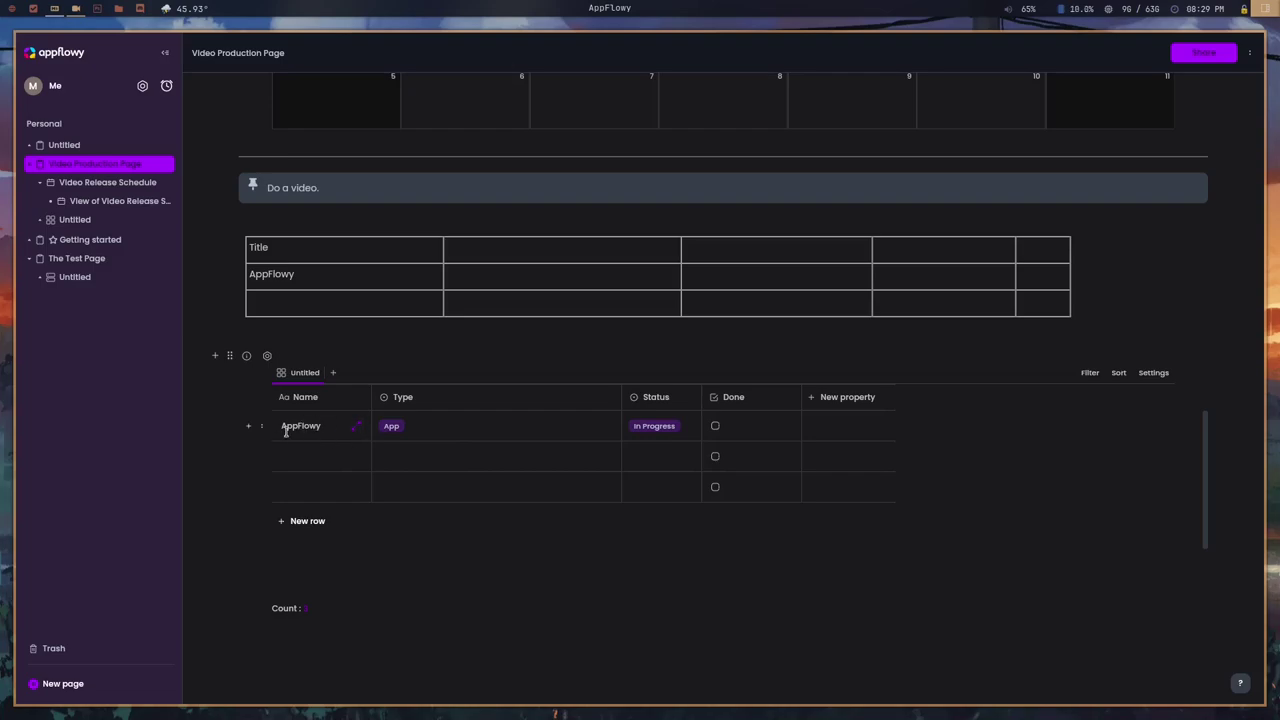
scroll(230, 365, up, 5)
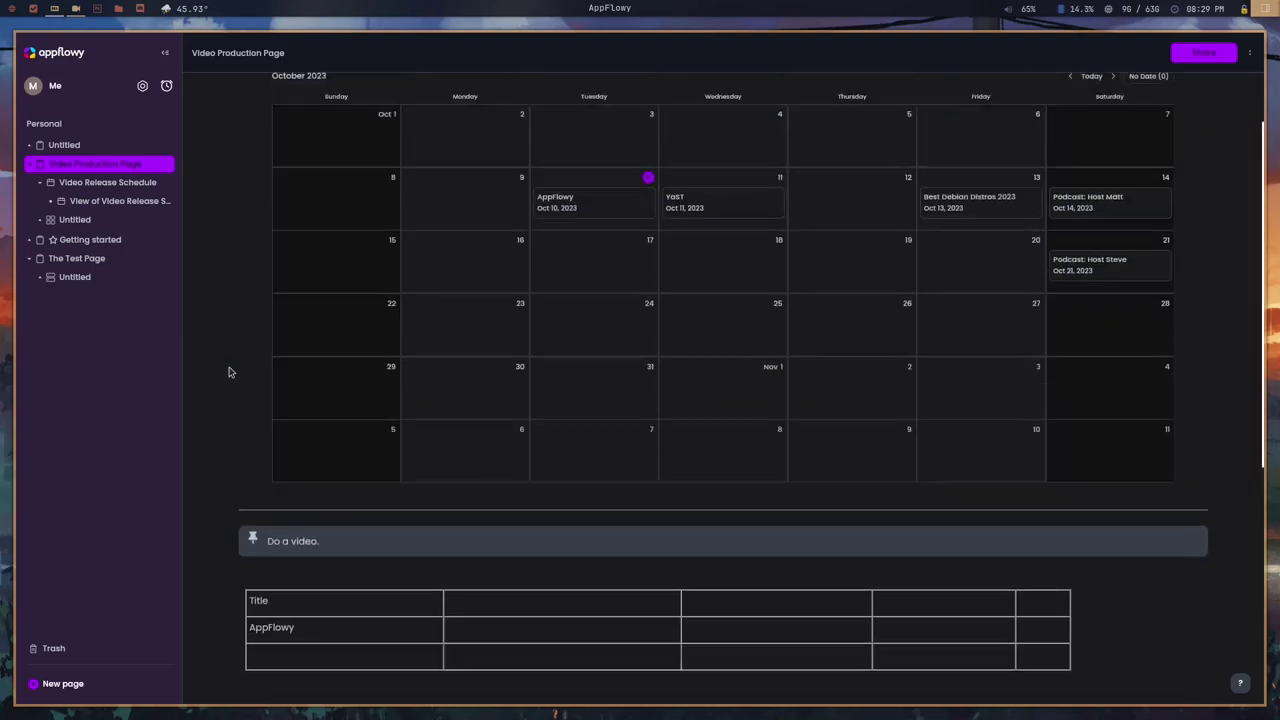
click(593, 290)
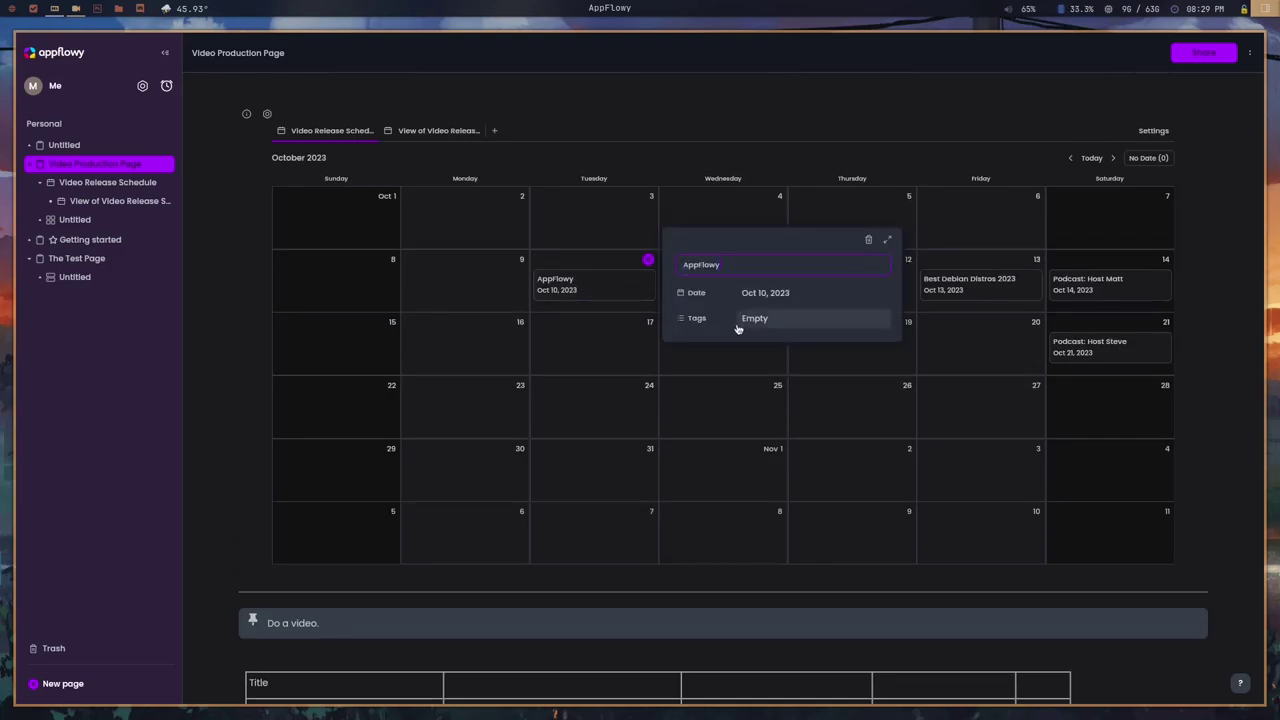
click(887, 241)
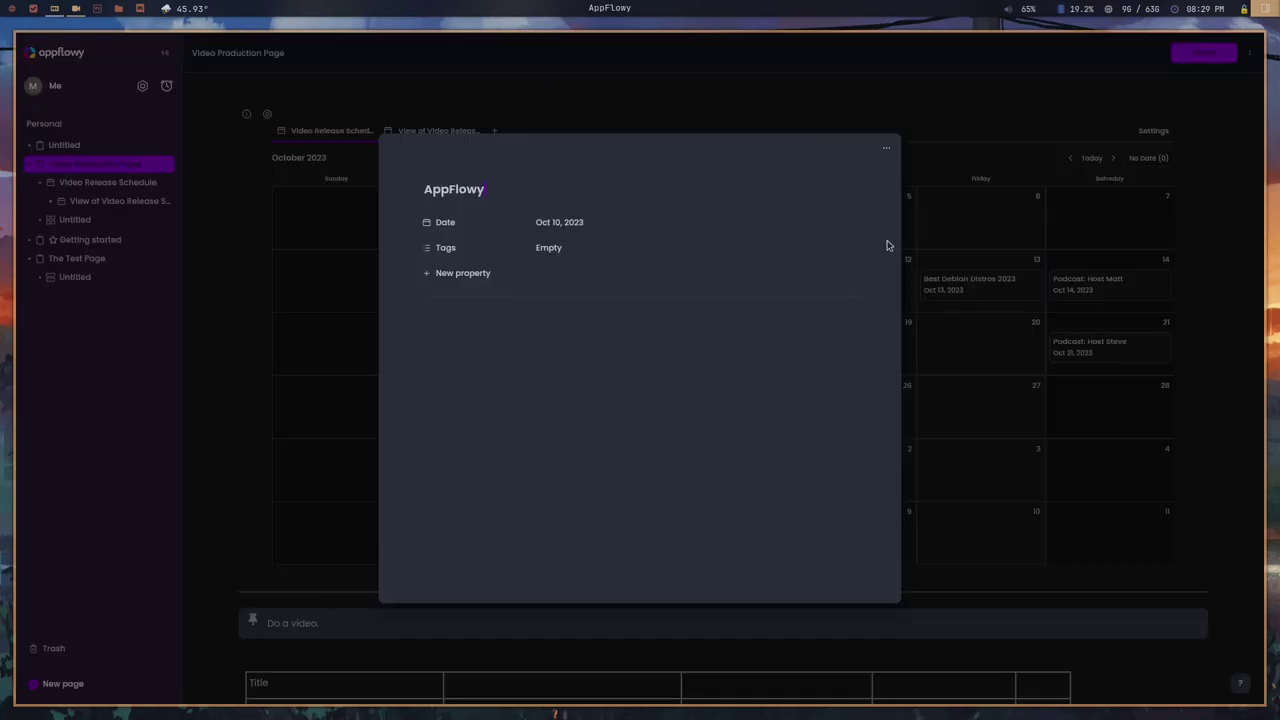
click(953, 255)
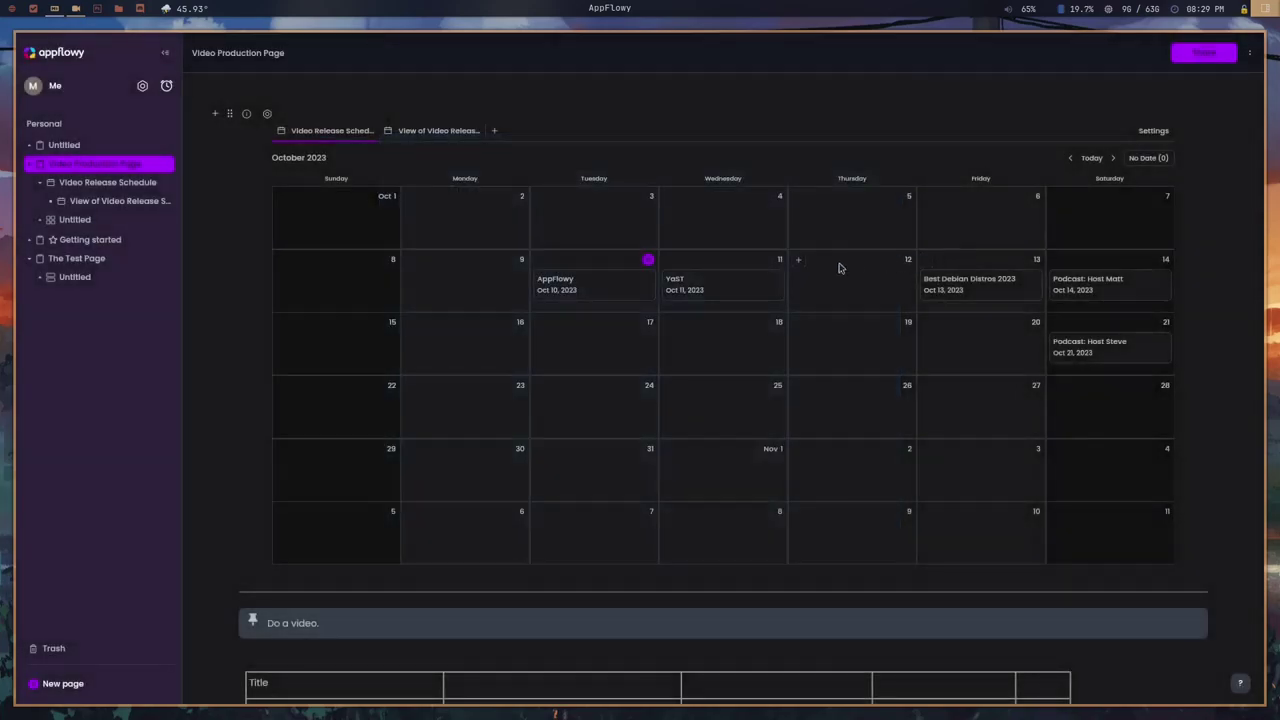
click(617, 291)
click(887, 246)
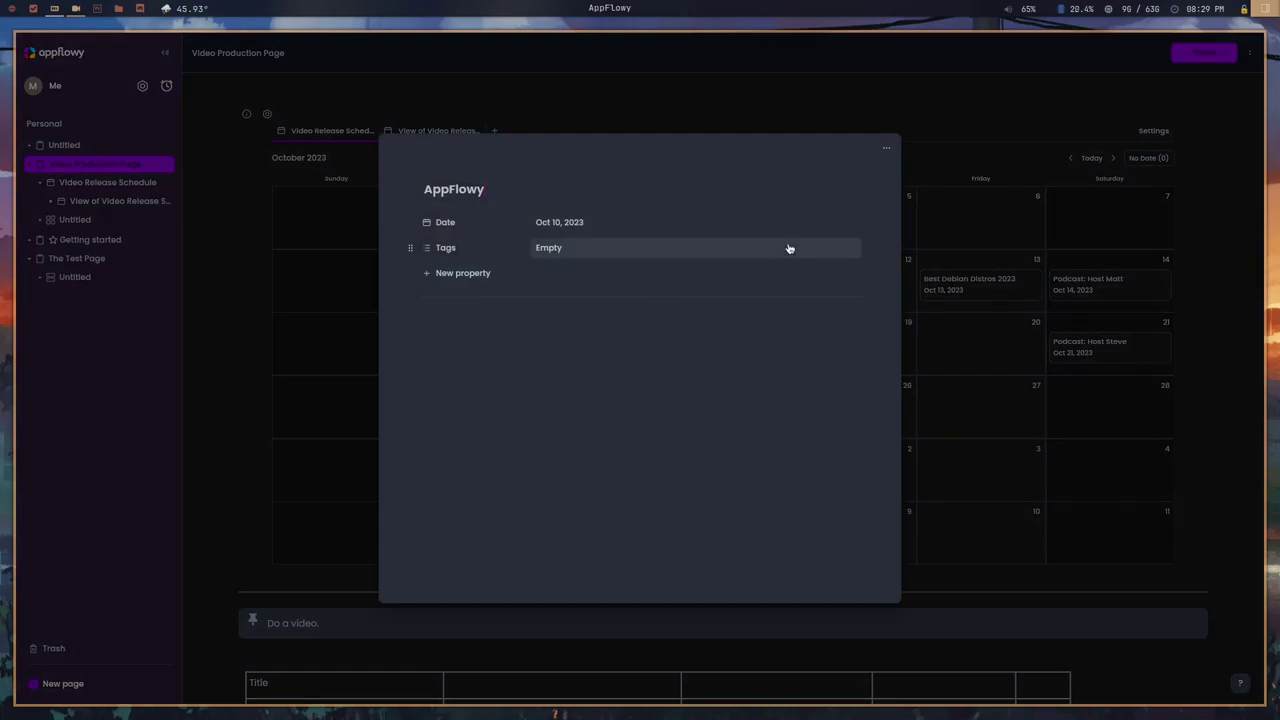
click(929, 221)
scroll(790, 310, down, 5)
scroll(748, 328, down, 3)
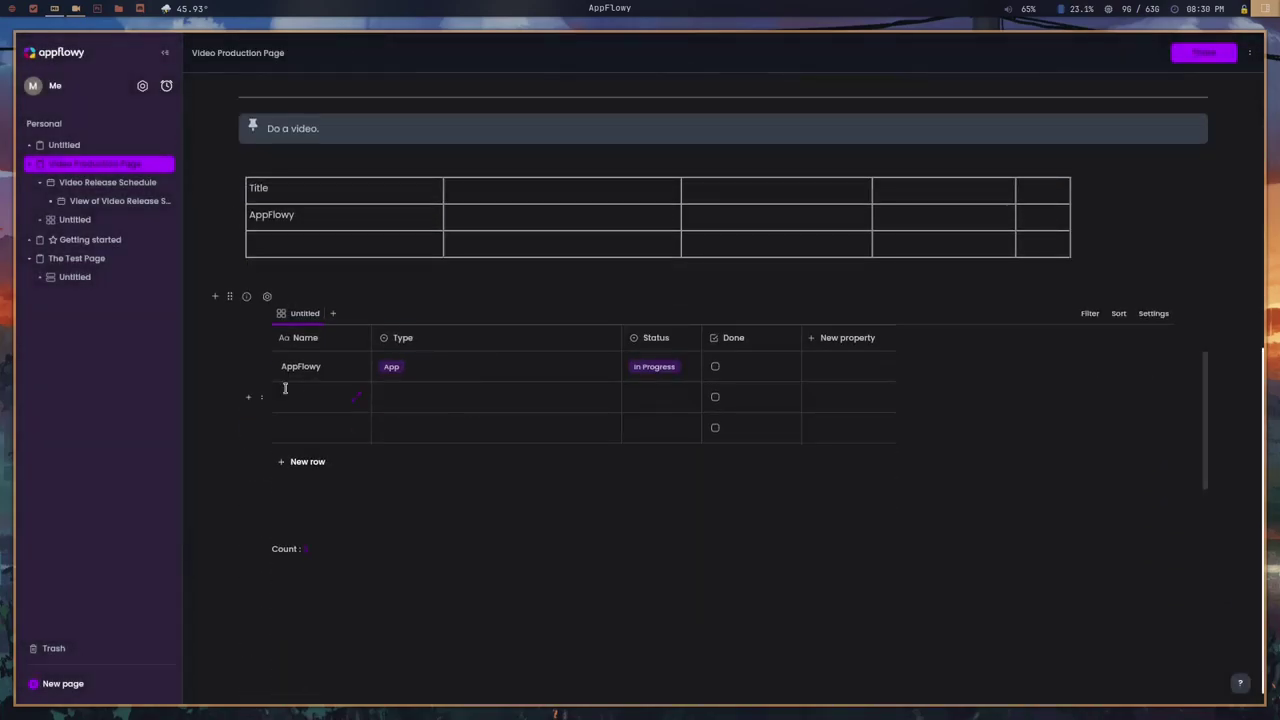
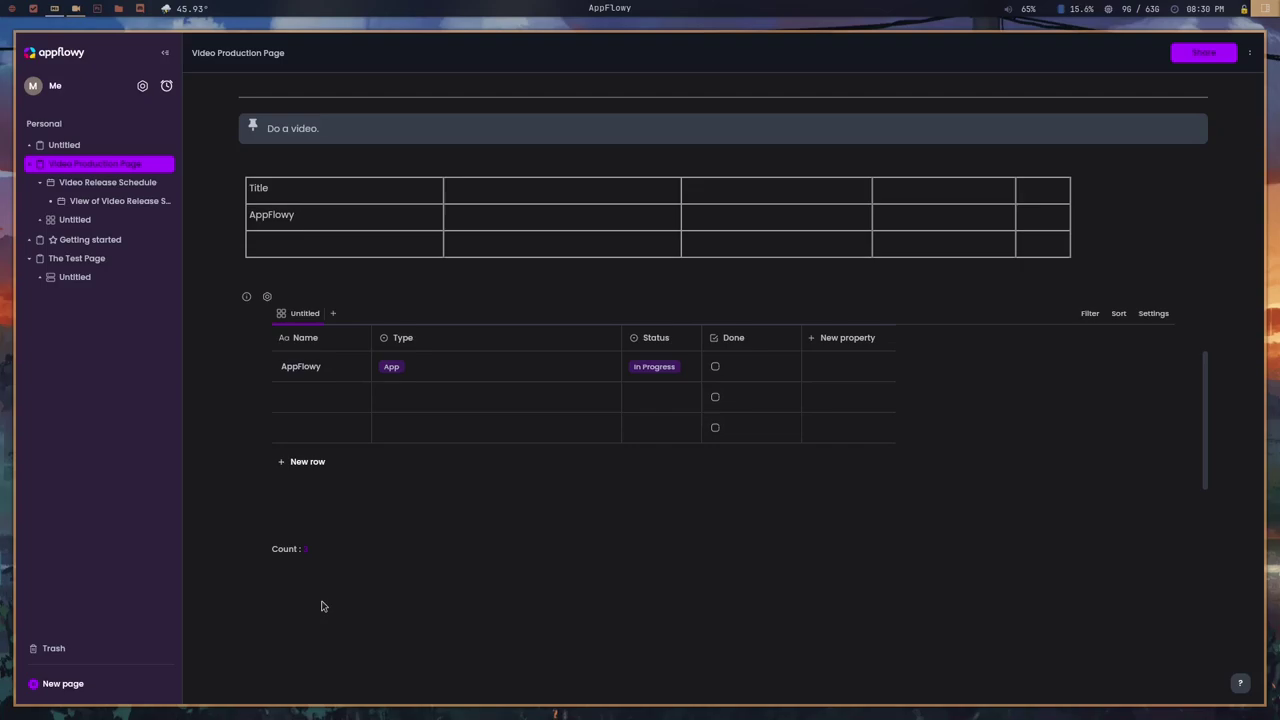
Review the block types that can be inserted below the grid on the Video Production Page.
scroll(321, 606, up, 3)
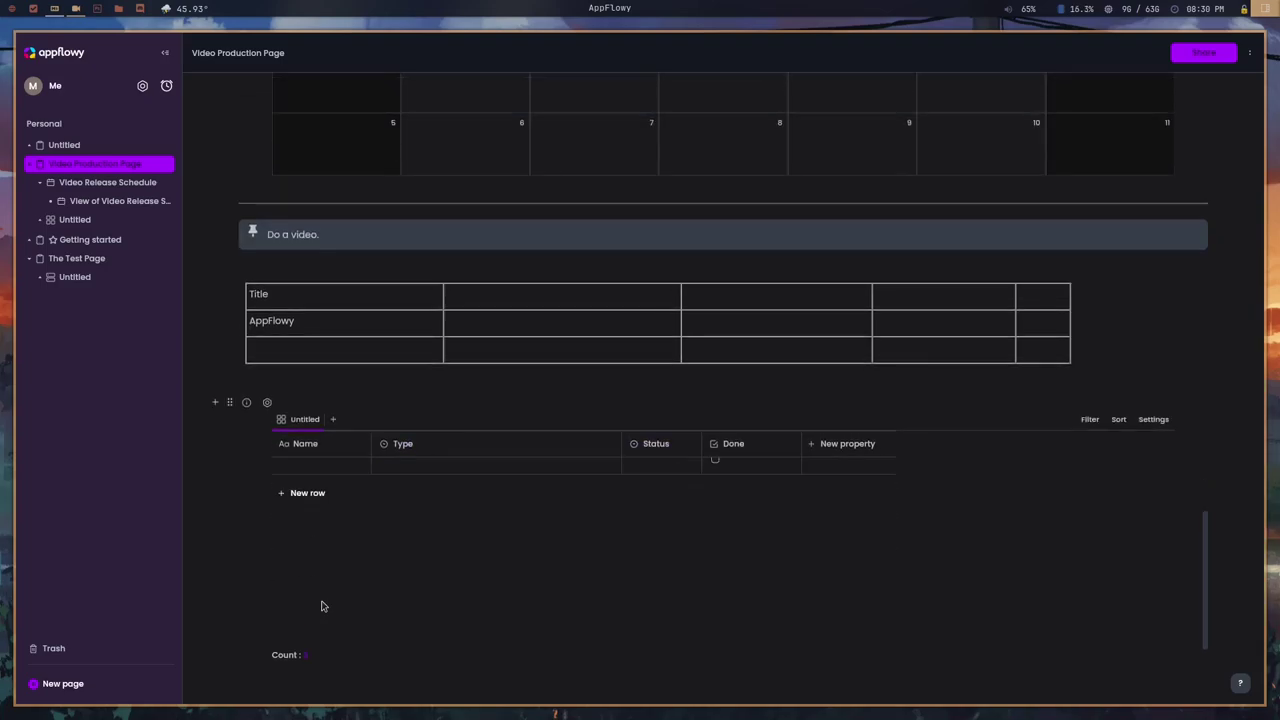
click(214, 404)
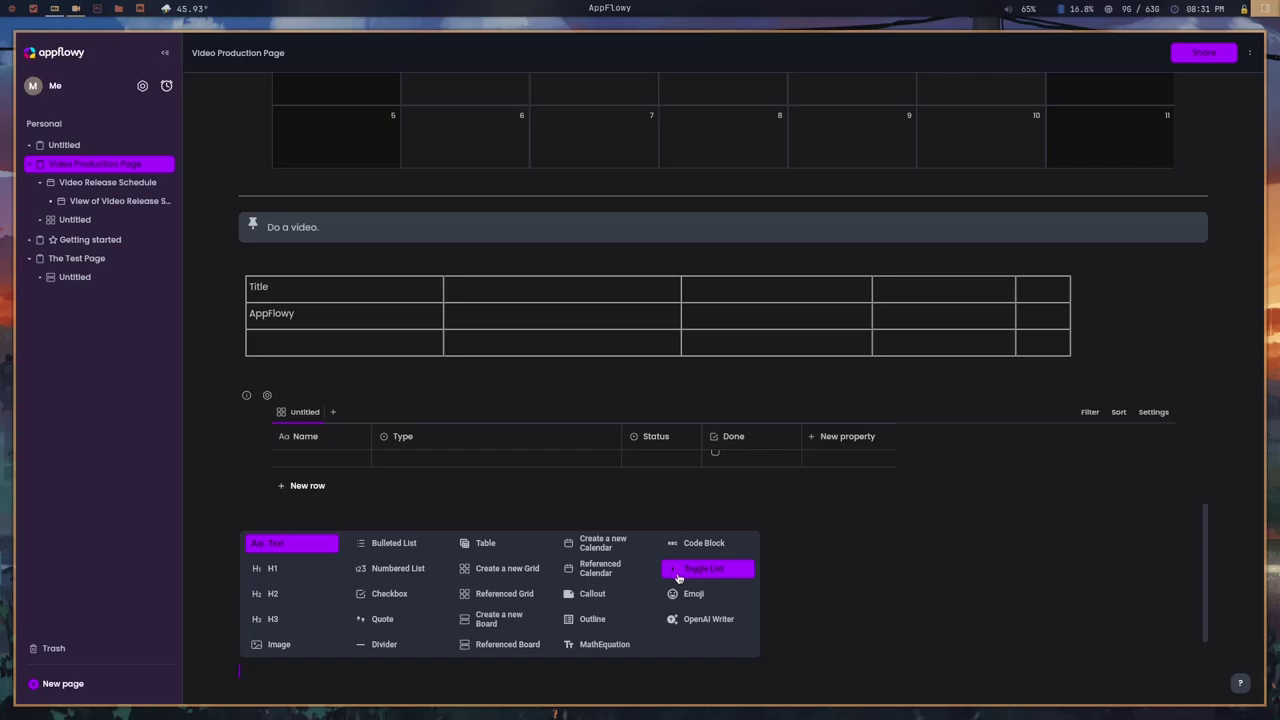
click(201, 369)
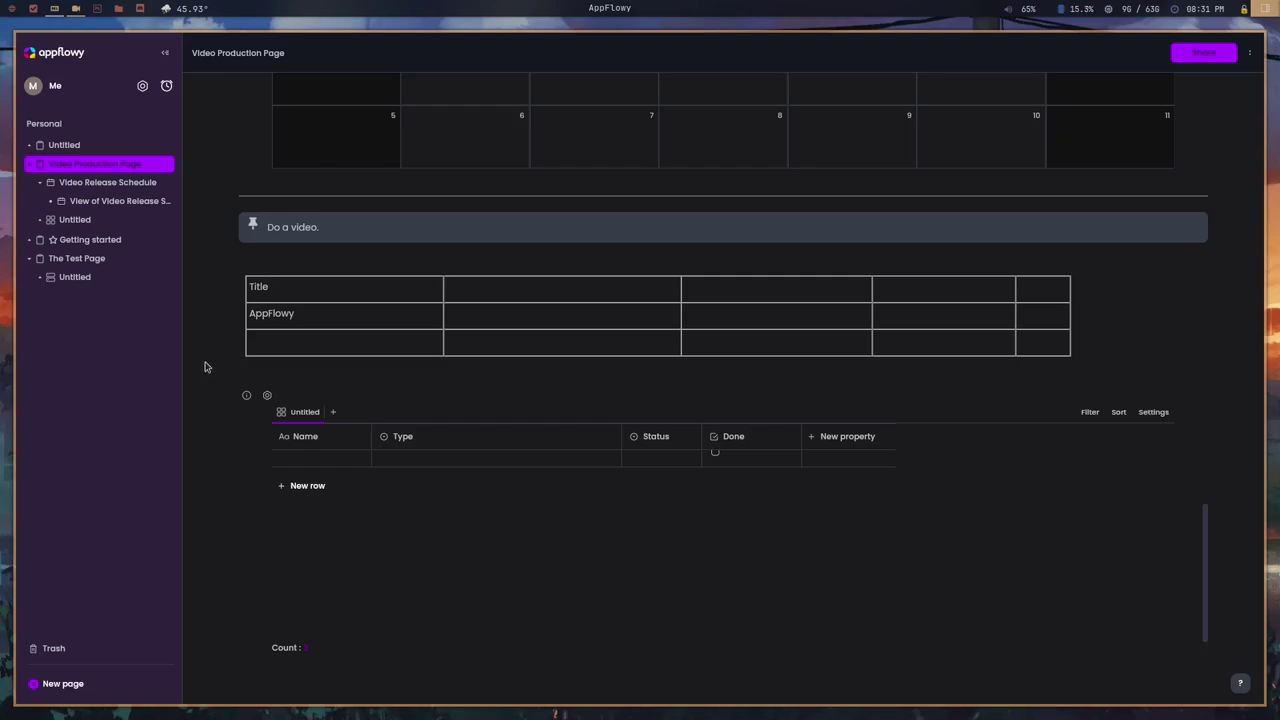
Check which sharing formats are offered for the untitled page with the grid and board.
click(1186, 61)
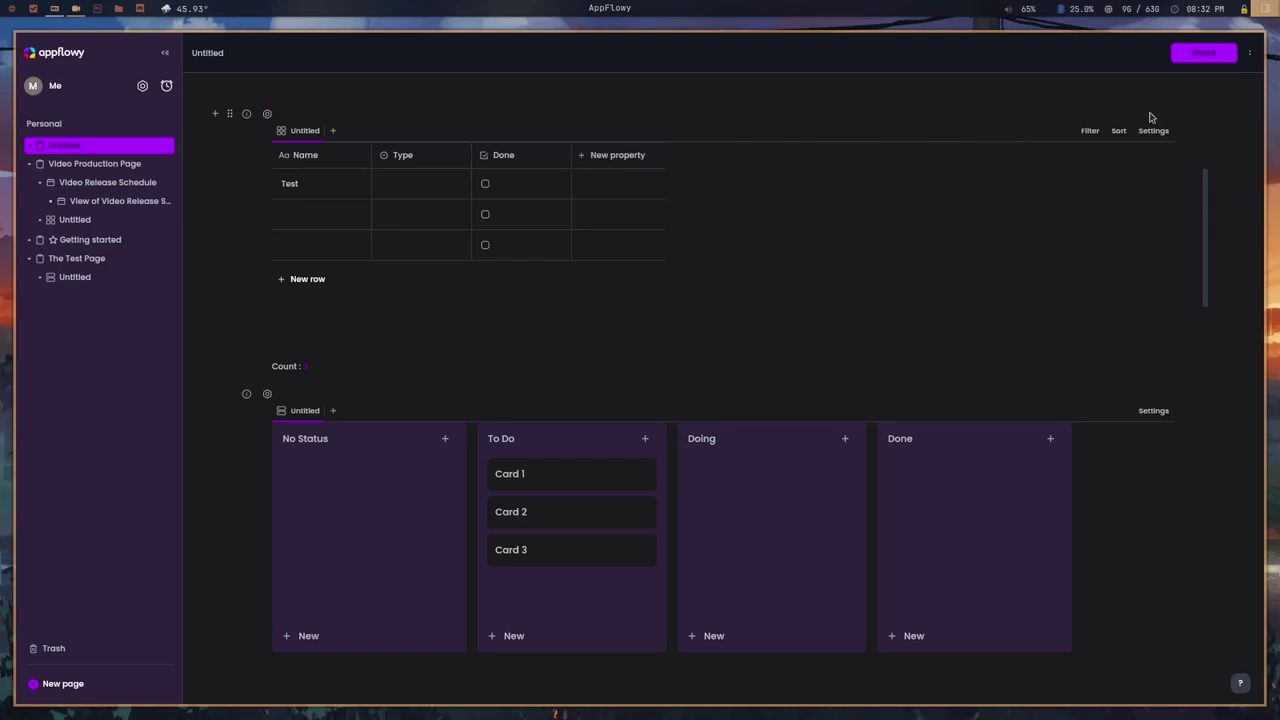
click(1205, 58)
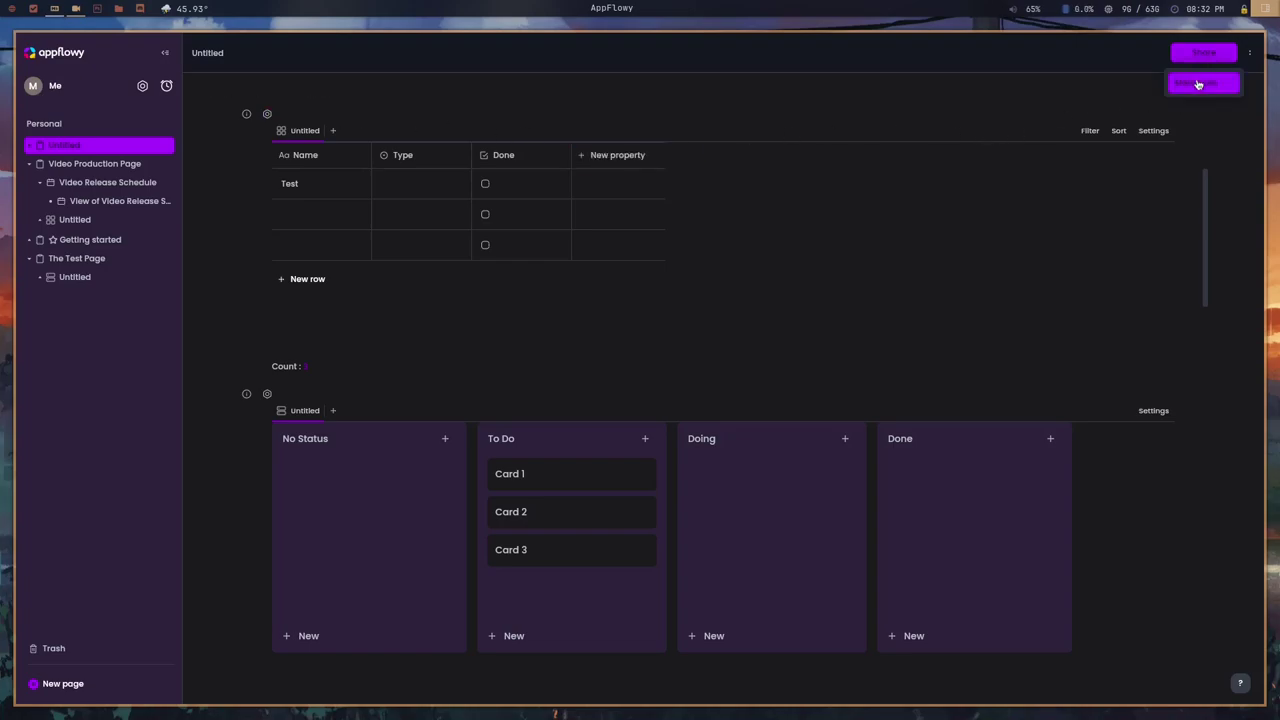
click(1103, 76)
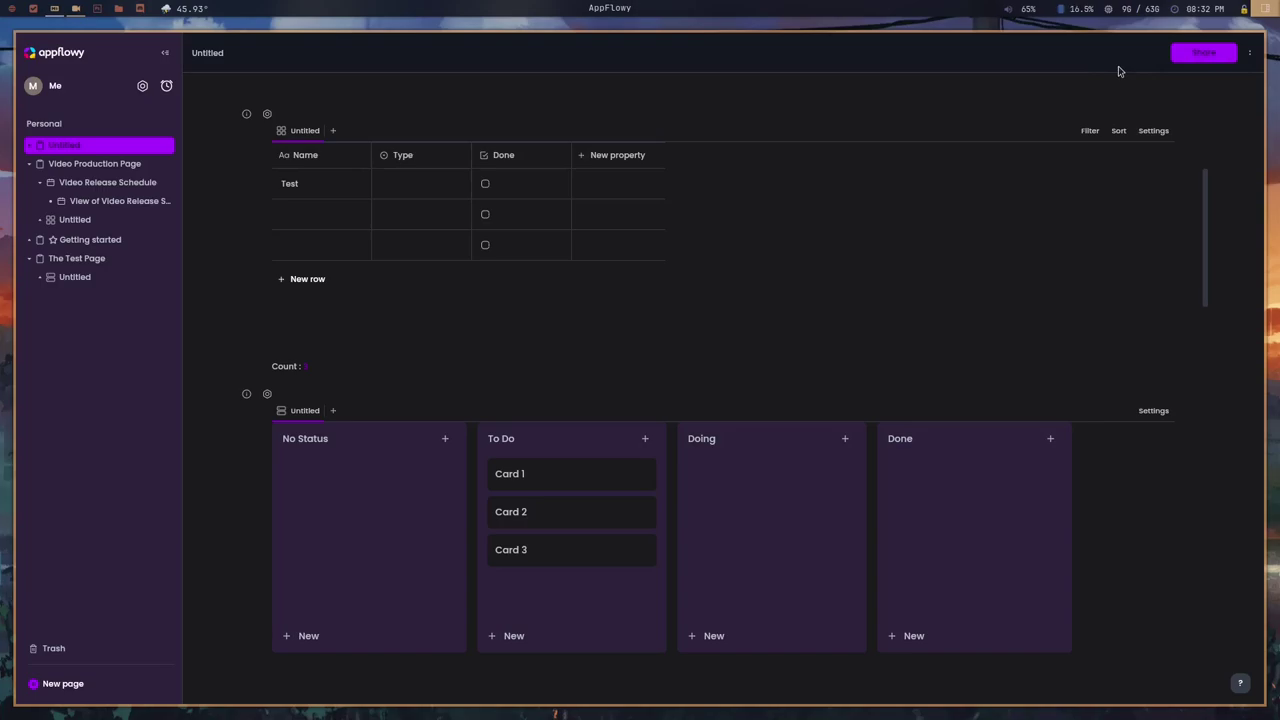
click(1216, 58)
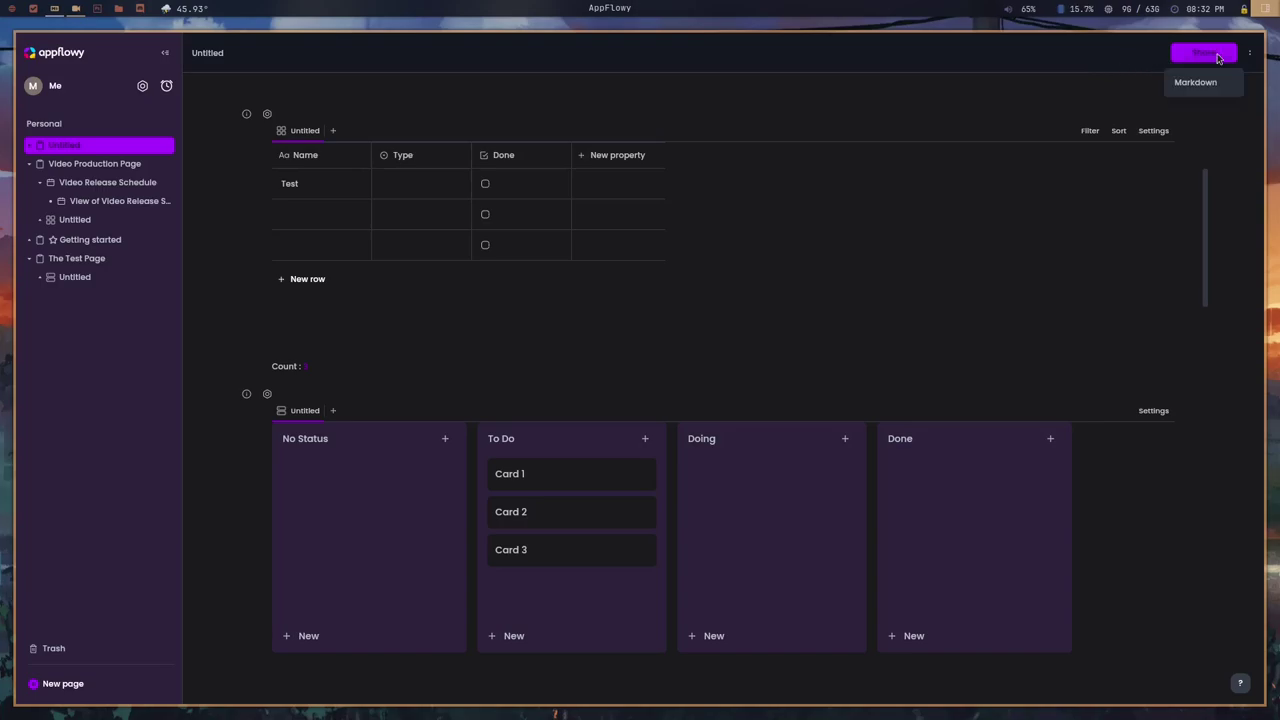
click(1117, 63)
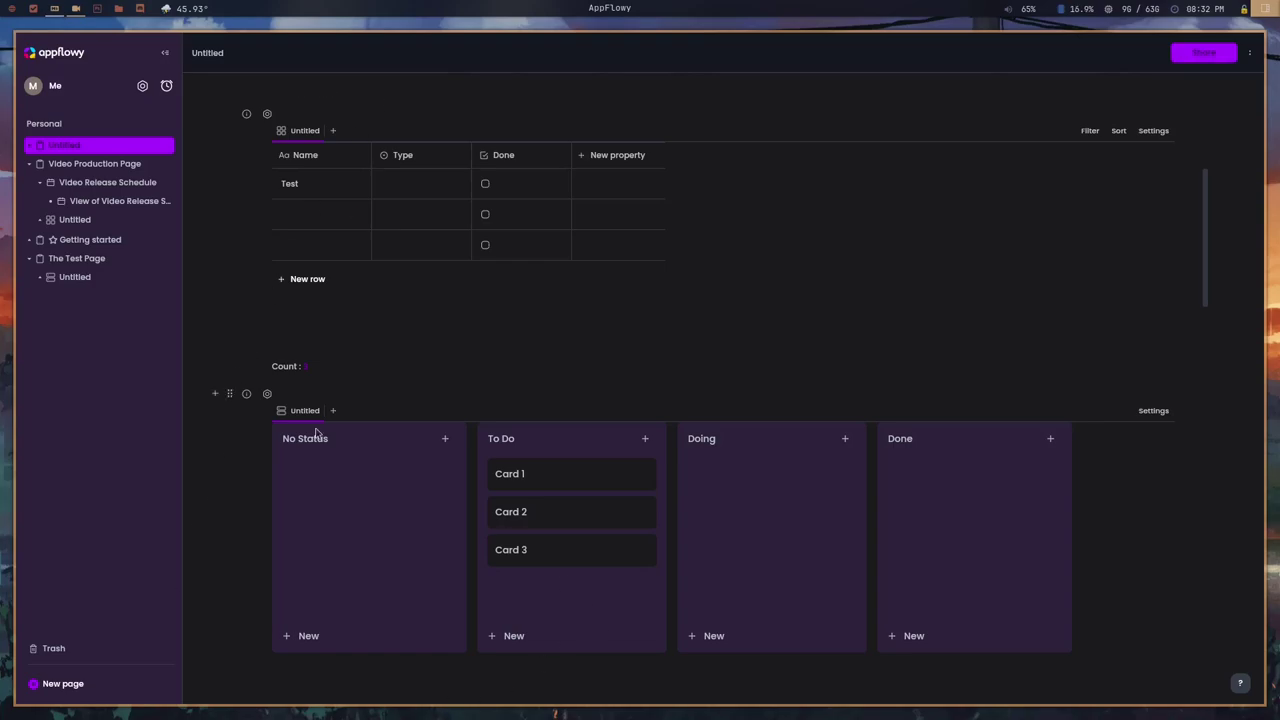
Look through the language and user settings, including the OpenAI and Stability AI key fields, and close the settings.
click(142, 87)
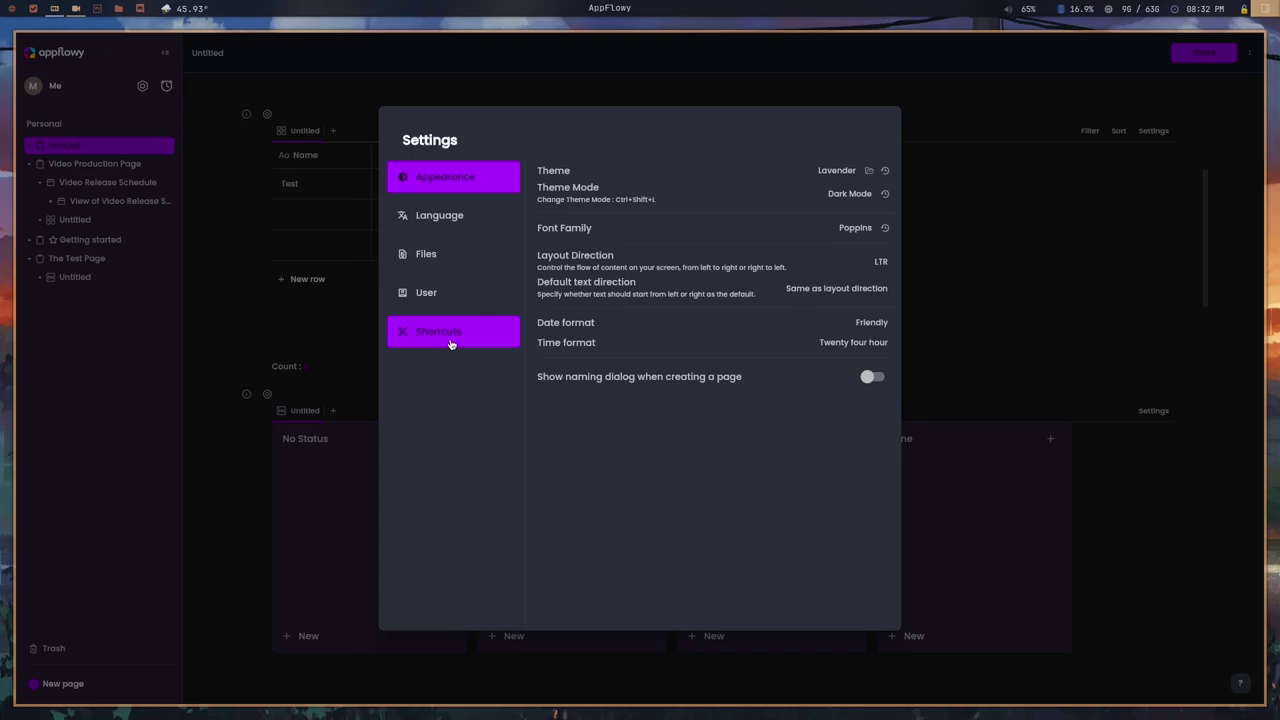
click(469, 218)
click(436, 300)
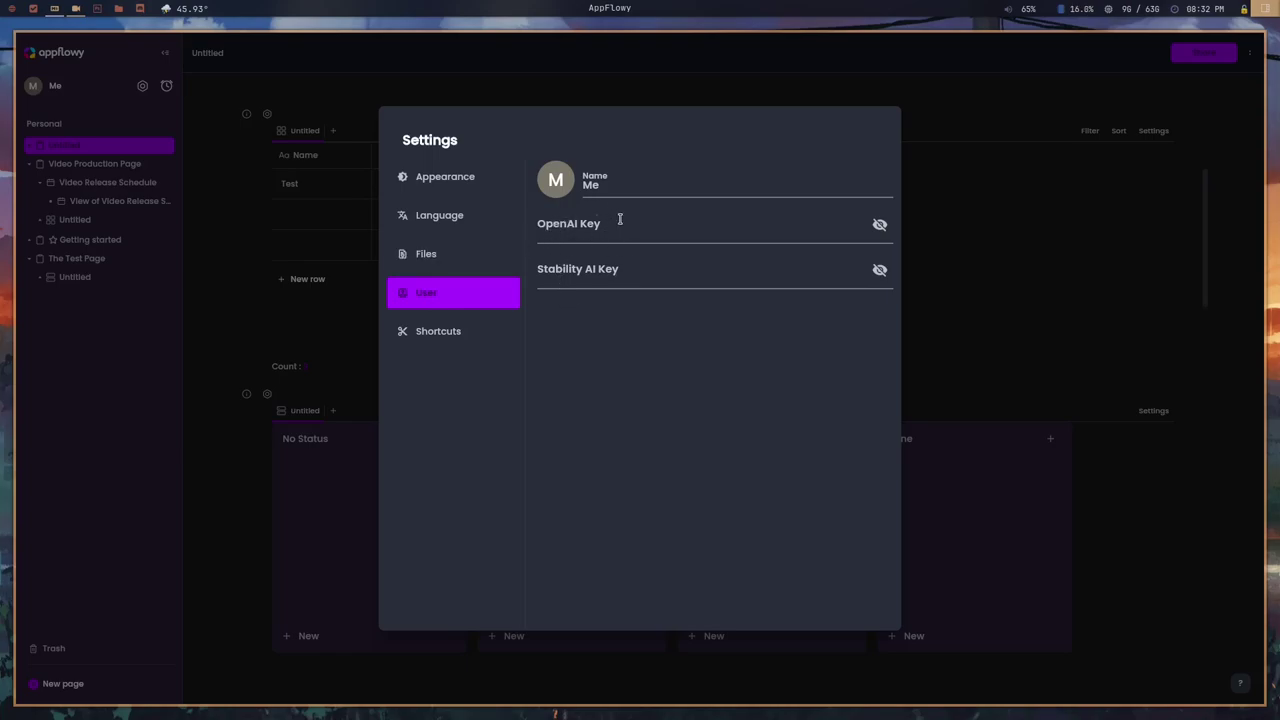
click(992, 134)
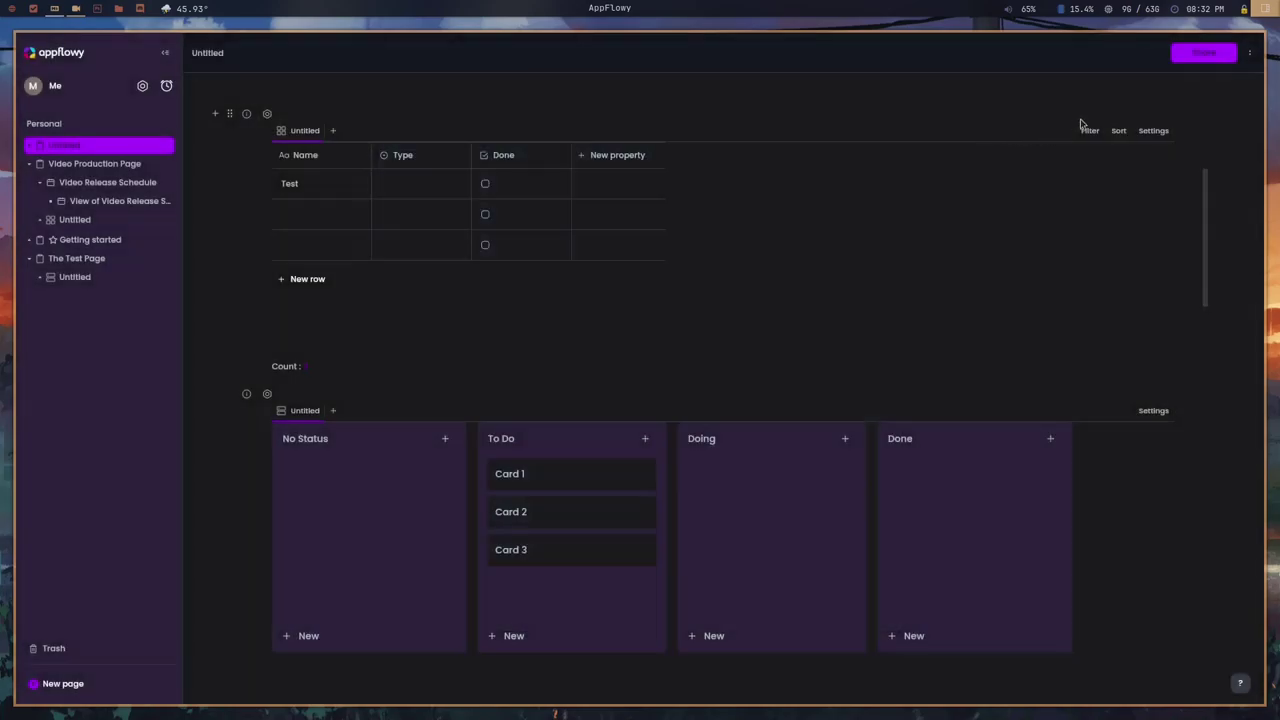
Recheck the Markdown sharing option of the untitled page.
click(1196, 53)
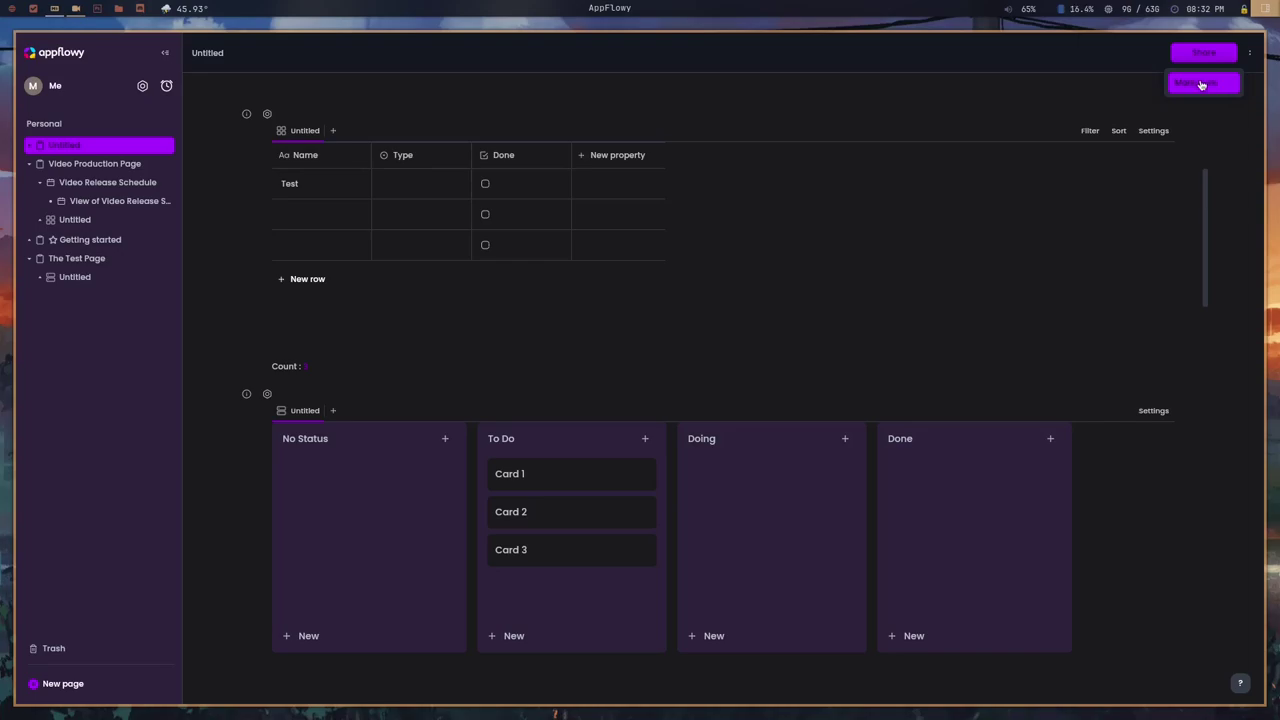
click(1171, 82)
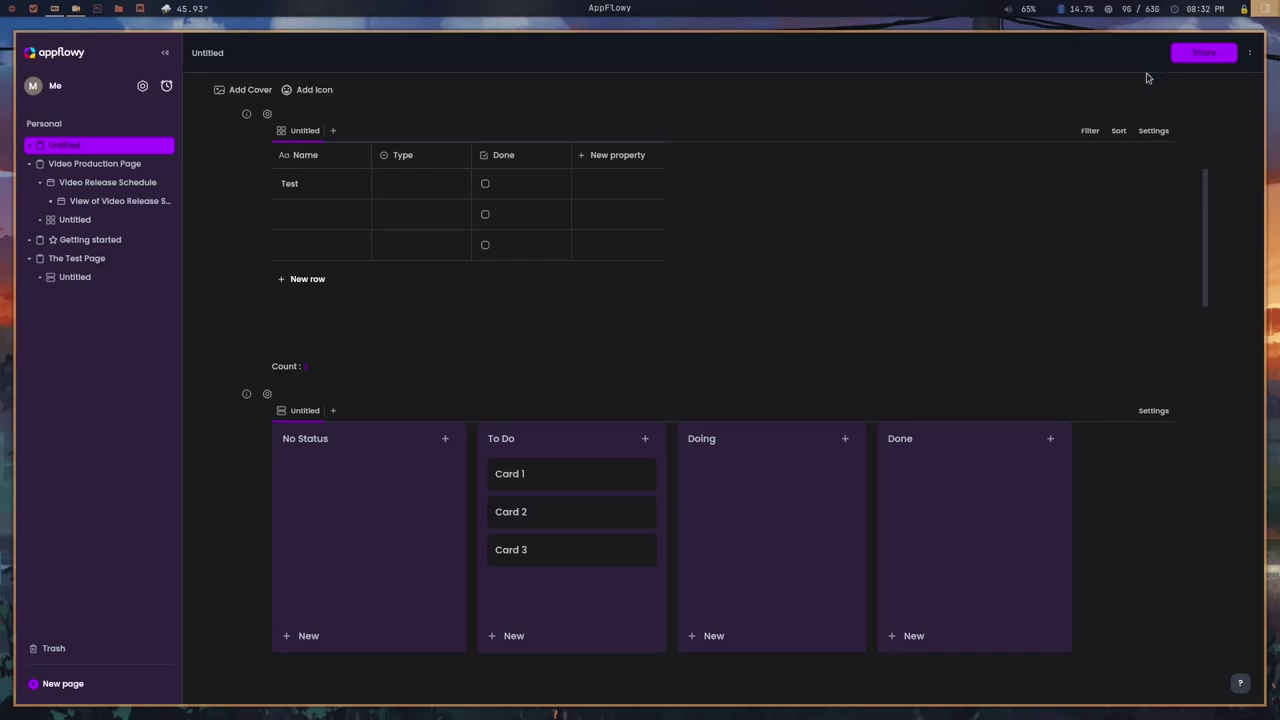
click(1195, 60)
click(1090, 82)
Switch to the browser to view the installation section of the AppFlowy GitHub README and return to AppFlowy.
key(super+2)
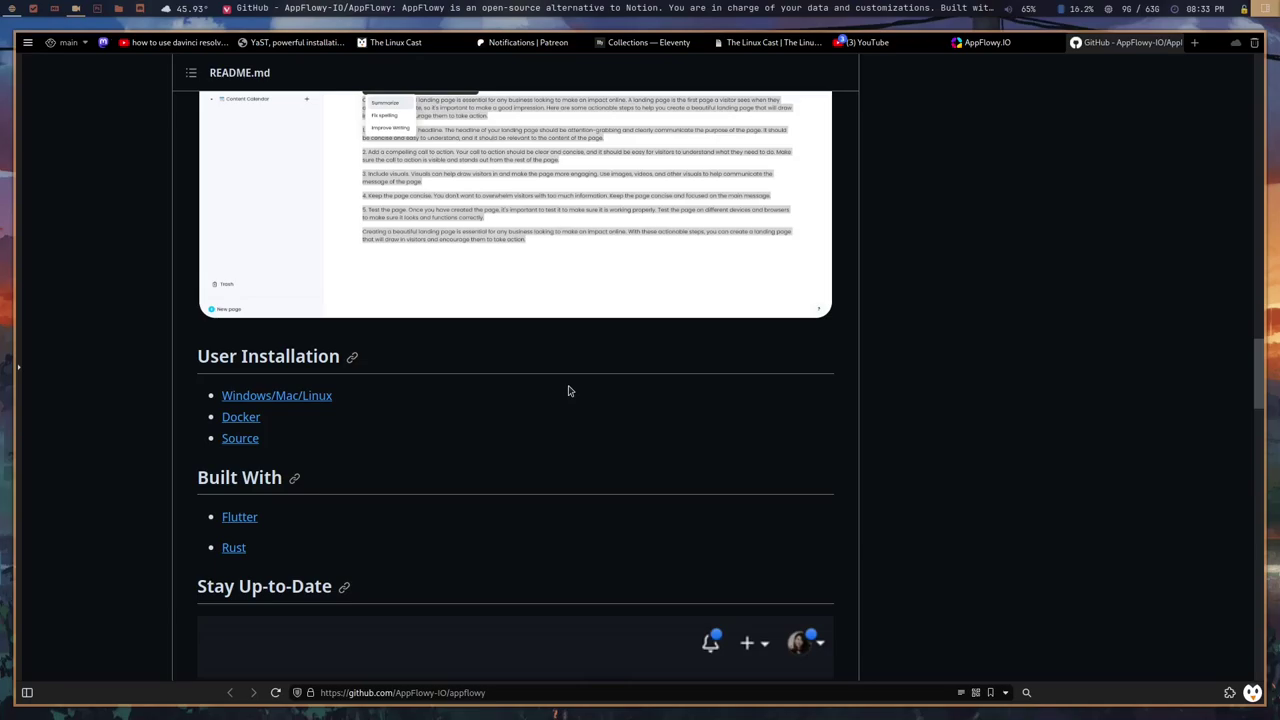
key(alt+Tab)
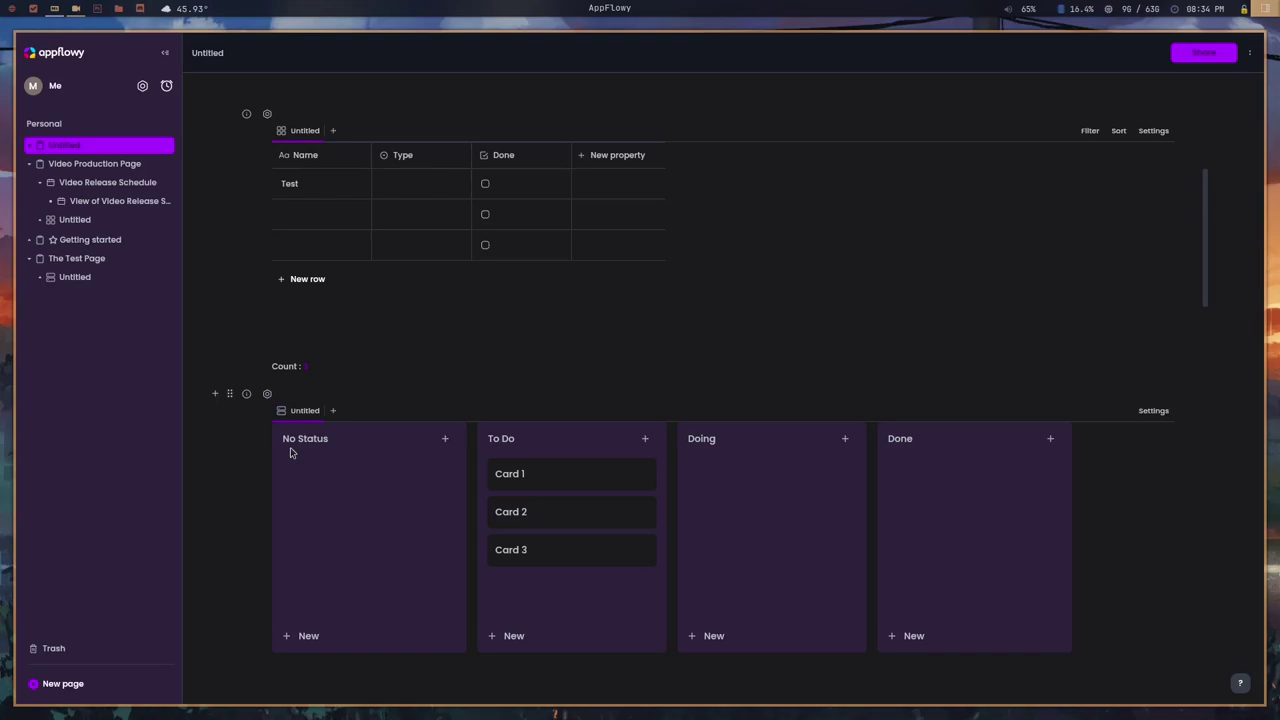
scroll(306, 449, down, 3)
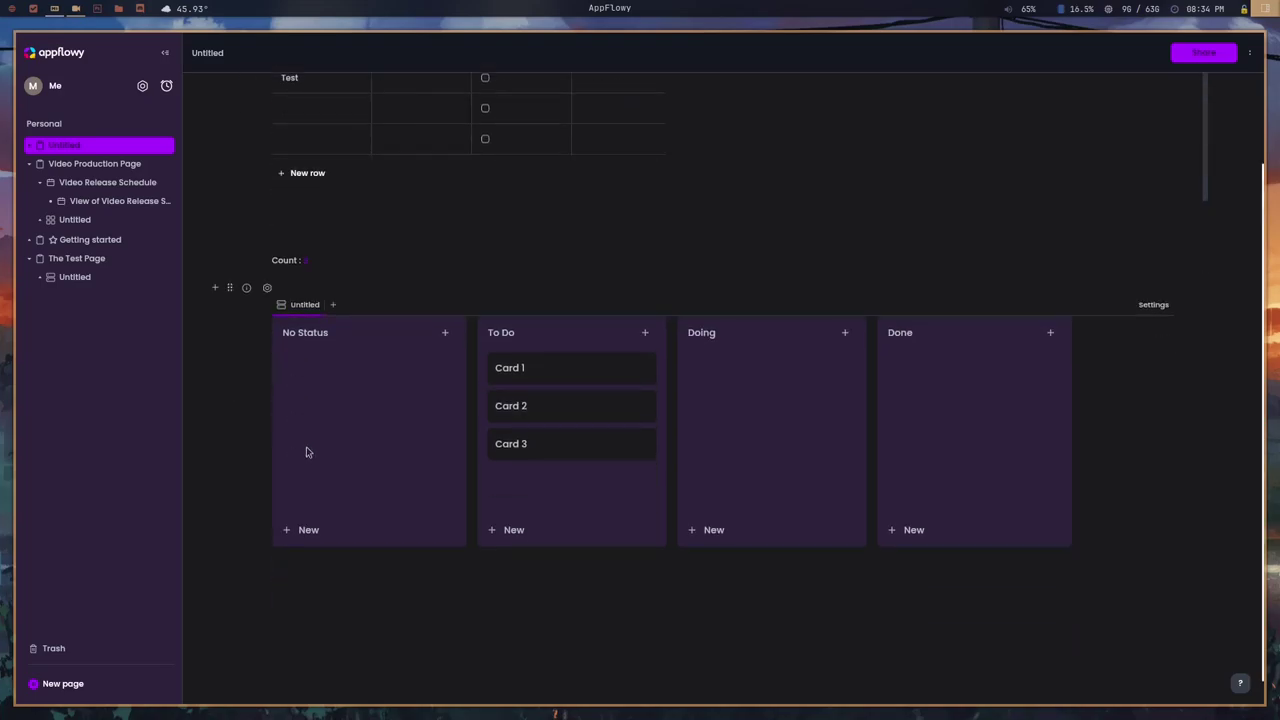
text([the linux])
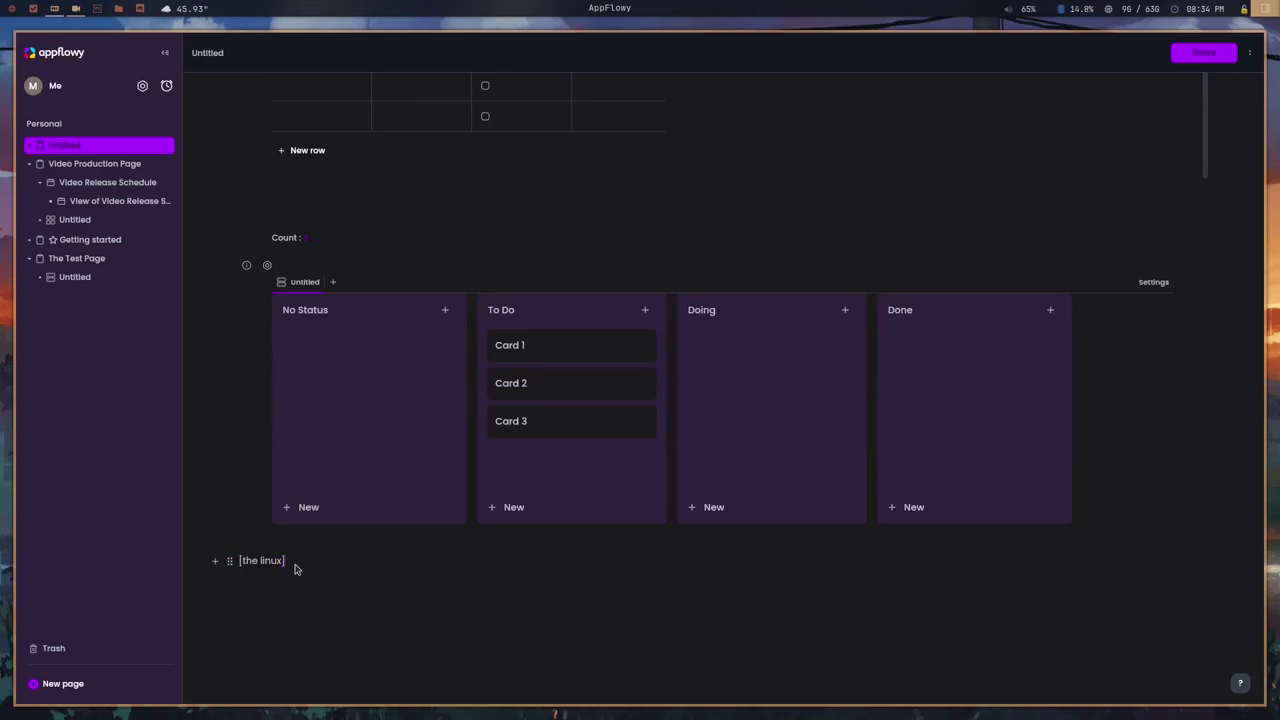
text(https://thelinuxcast.org)
text())
key(Return)
Look through the insertable block types below the Markdown link for a link block.
click(214, 561)
click(279, 458)
click(215, 566)
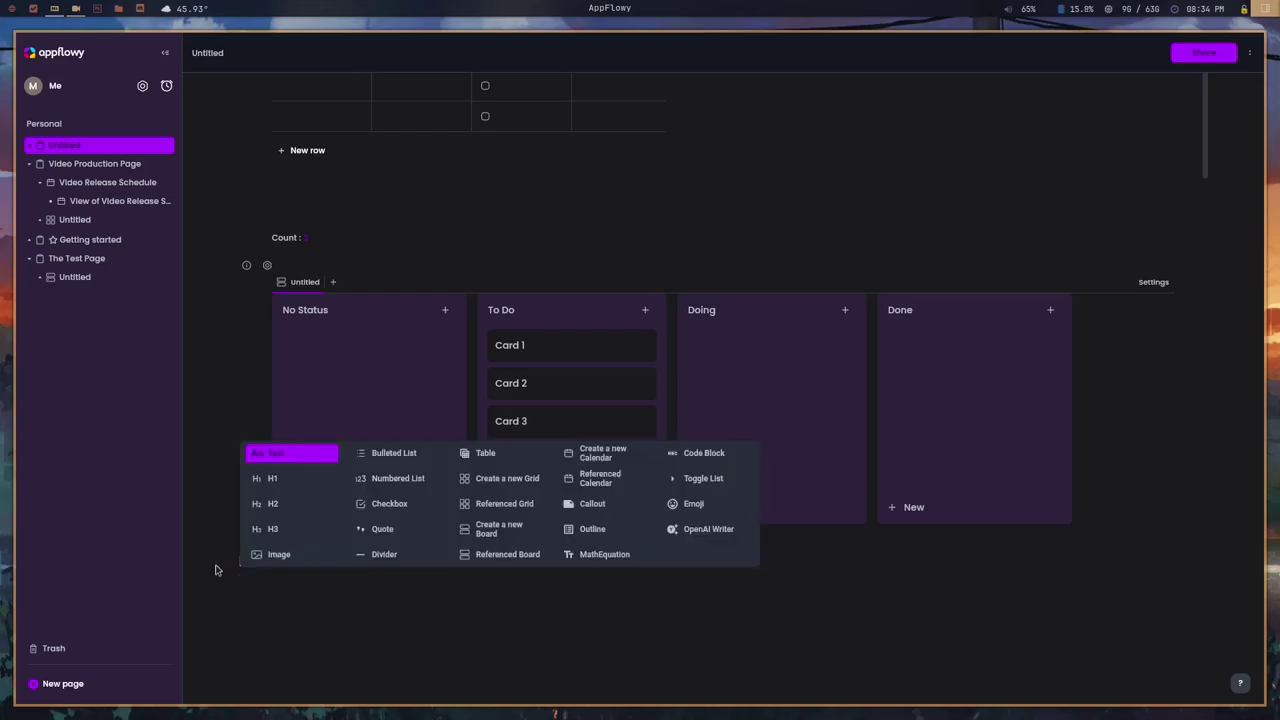
click(320, 605)
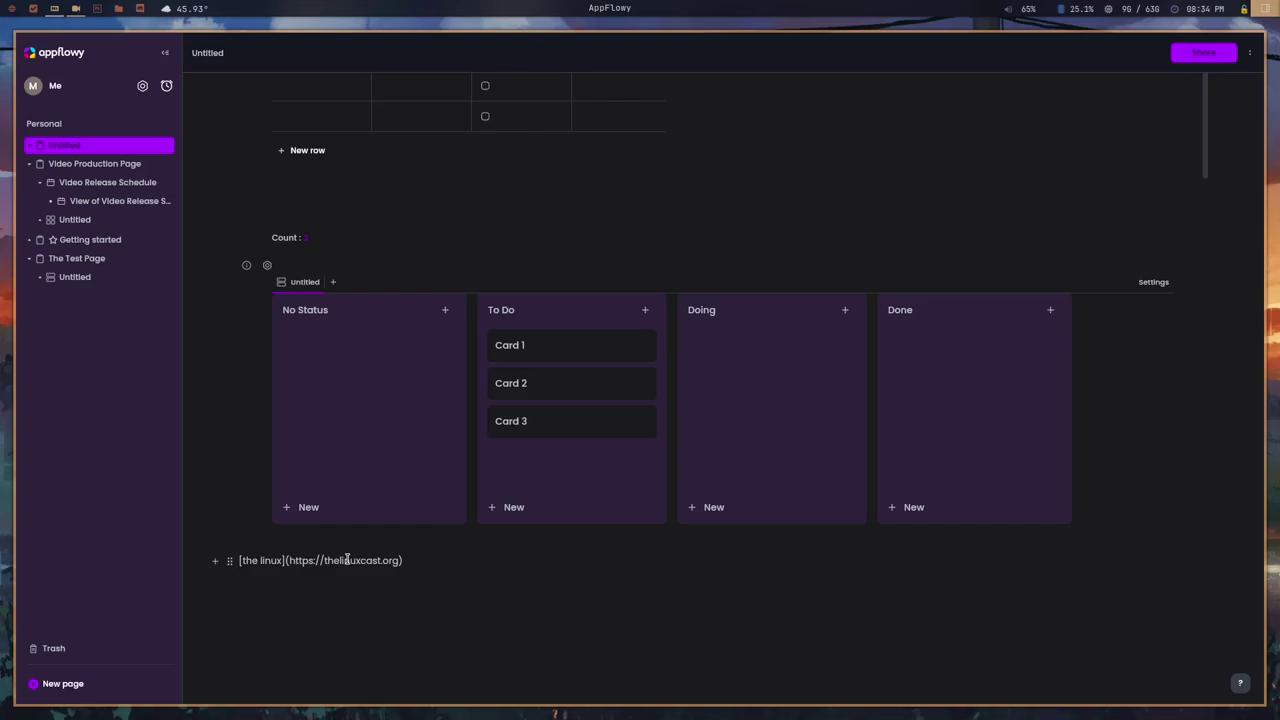
Add a level-one heading "Heading 1" and a level-two heading "Heading 2" below the link using Markdown syntax.
text(# )
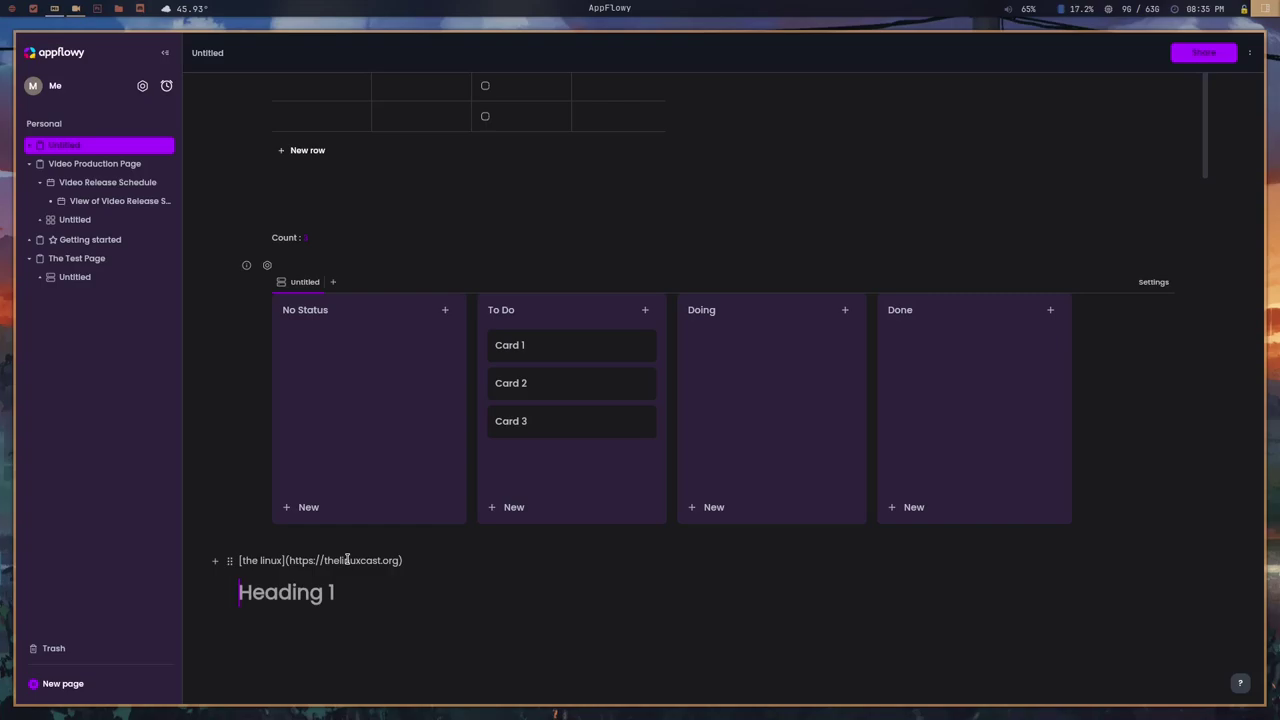
text(Heading 1)
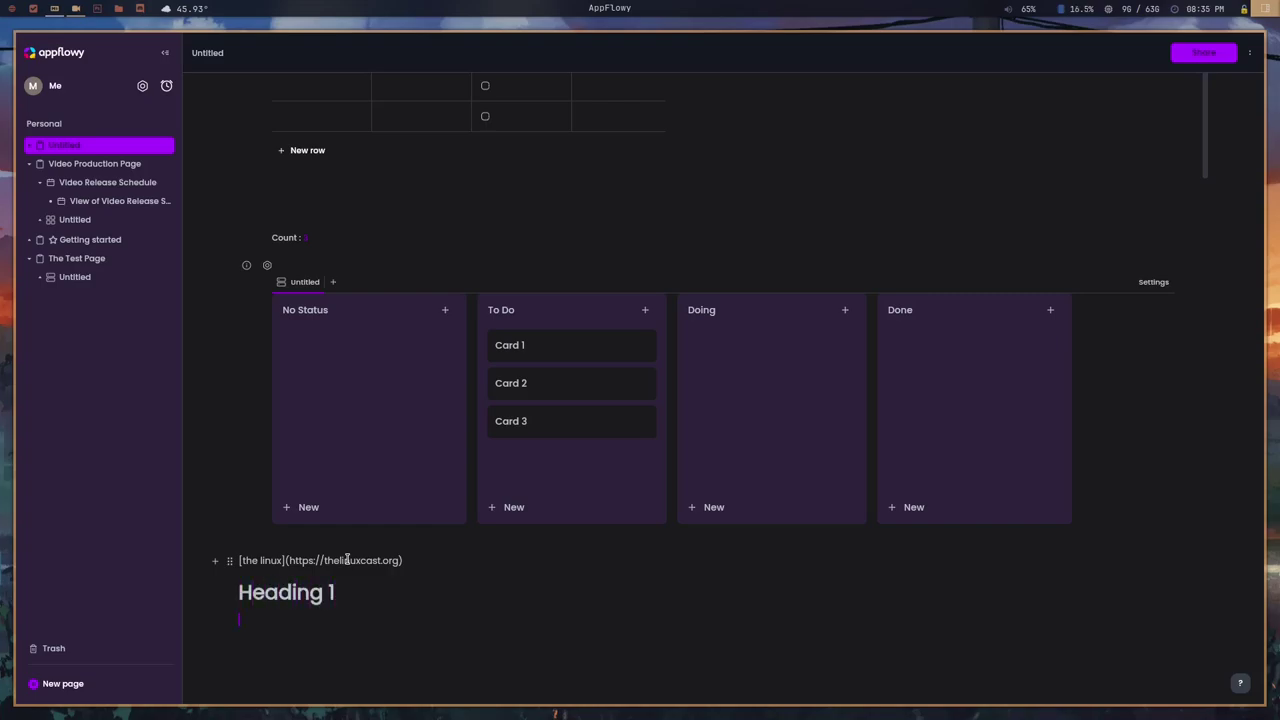
key(Return)
text(## )
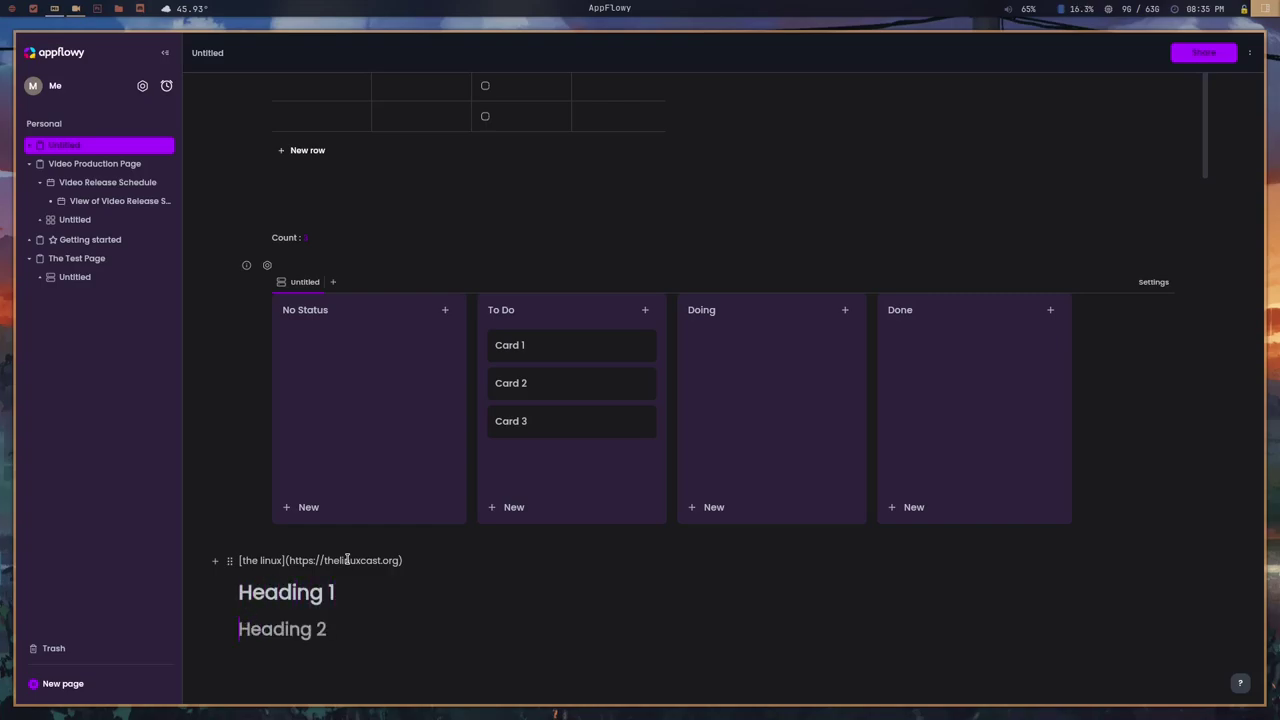
text(Heading 23)
key(BackSpace)
key(Return)
Start a numbered list at 1 below the Heading 2 line.
text(*)
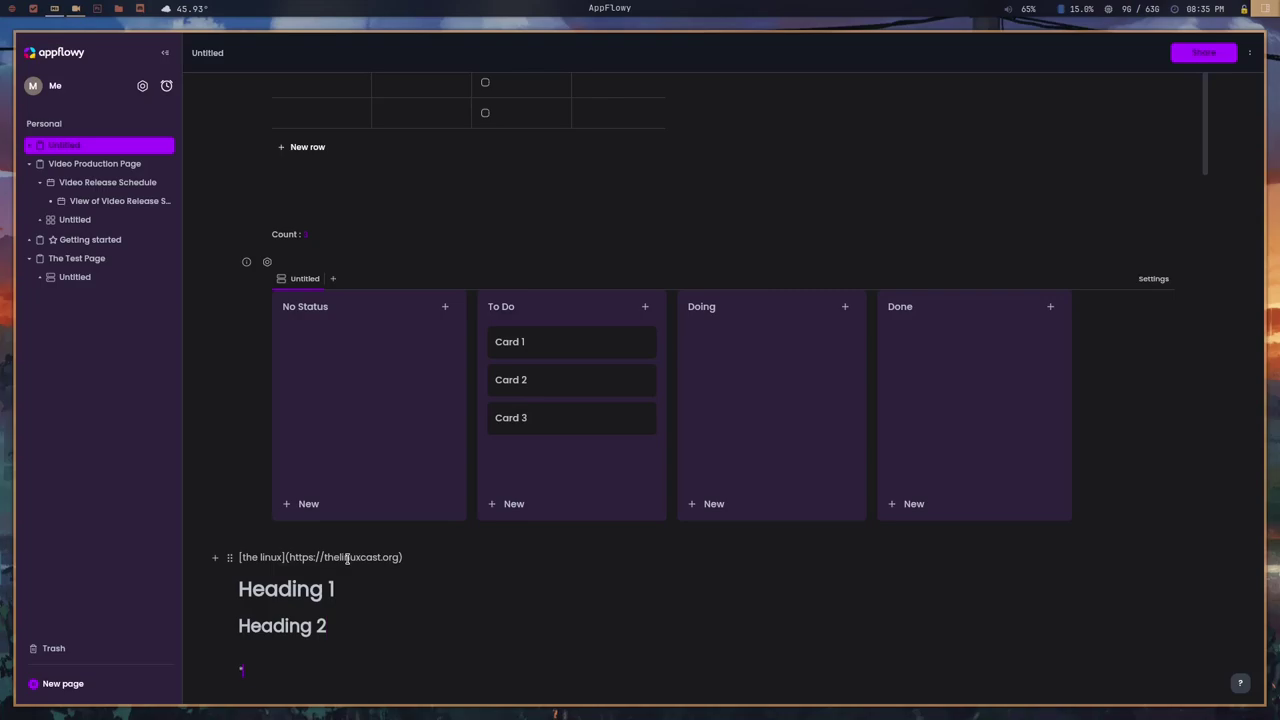
key(BackSpace)
text(1.)
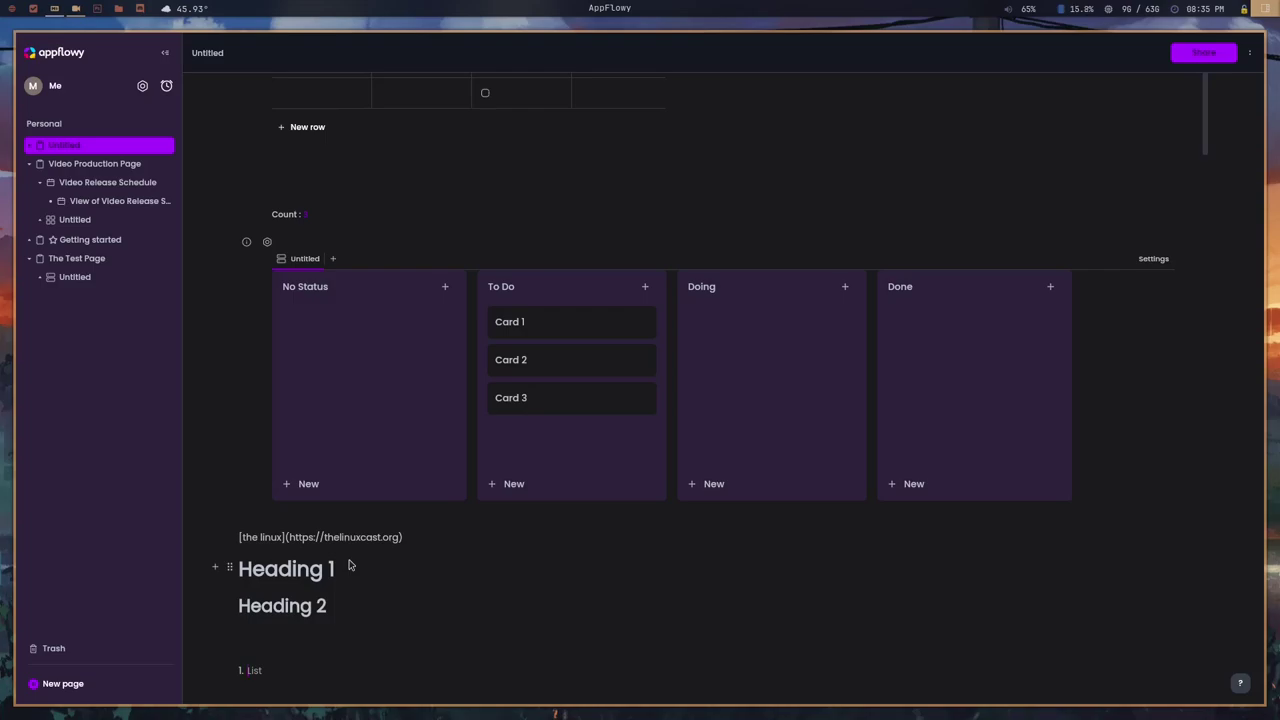
Set the theme mode to Light Mode in the appearance settings.
click(142, 87)
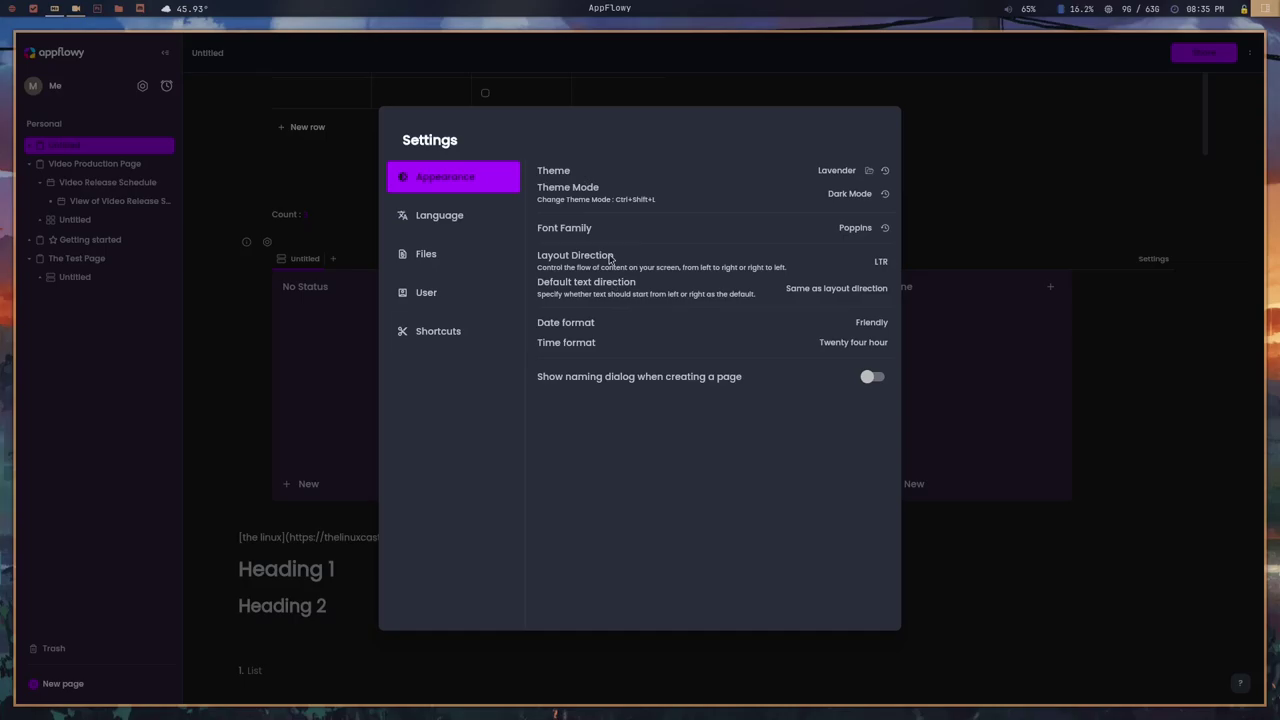
click(852, 195)
click(851, 217)
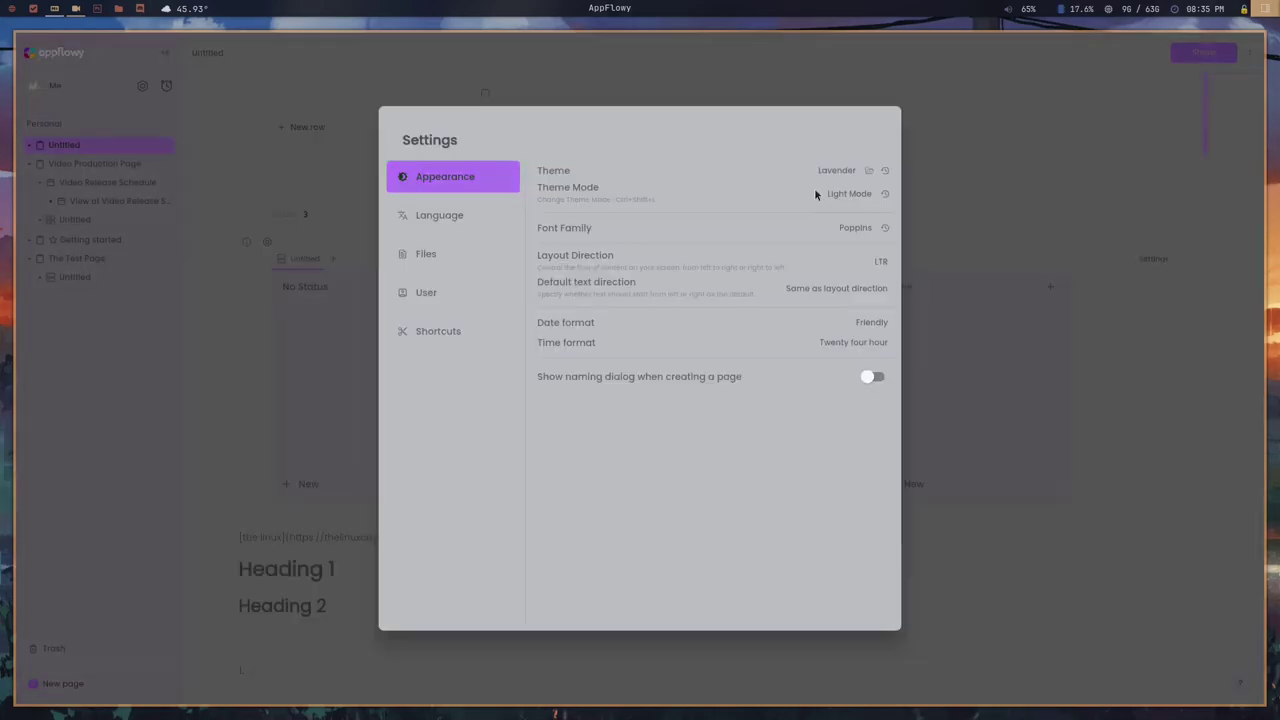
Check which color themes are available and keep Lavender selected.
click(836, 171)
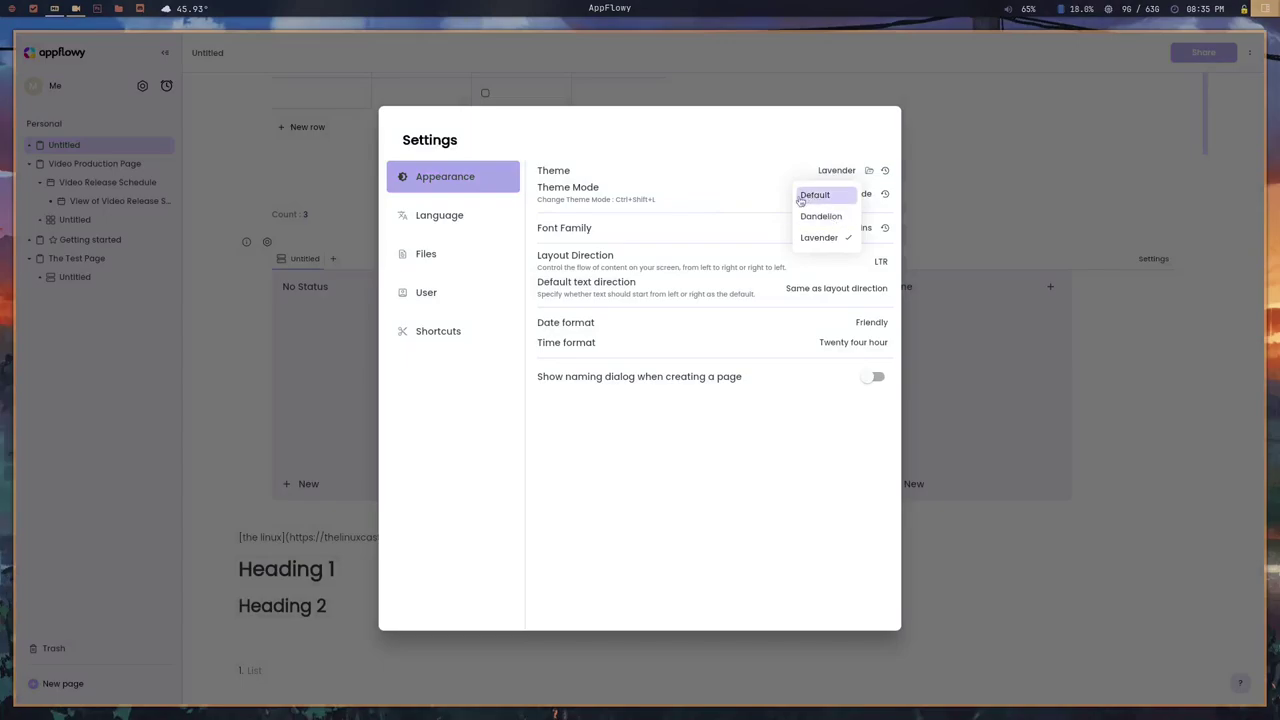
click(780, 191)
click(823, 175)
click(690, 200)
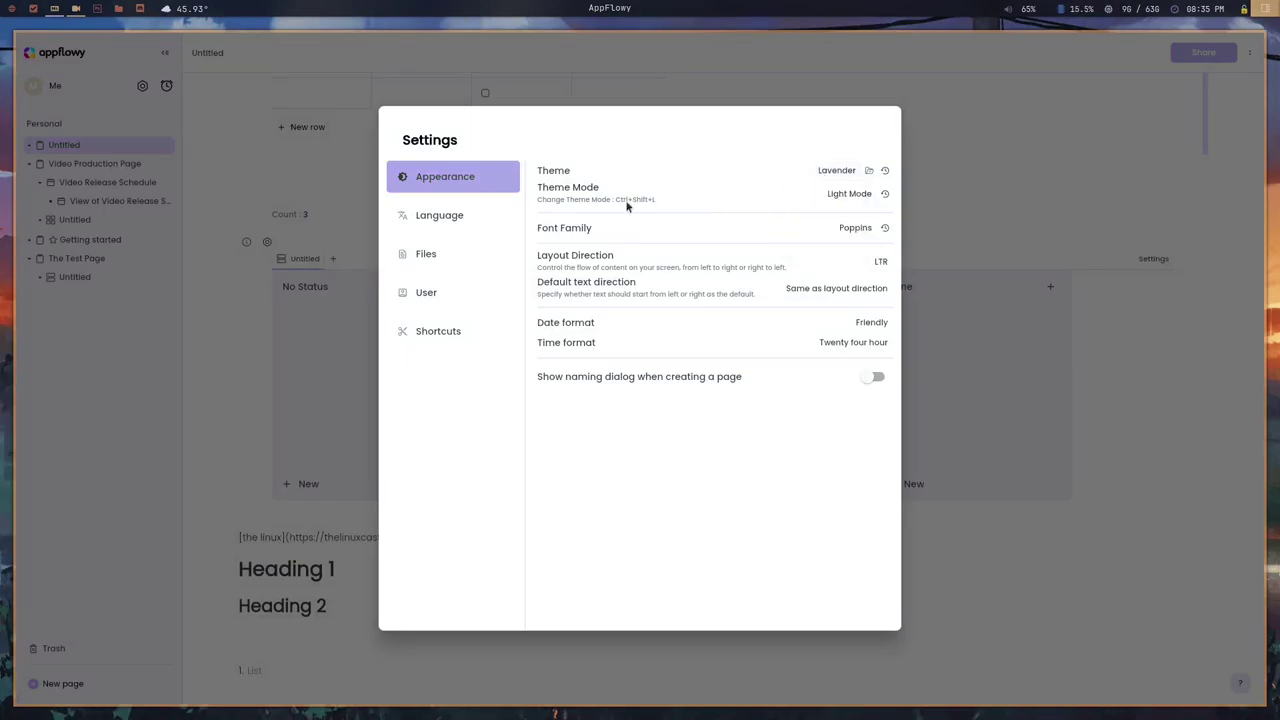
Review the settings for language, file storage location and user details.
click(422, 215)
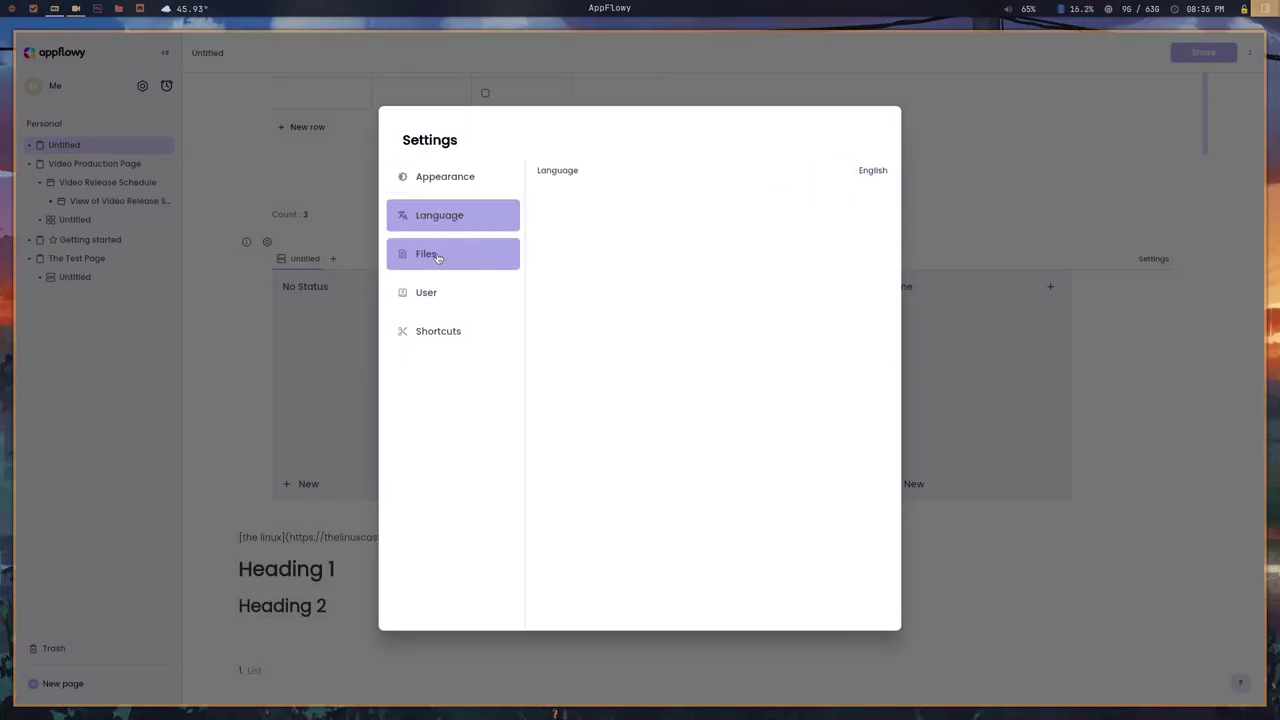
click(437, 258)
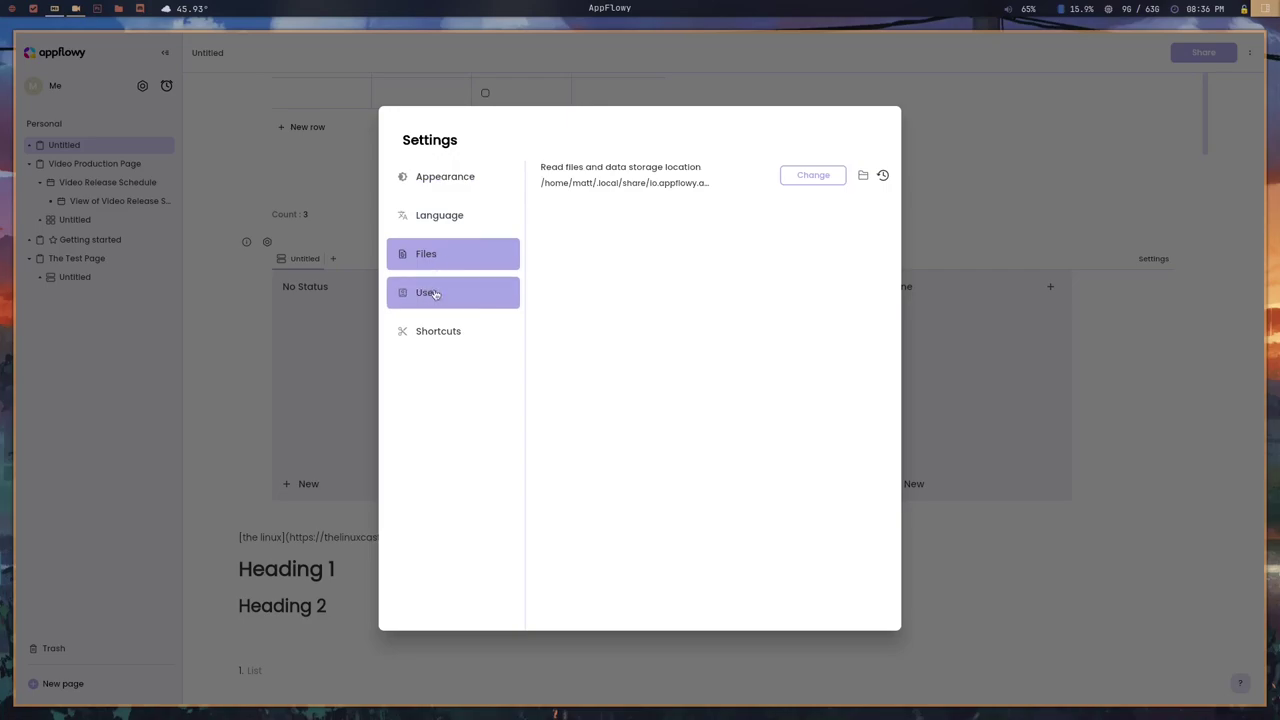
click(438, 294)
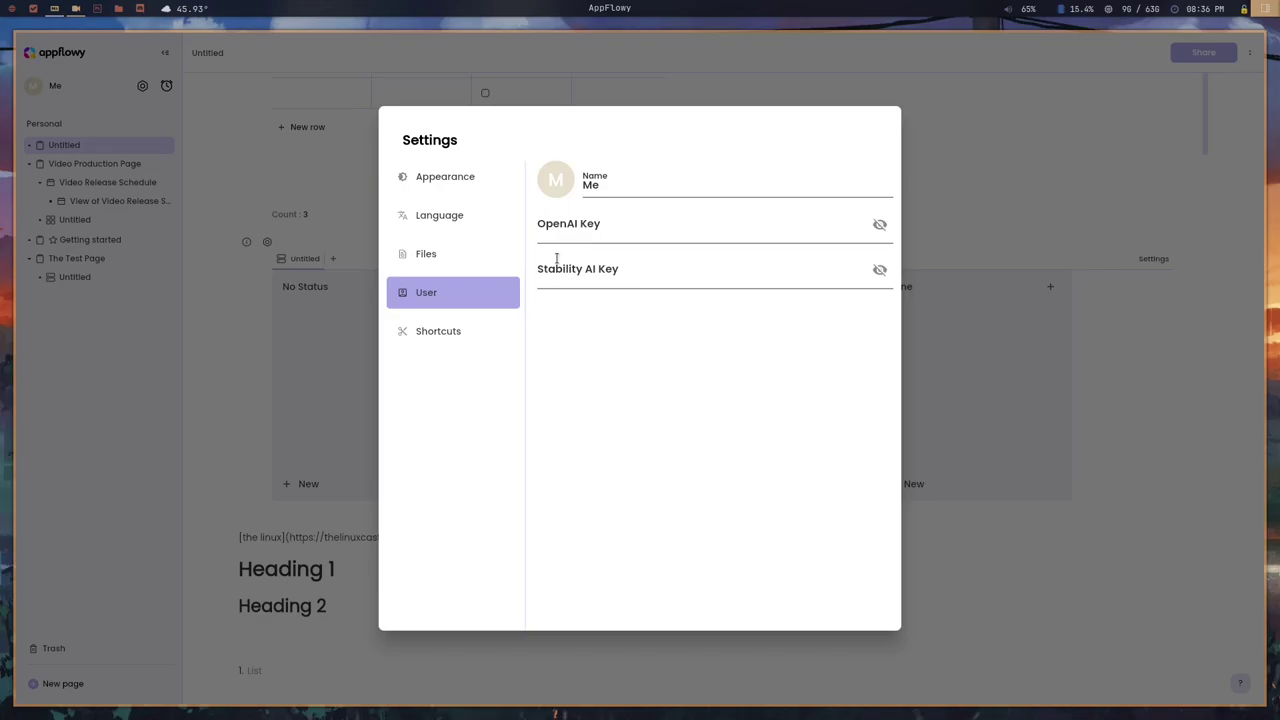
Browse the keyboard shortcuts, inspect the keybinding editor for selecting all content without changing it, and close the settings.
click(440, 334)
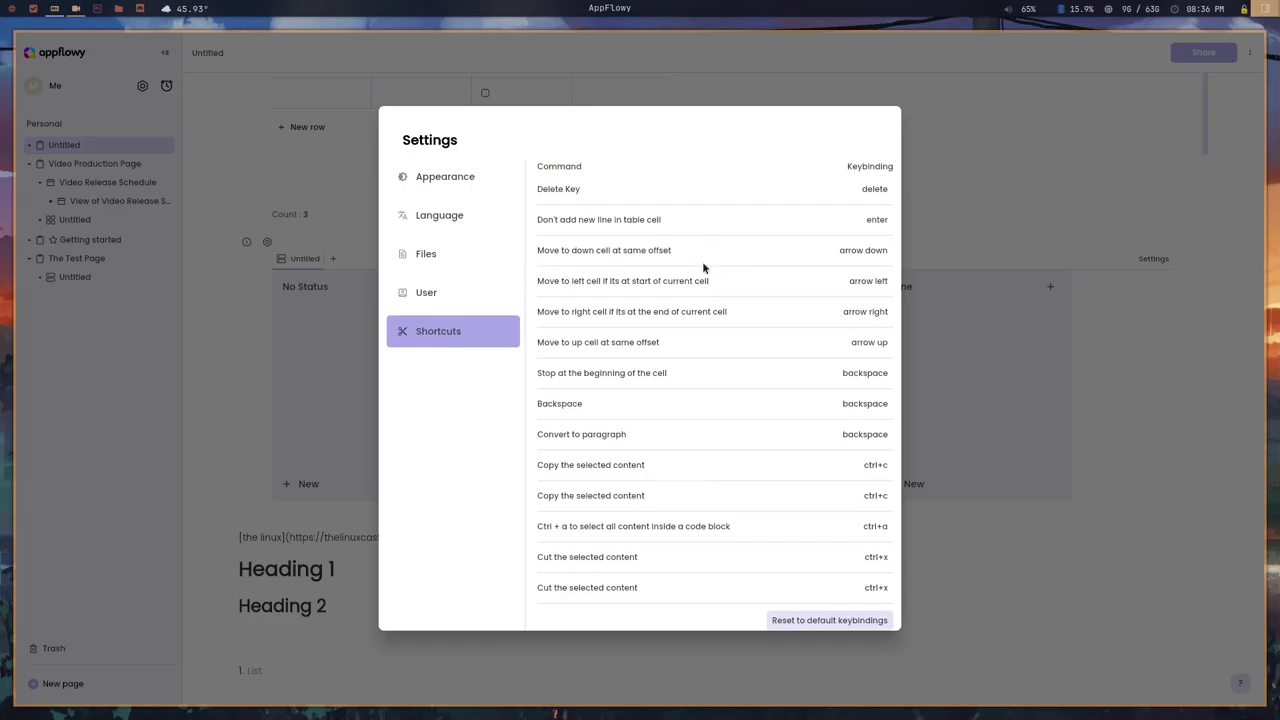
scroll(702, 267, down, 15)
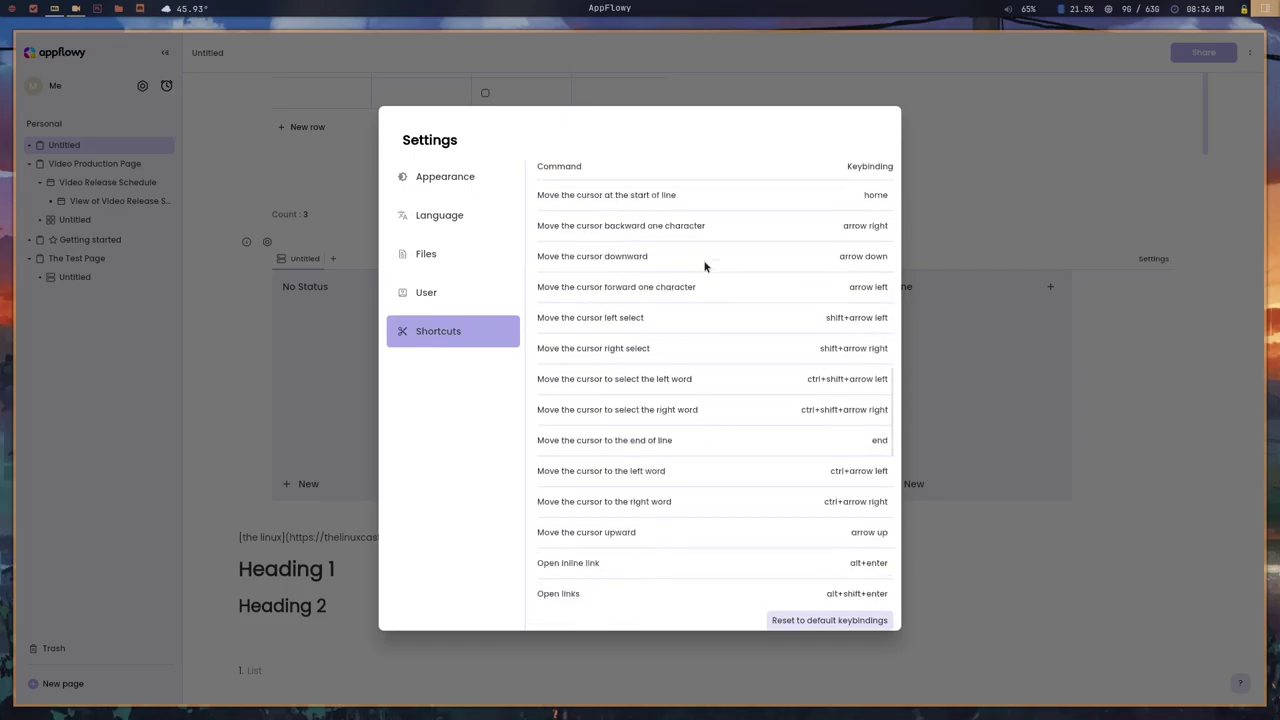
scroll(704, 267, down, 10)
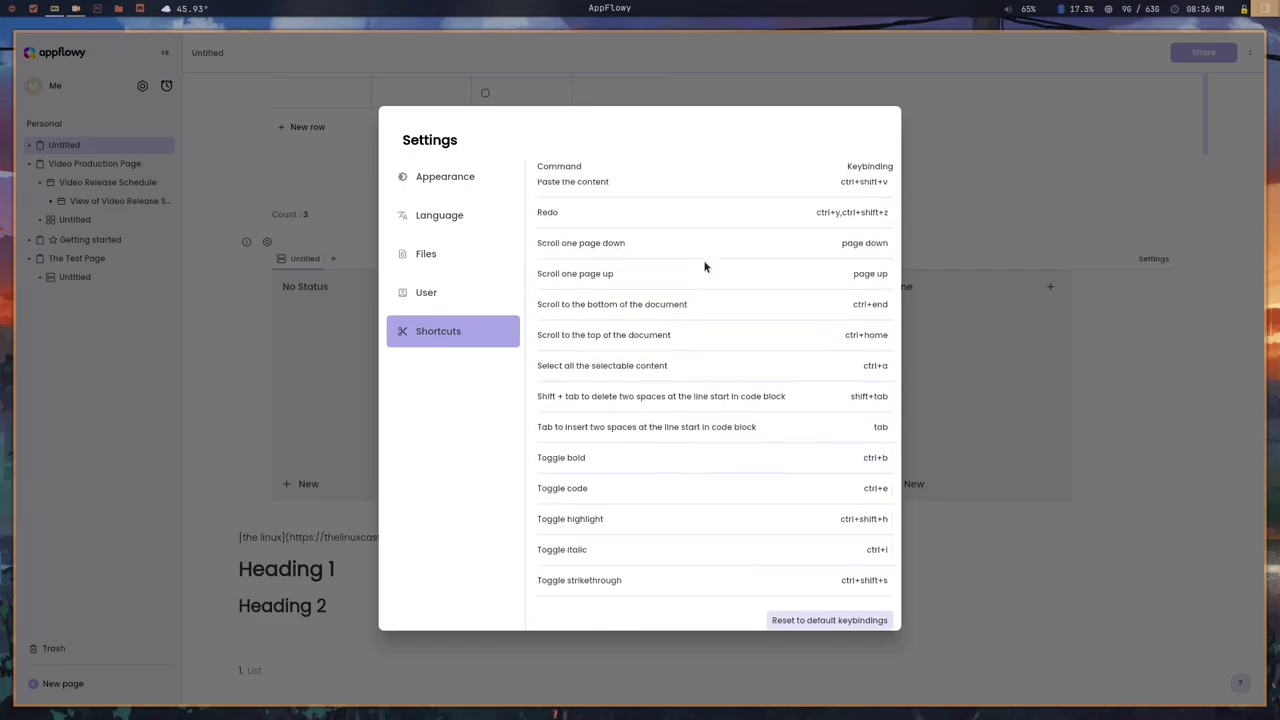
click(876, 367)
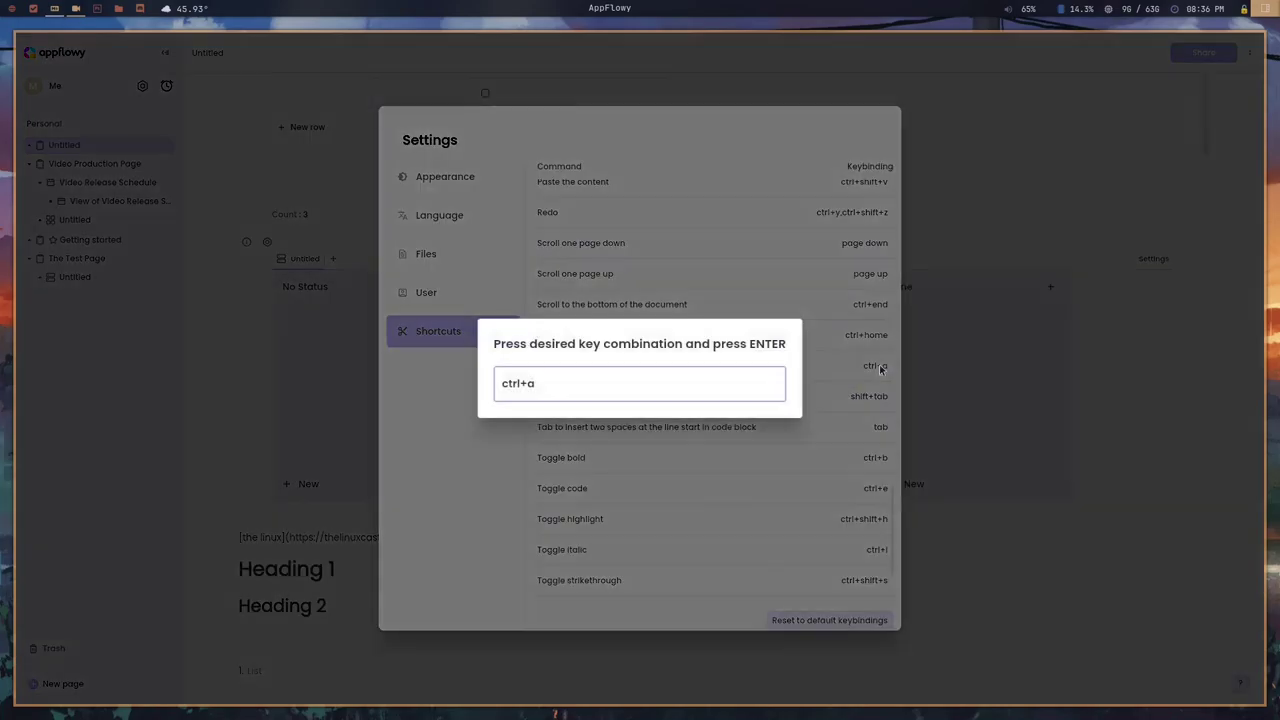
click(748, 279)
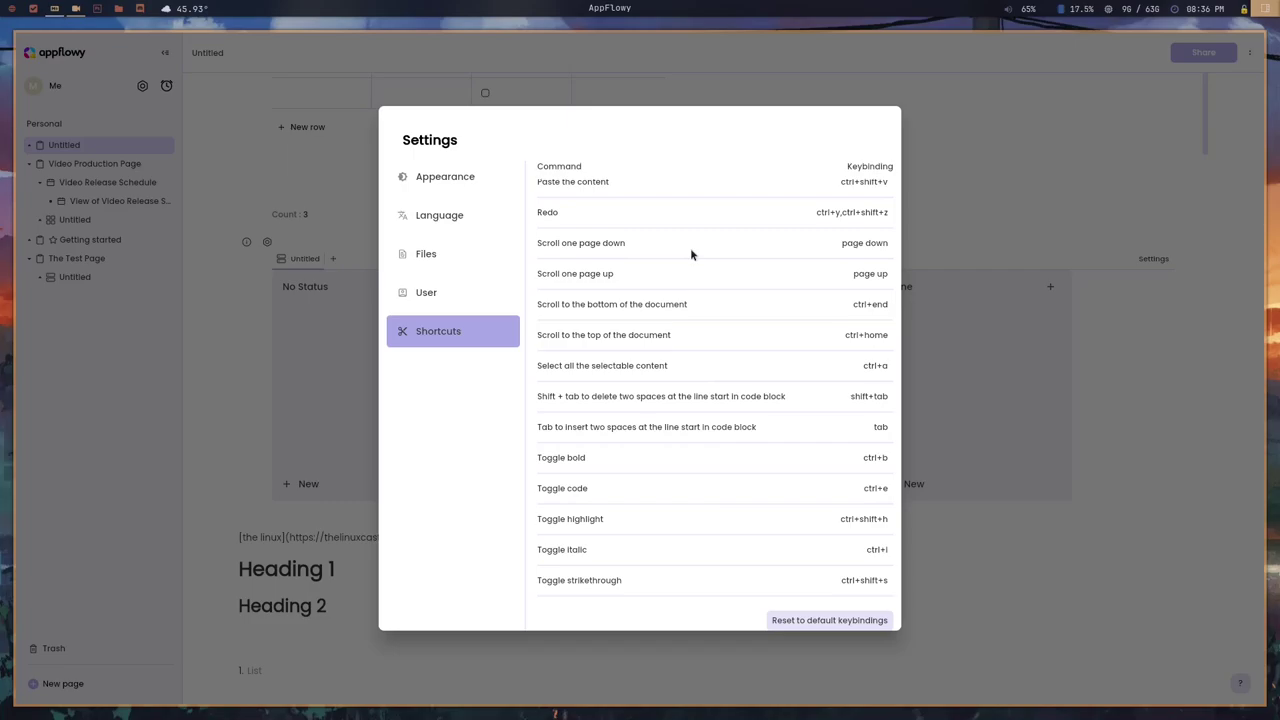
click(1003, 165)
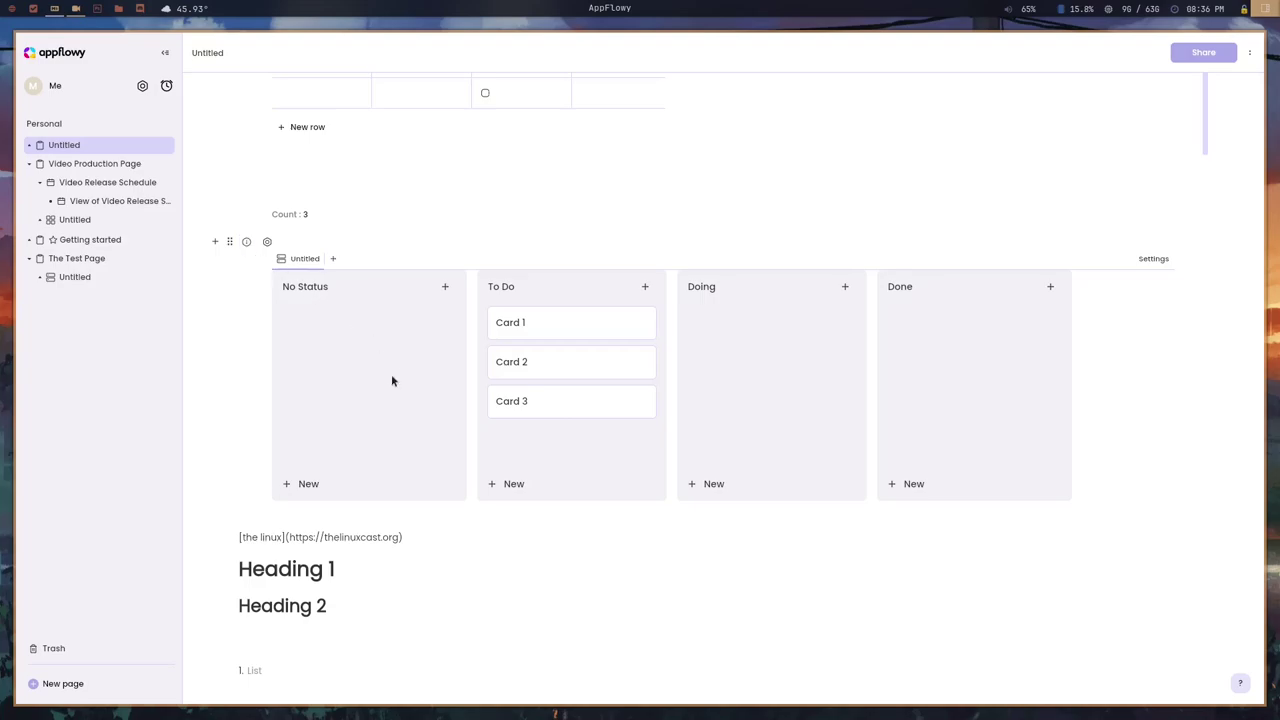
Rename the board view on the untitled page to "The Board".
scroll(264, 350, down, 2)
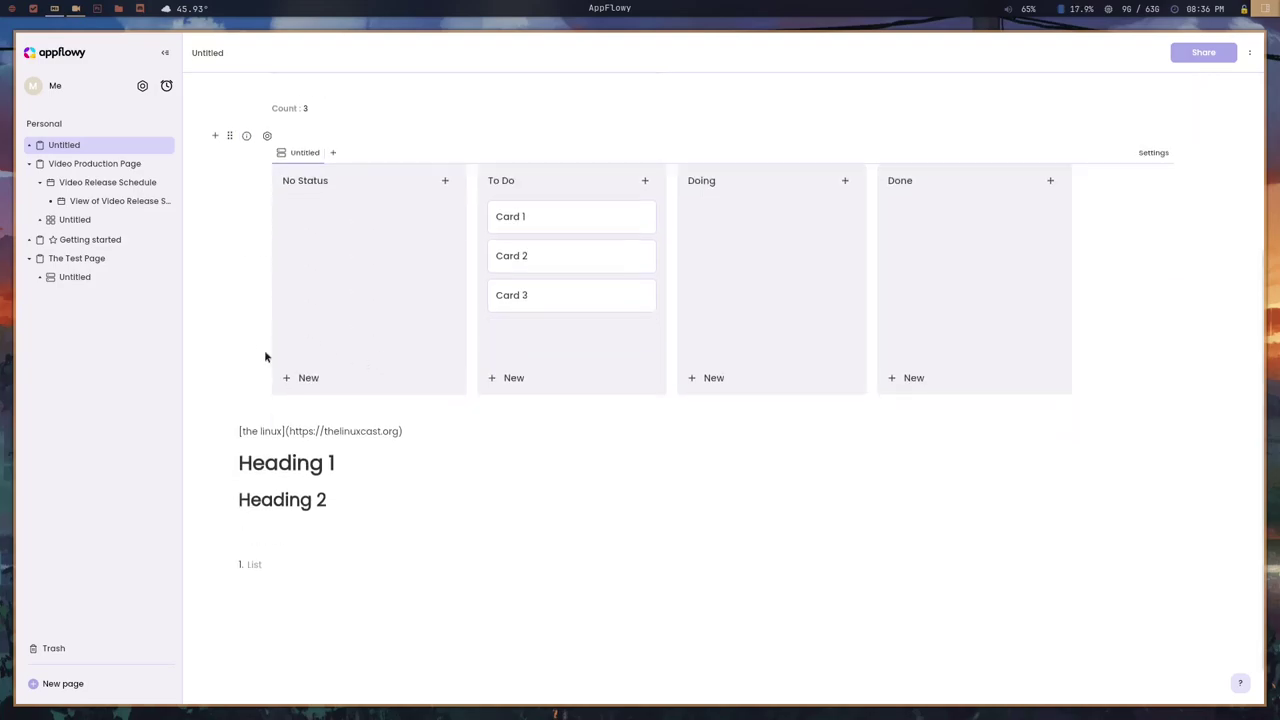
scroll(250, 300, up, 1)
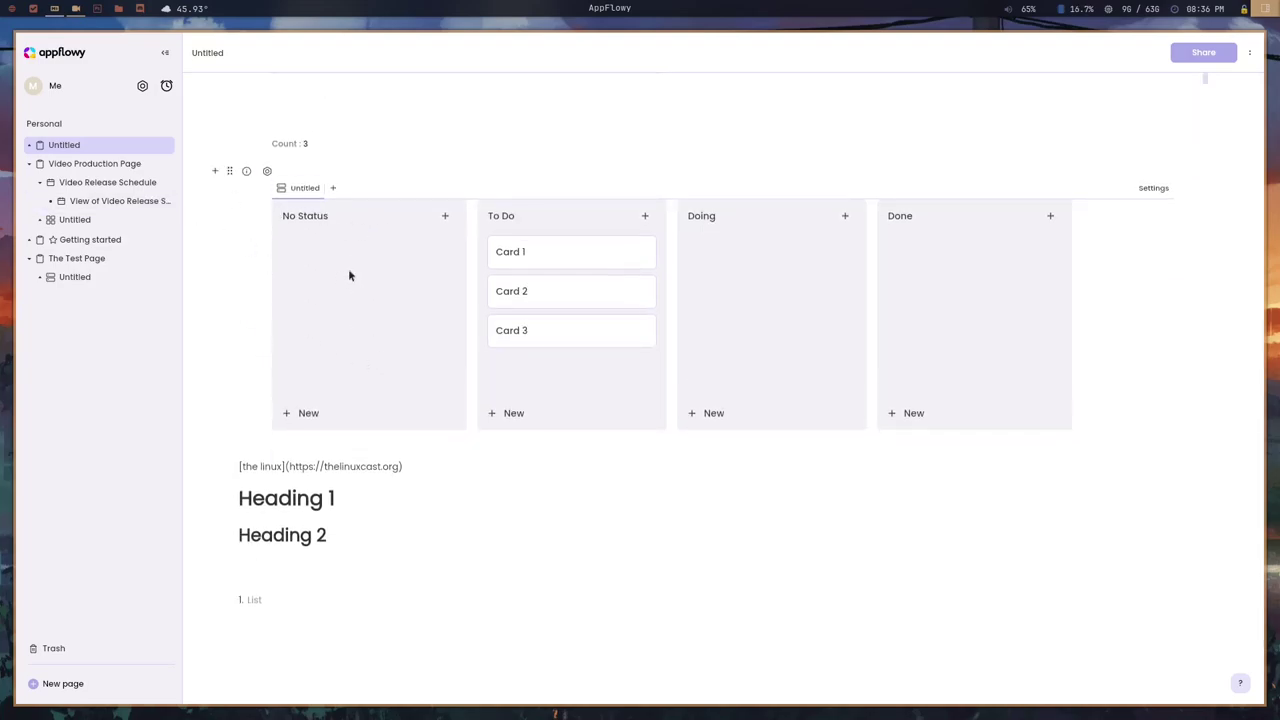
click(305, 190)
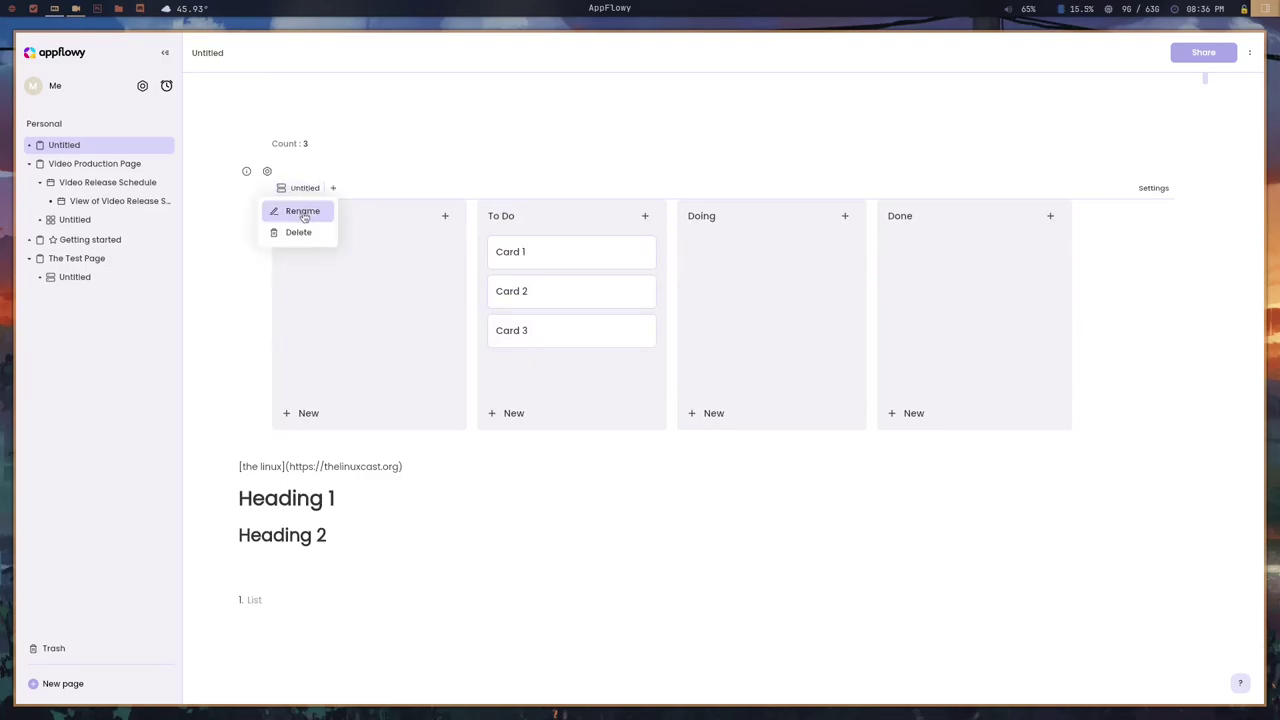
click(304, 212)
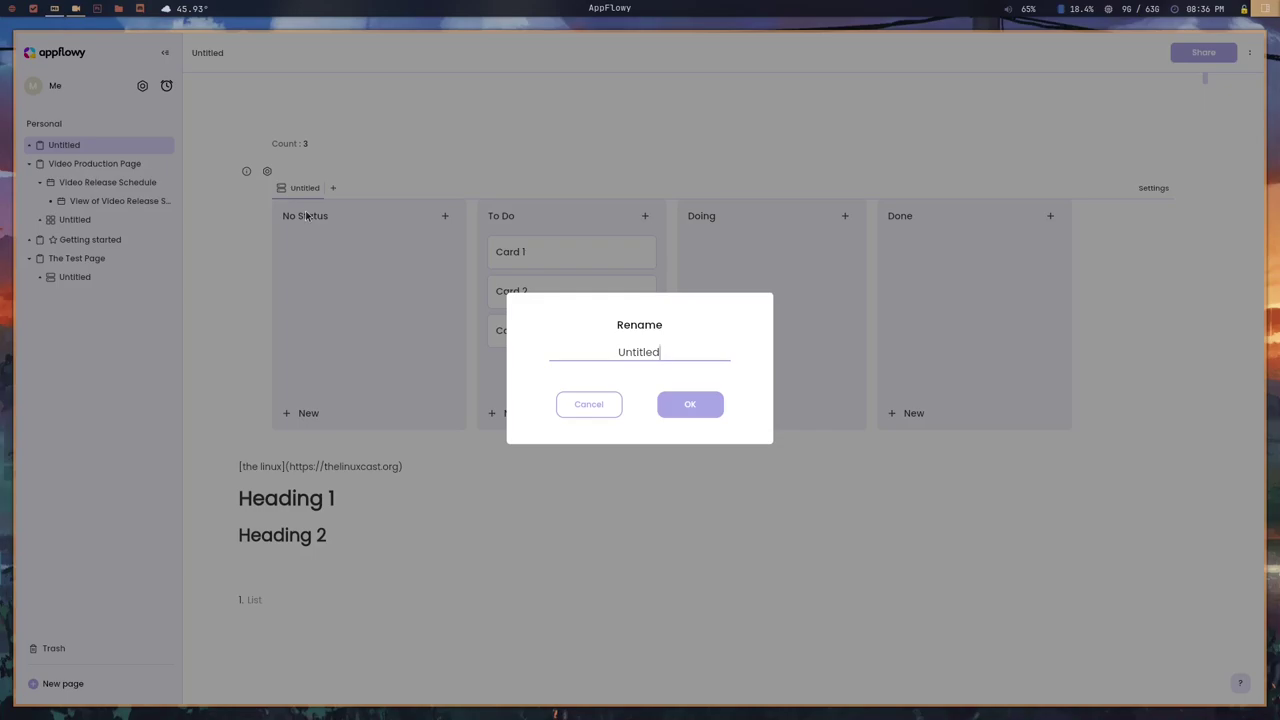
text(The Board)
key(Return)
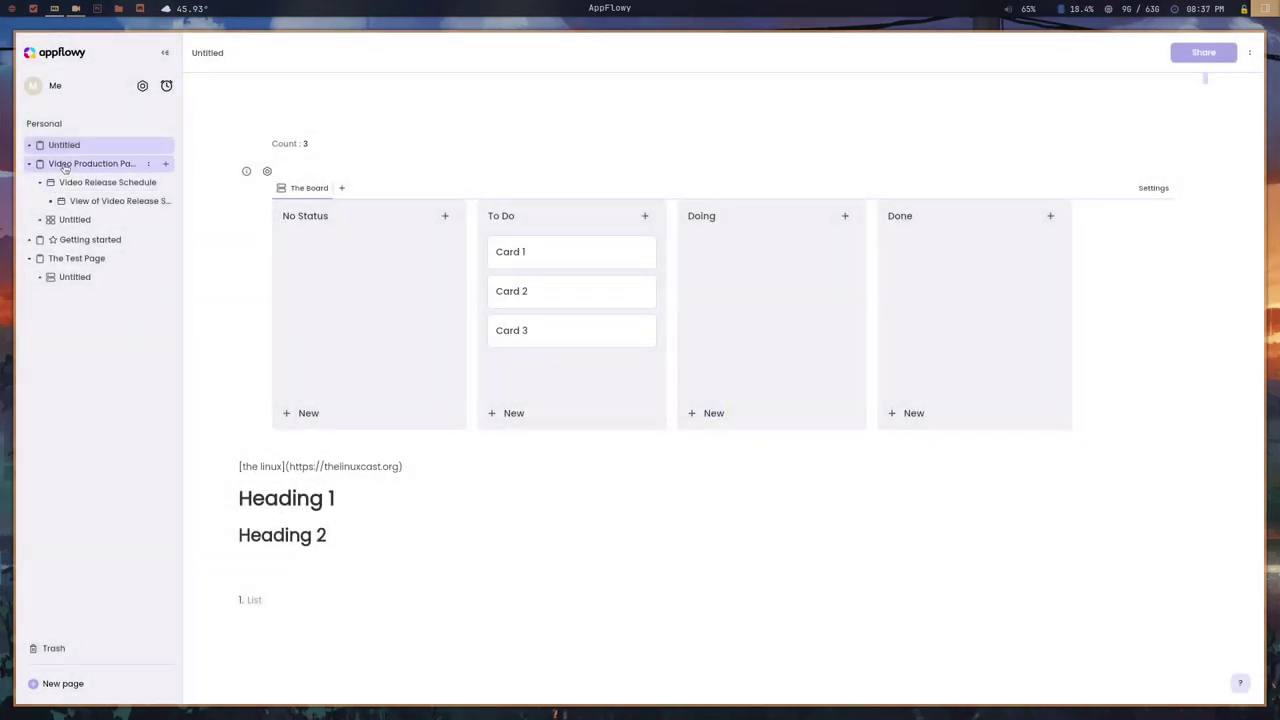
Open The Test Page.
click(66, 260)
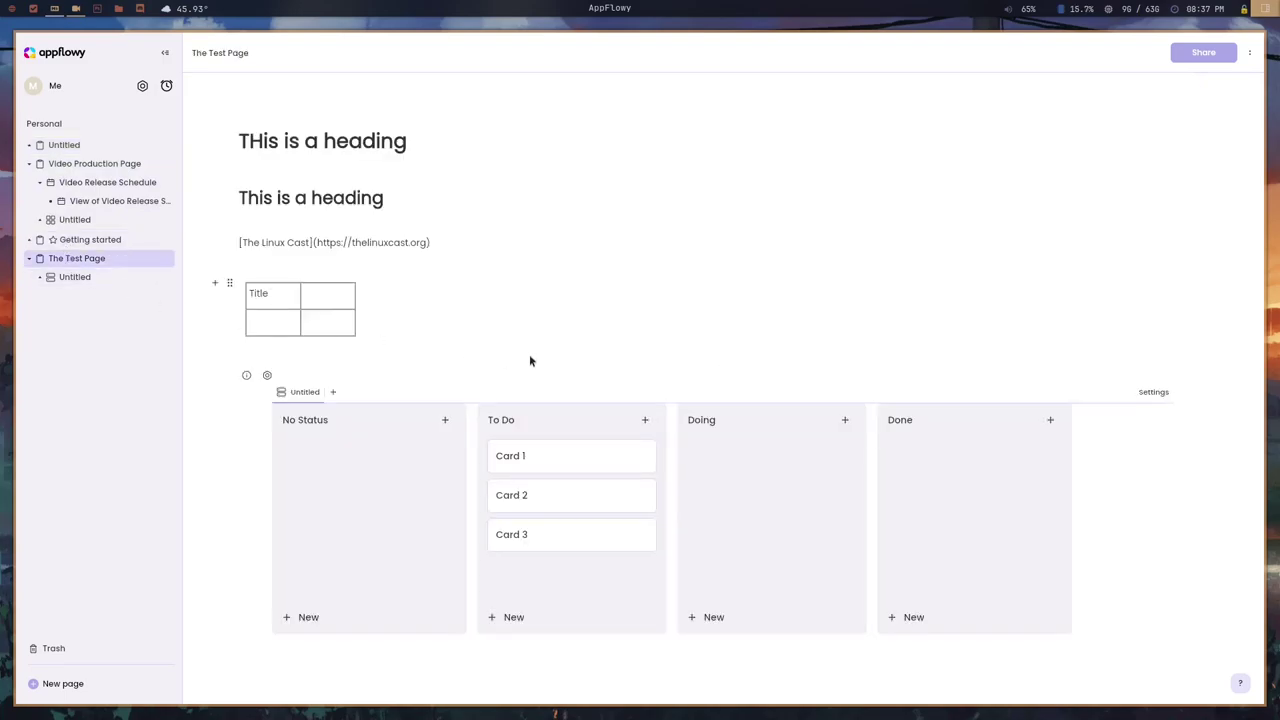
Insert a referenced board linked to The Board below the existing board on The Test Page.
scroll(530, 356, down, 1)
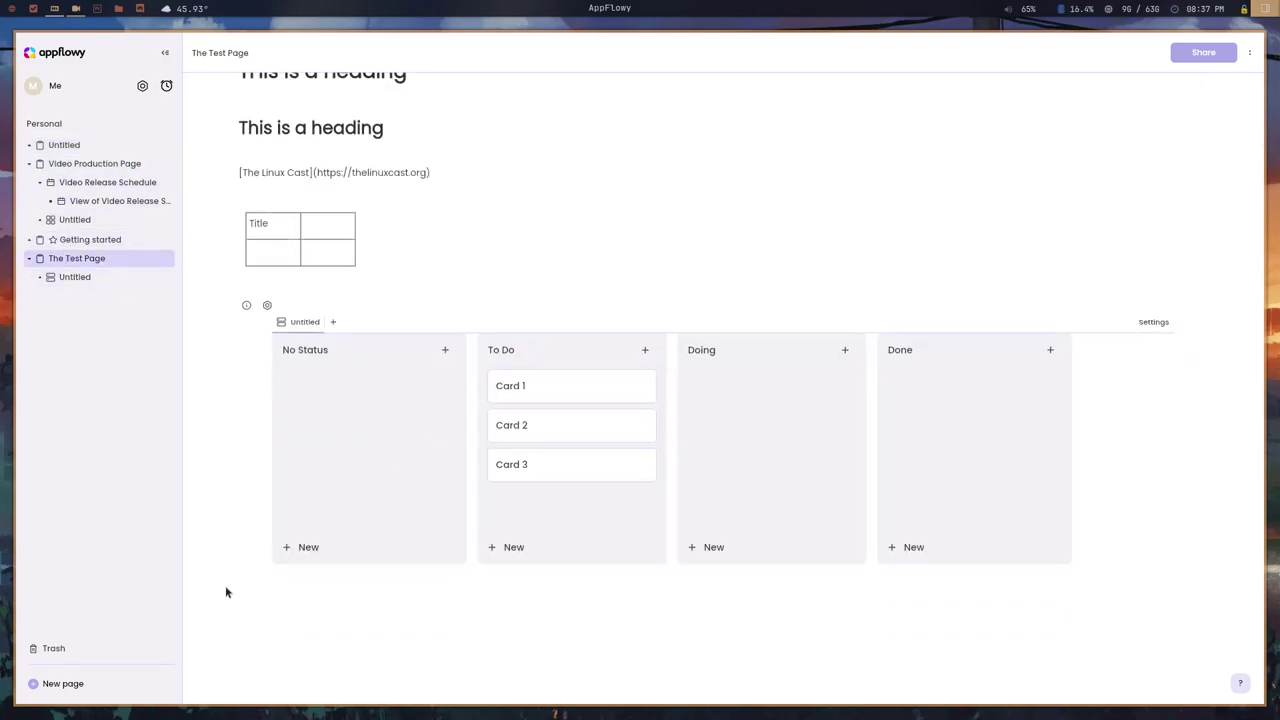
click(214, 305)
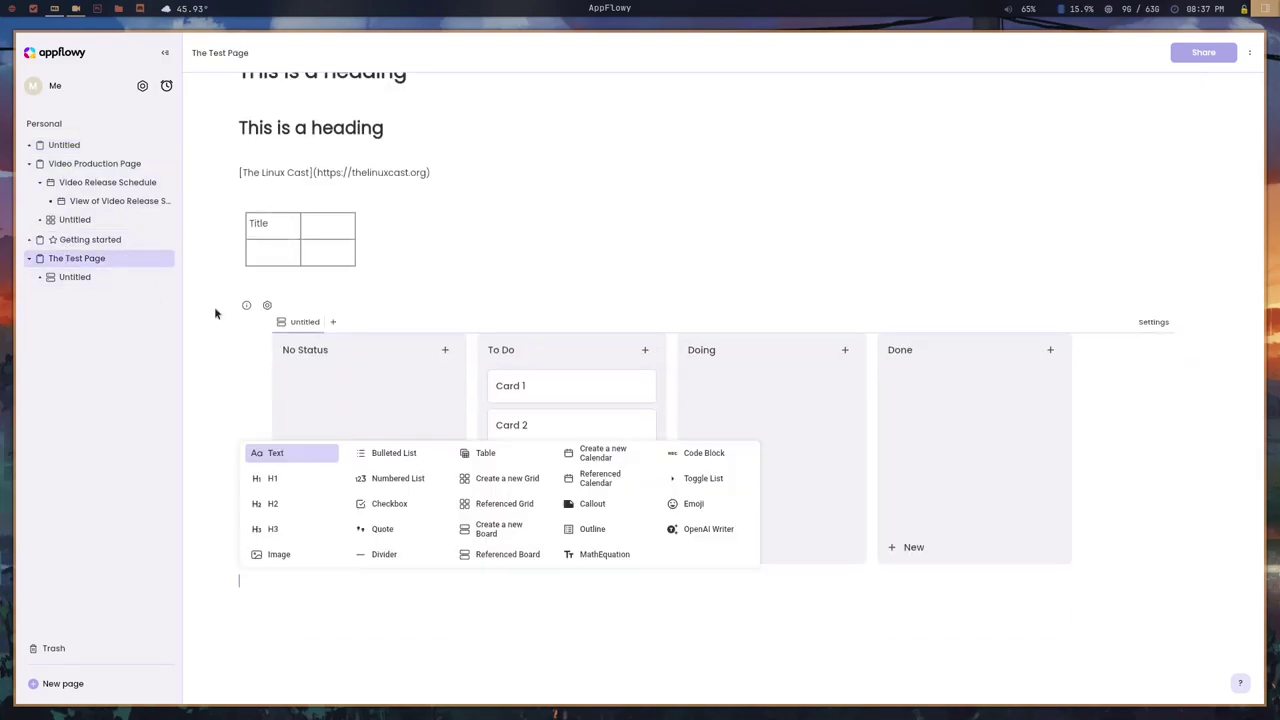
click(510, 555)
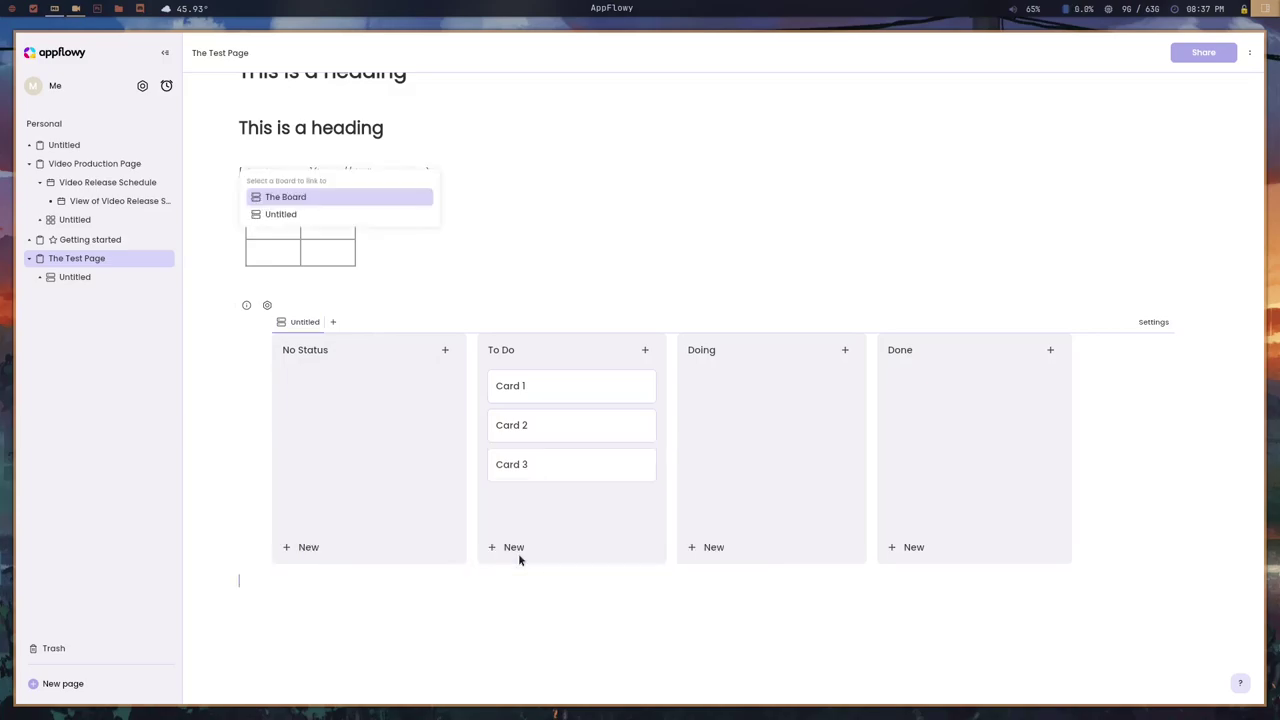
click(300, 197)
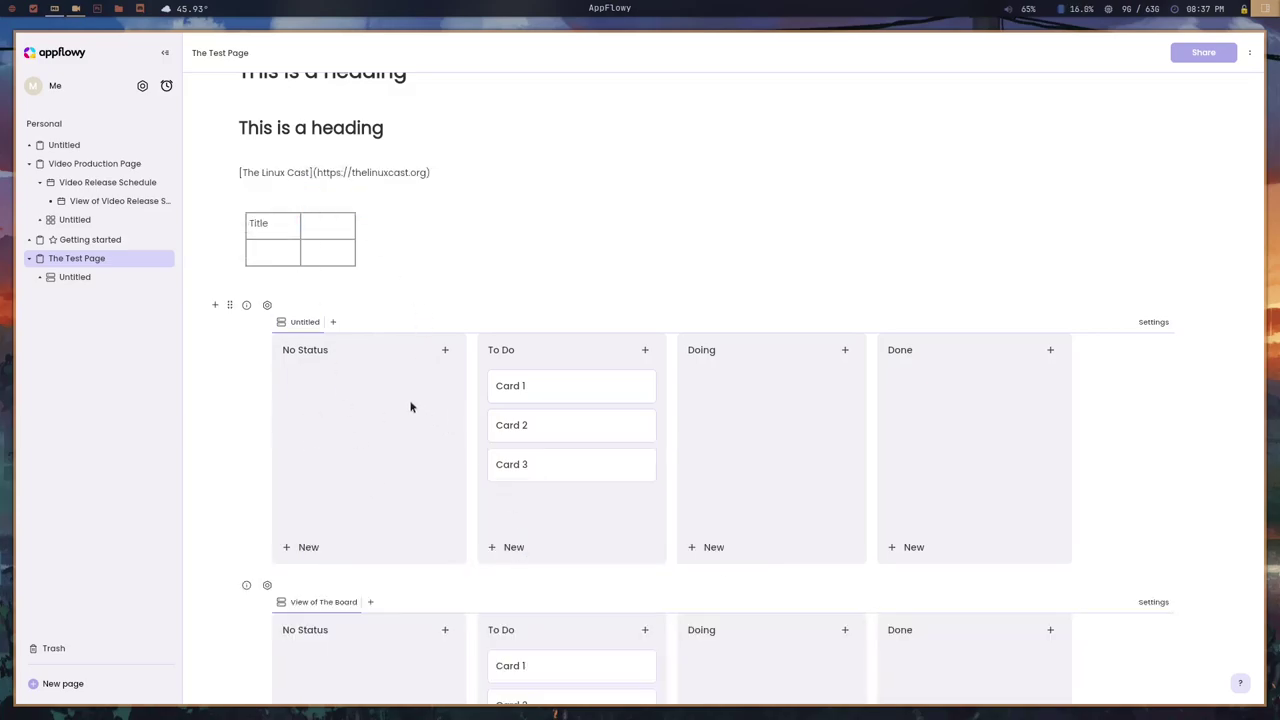
scroll(324, 563, down, 1)
scroll(334, 572, down, 1)
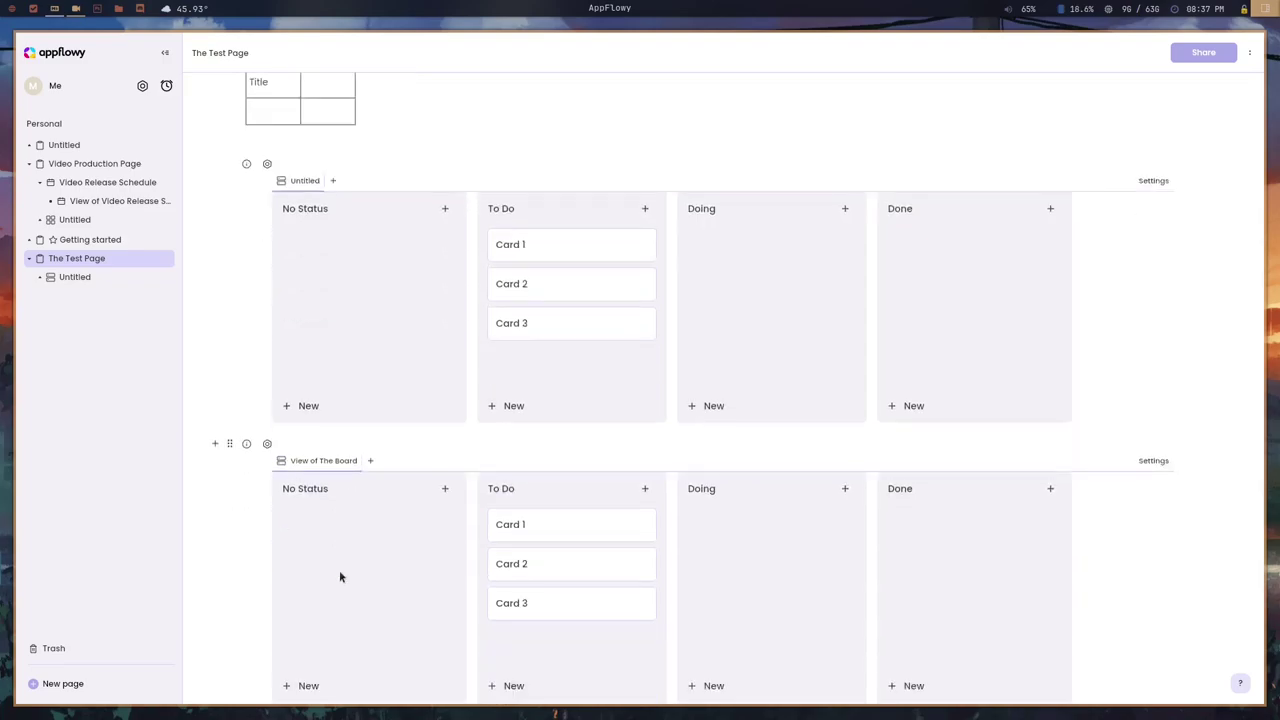
scroll(340, 577, down, 1)
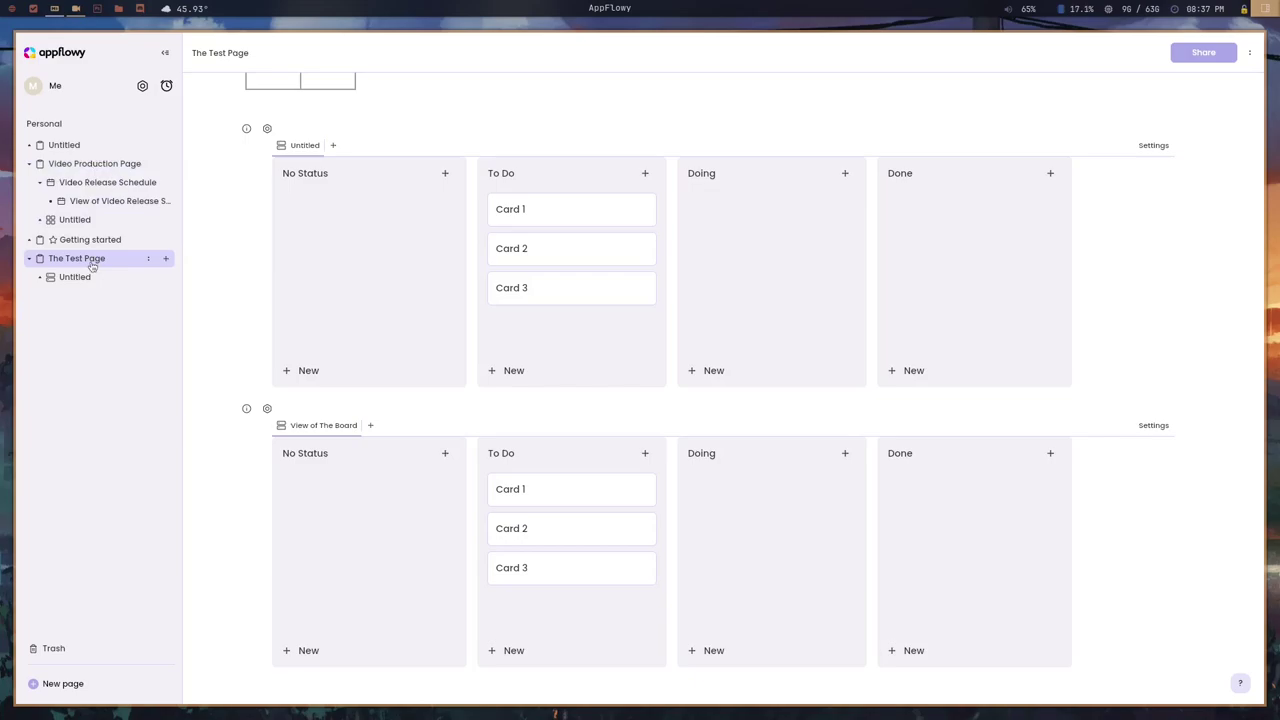
Add the text "Production Page" below the linked board, and open its link entry without adding a URL.
scroll(385, 500, down, 2)
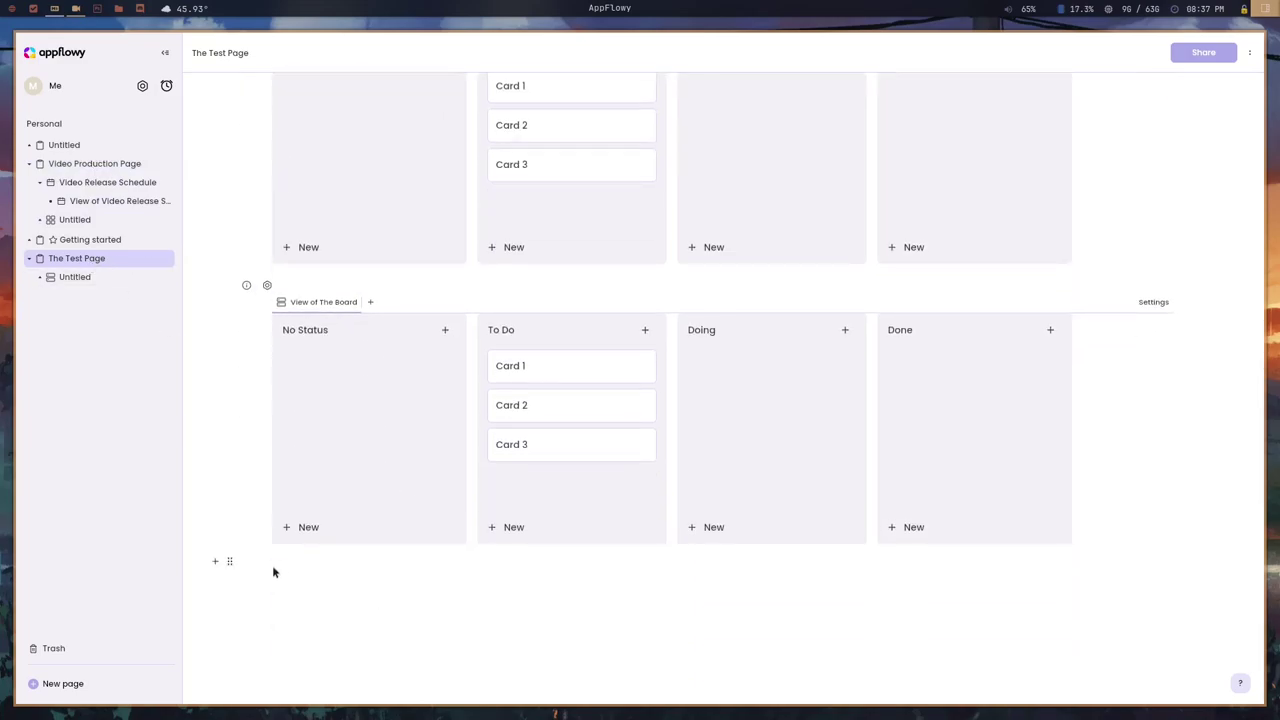
text(Production Page)
drag(316, 562, 234, 561)
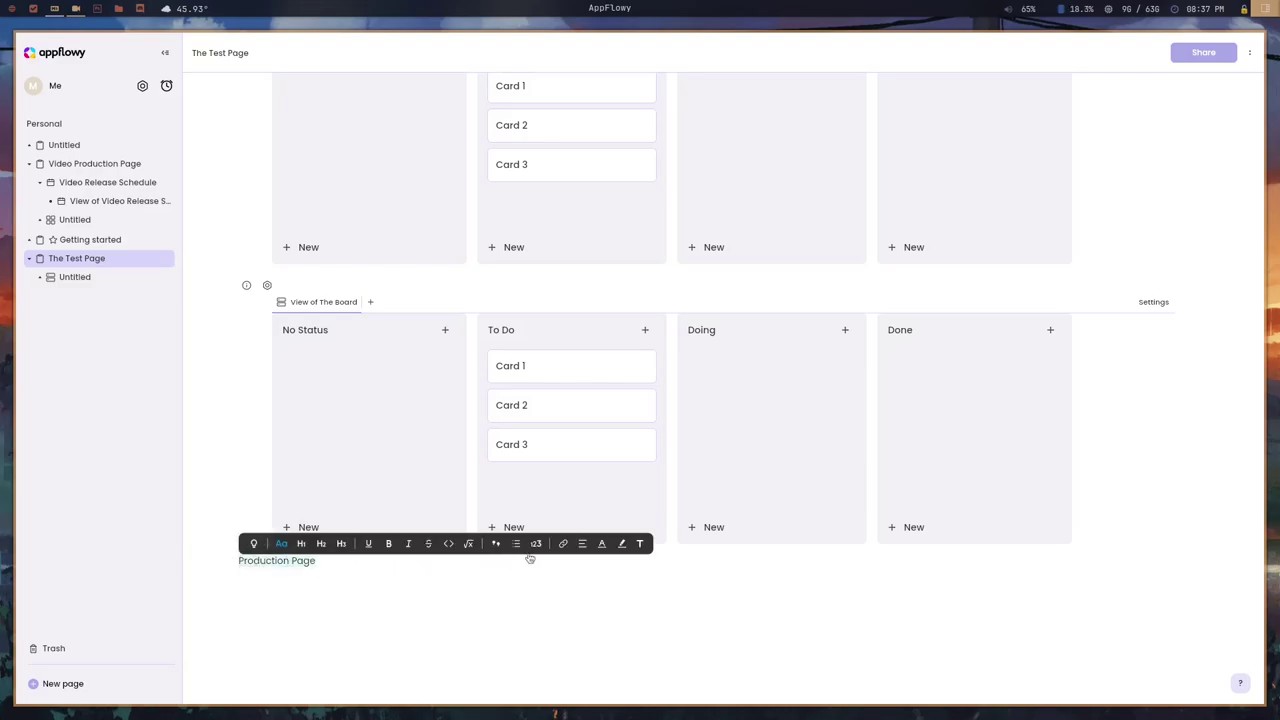
click(563, 545)
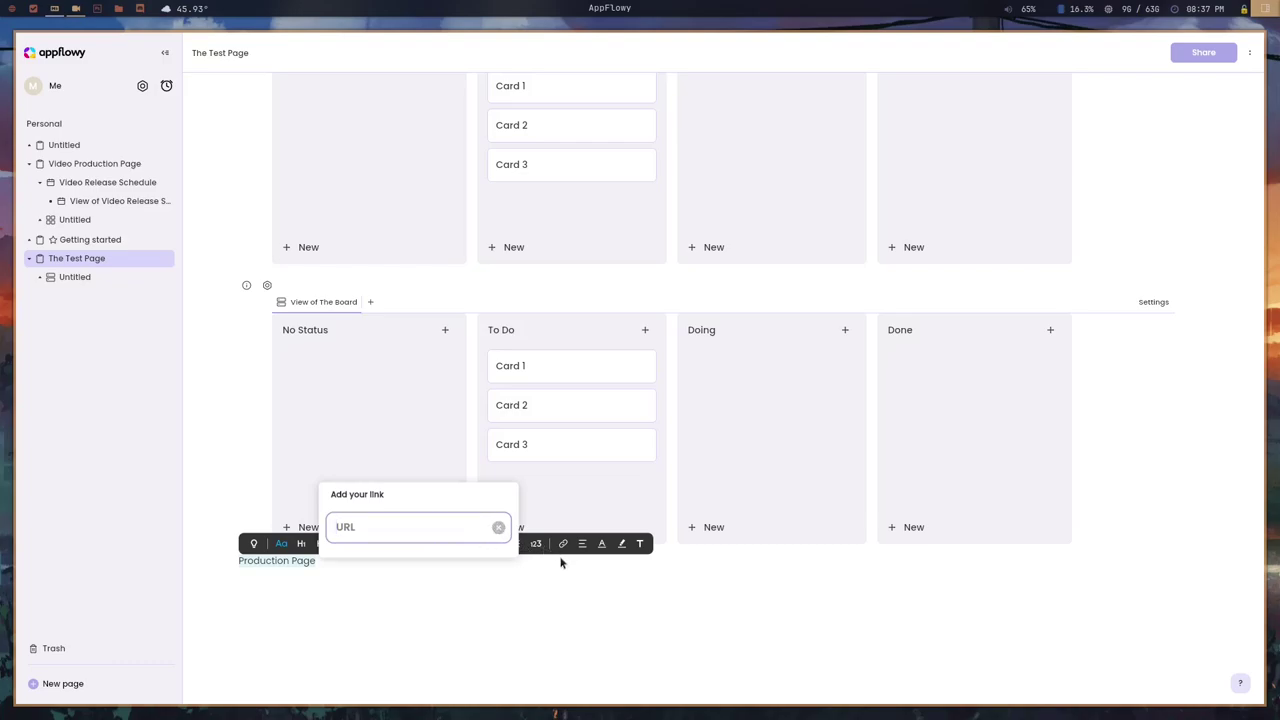
key(Escape)
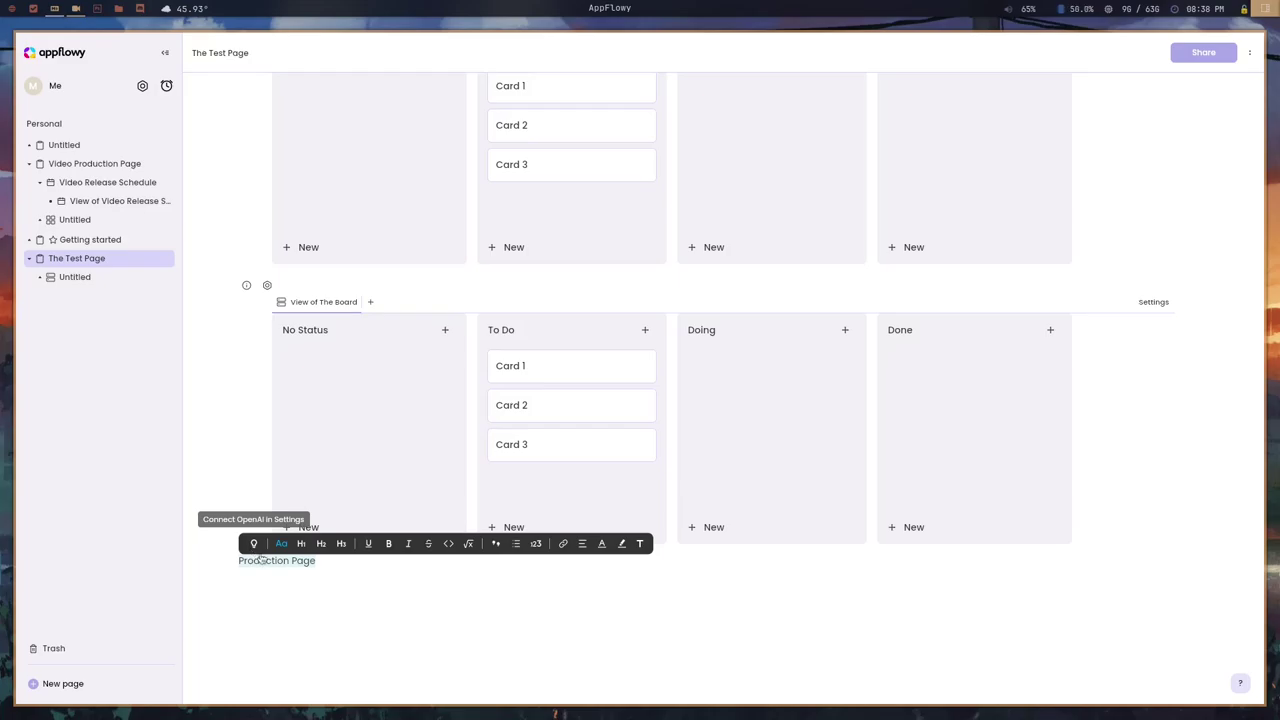
click(297, 590)
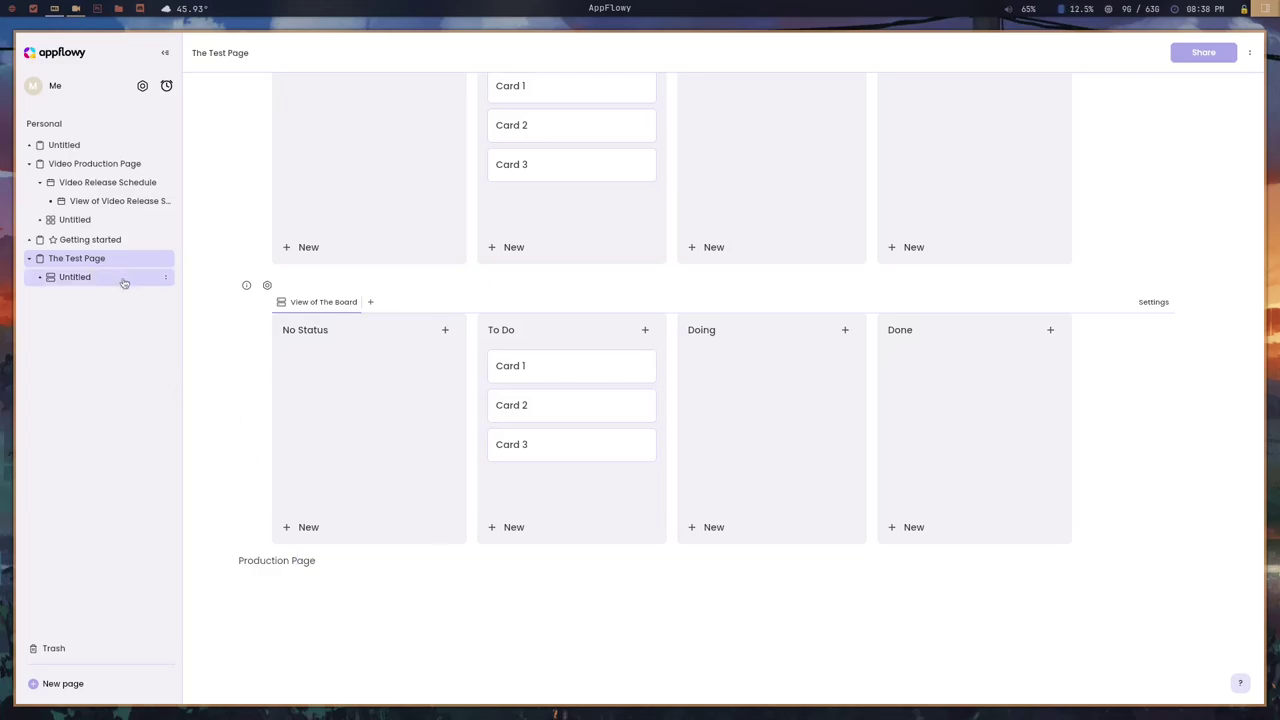
Add a Text property to the untitled grid at the end of the Video Production Page.
click(104, 170)
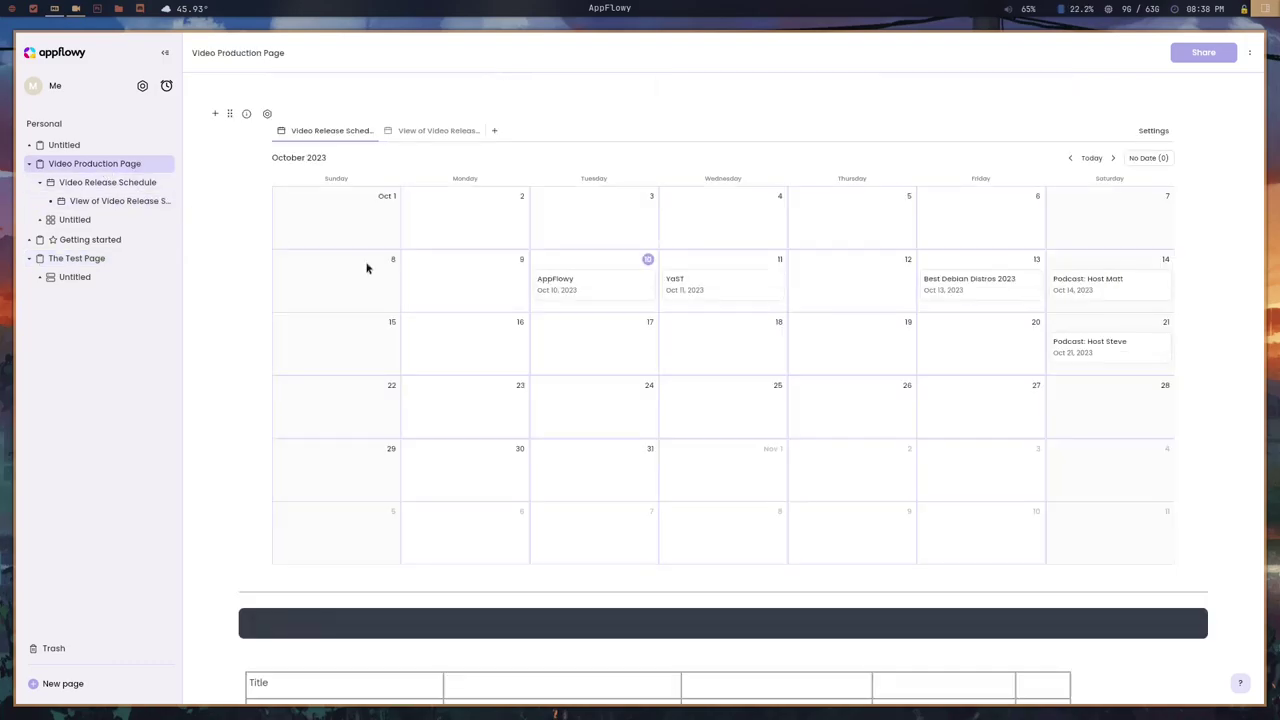
scroll(451, 285, down, 7)
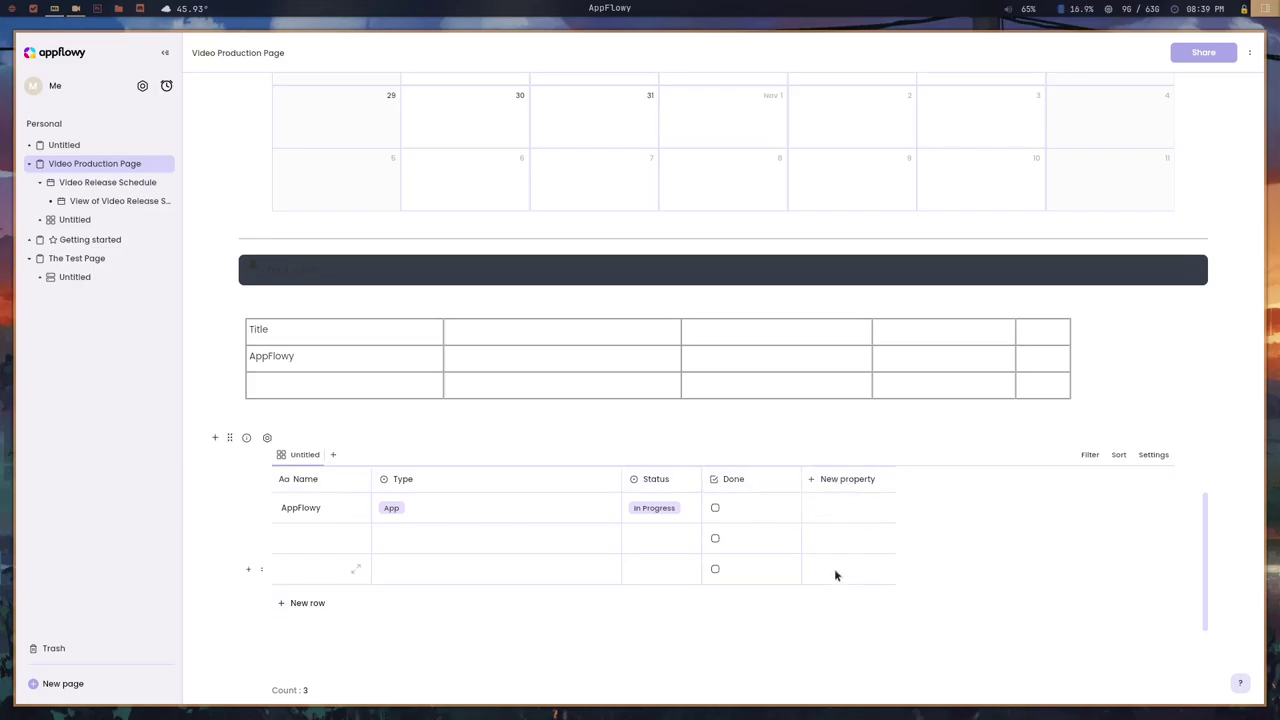
click(840, 481)
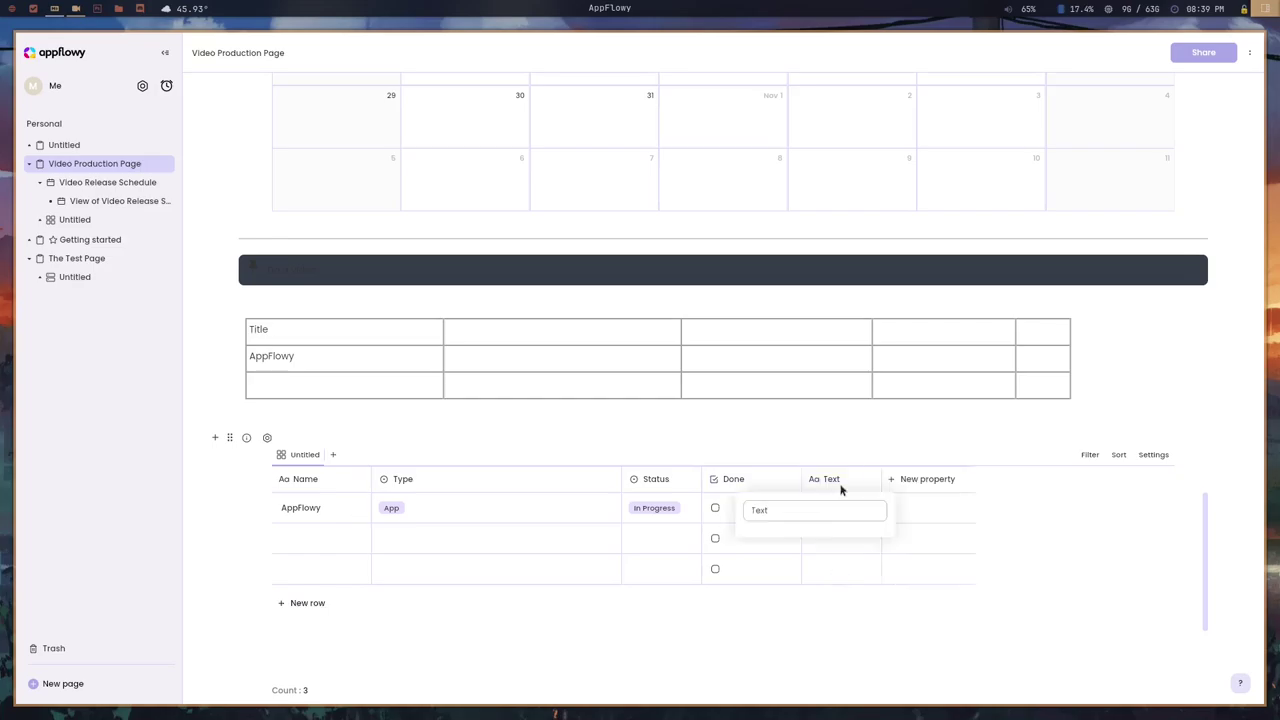
mouse_move(874, 551)
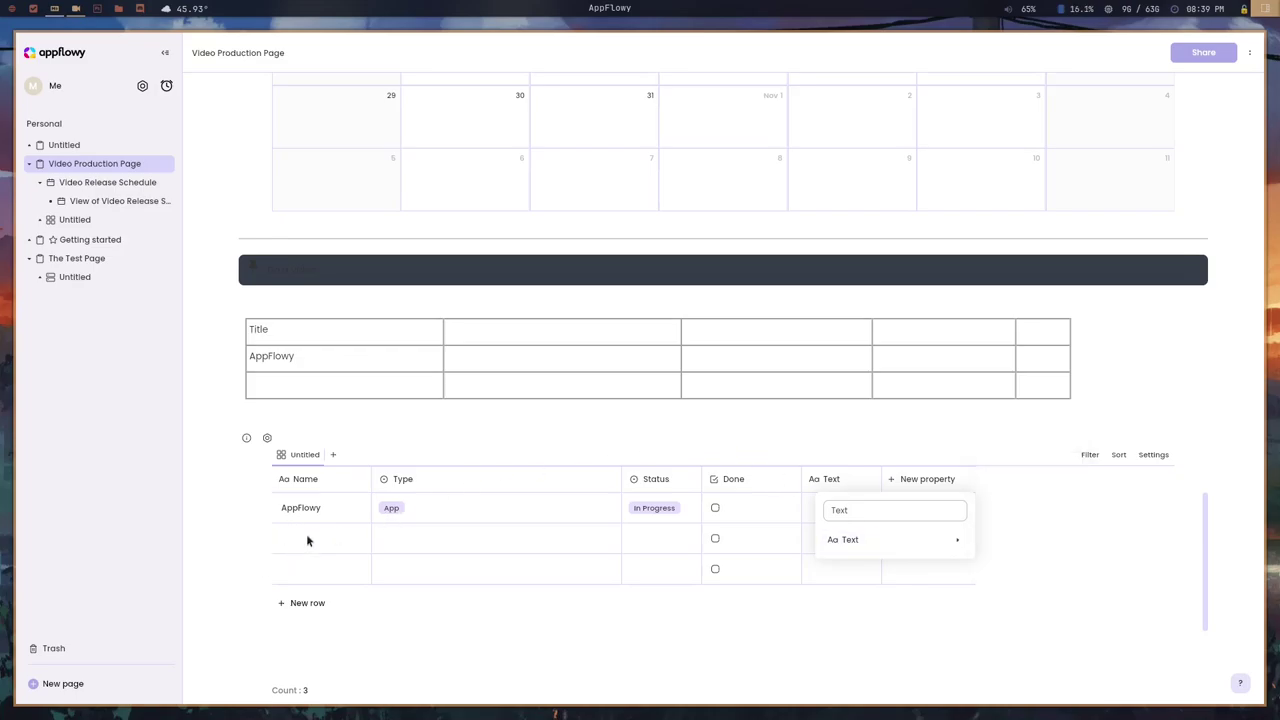
click(369, 426)
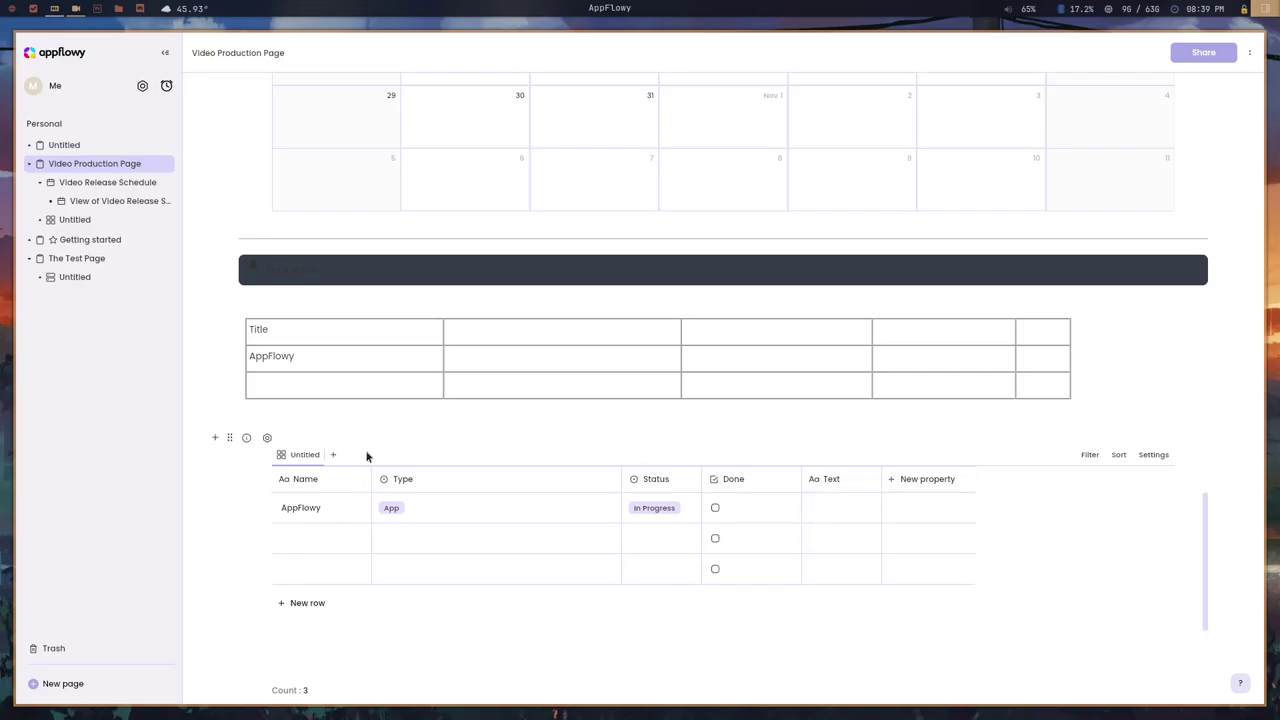
Review the AppFlowy row's details and the untitled grid's filter, property and layout options without changing them.
click(355, 508)
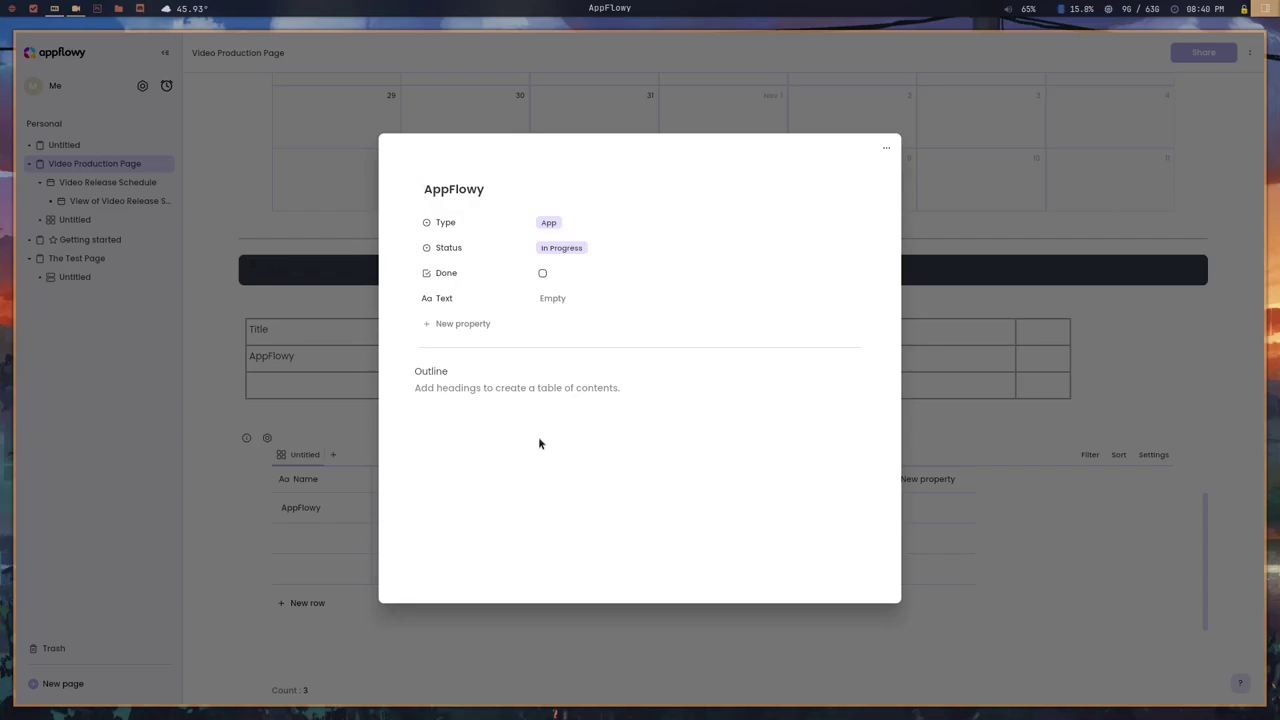
click(219, 489)
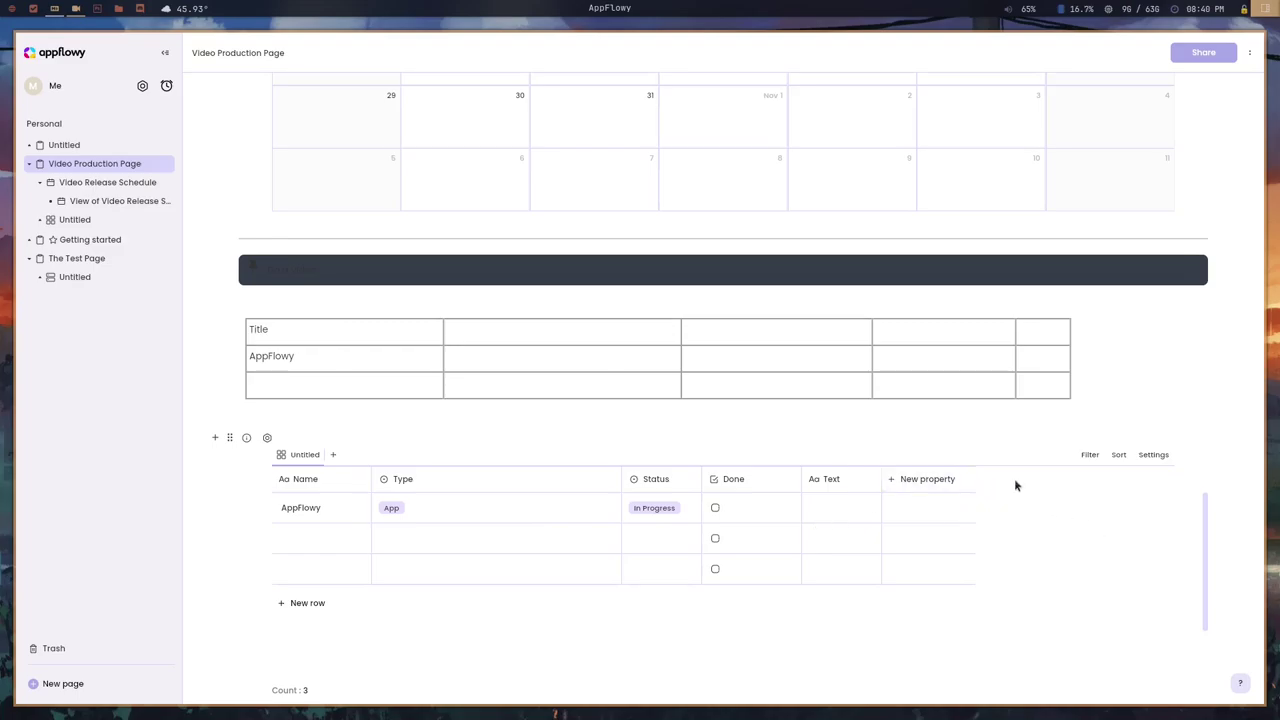
click(1091, 456)
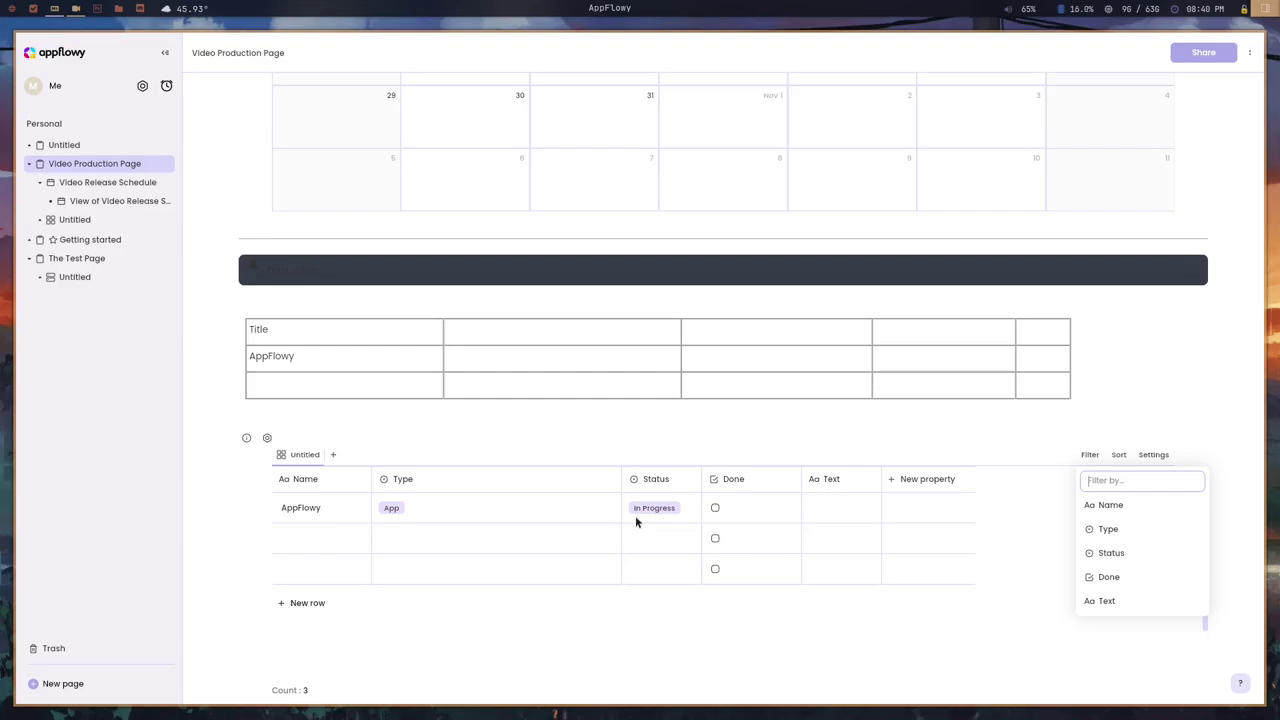
click(1158, 455)
click(1156, 456)
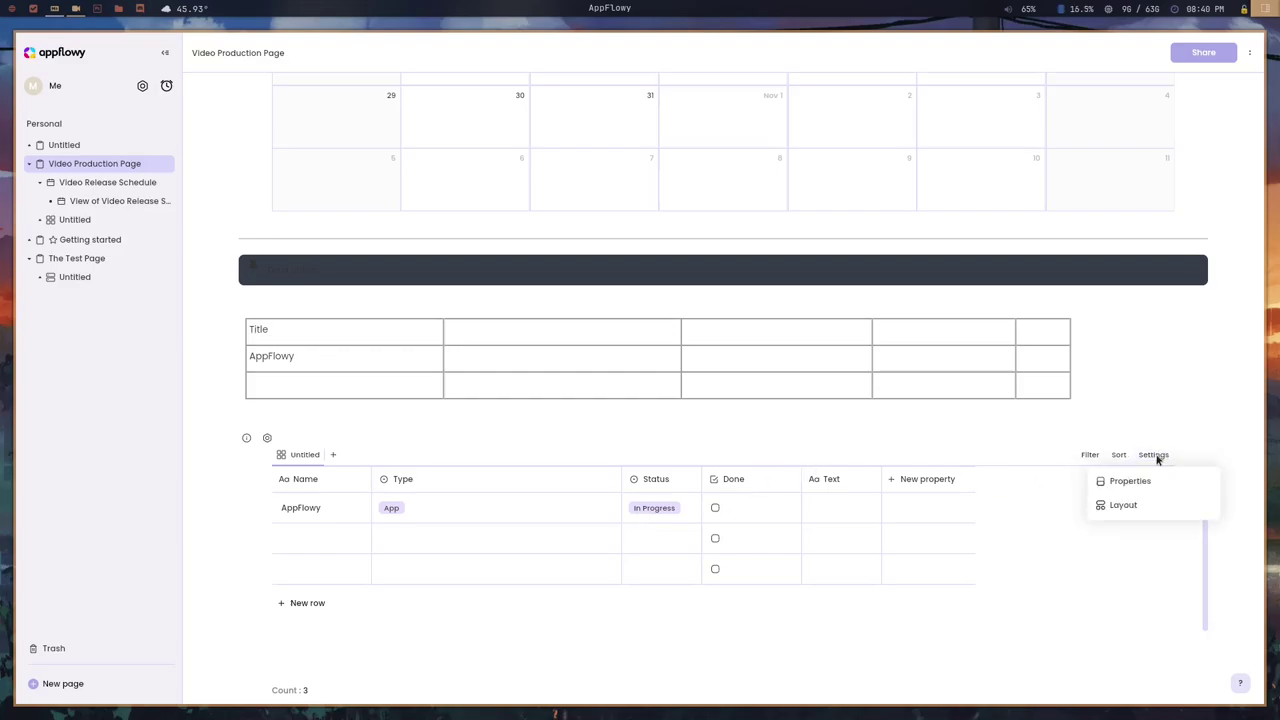
click(1140, 485)
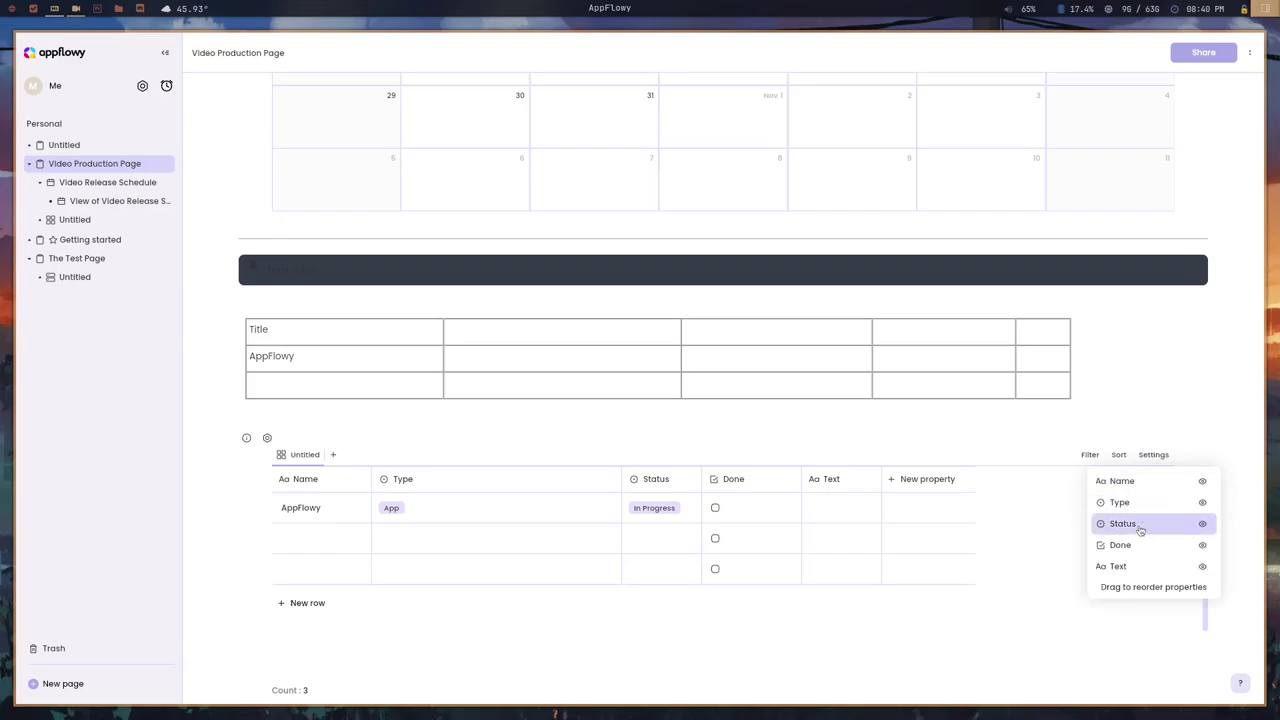
click(1155, 455)
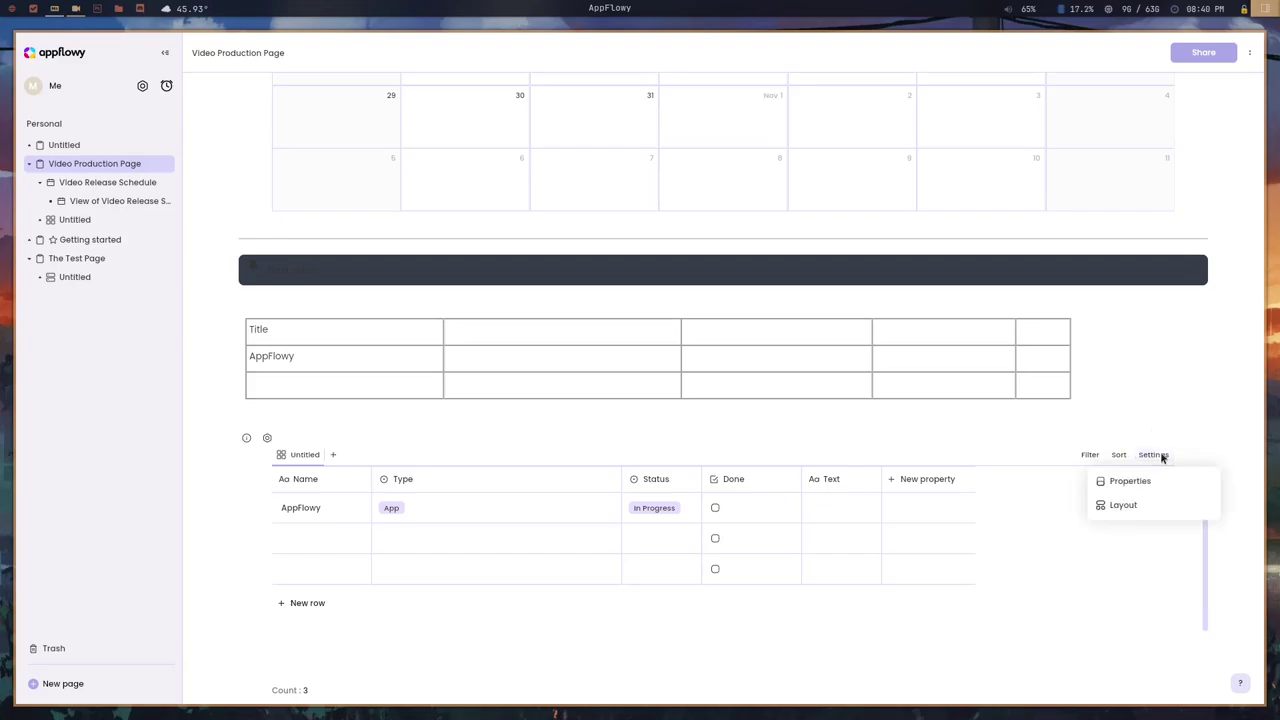
click(1132, 502)
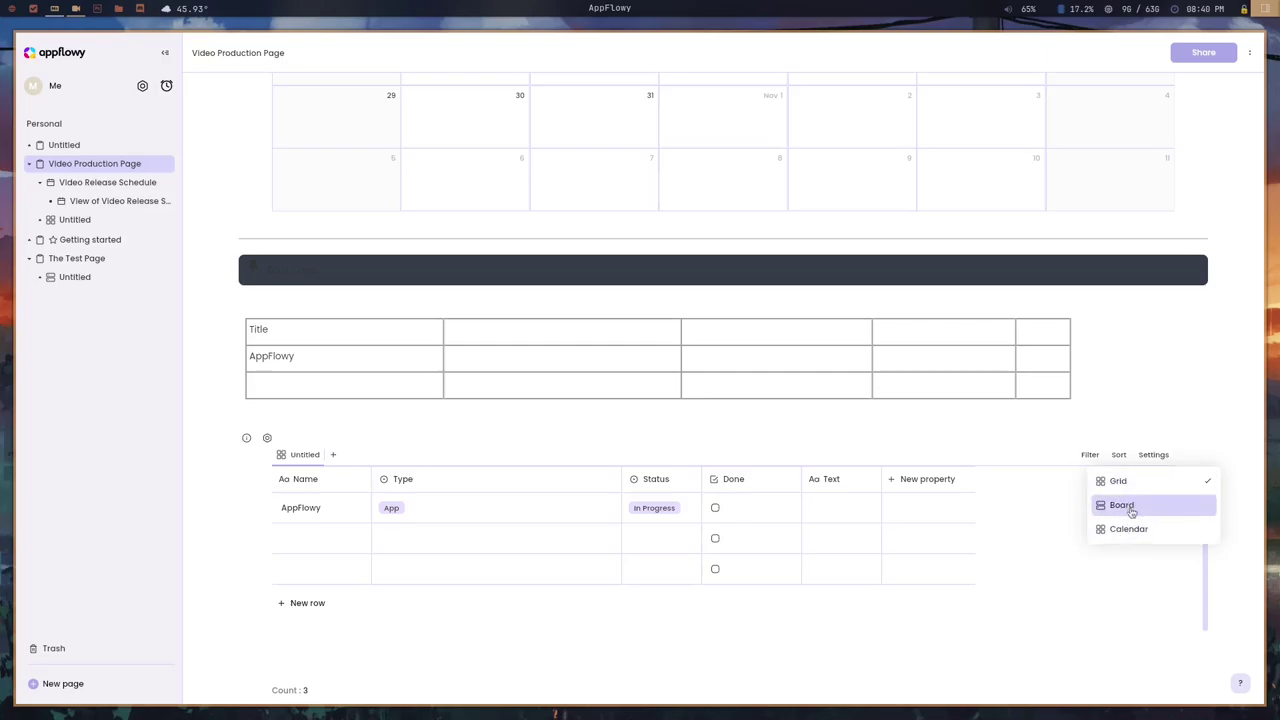
click(1127, 427)
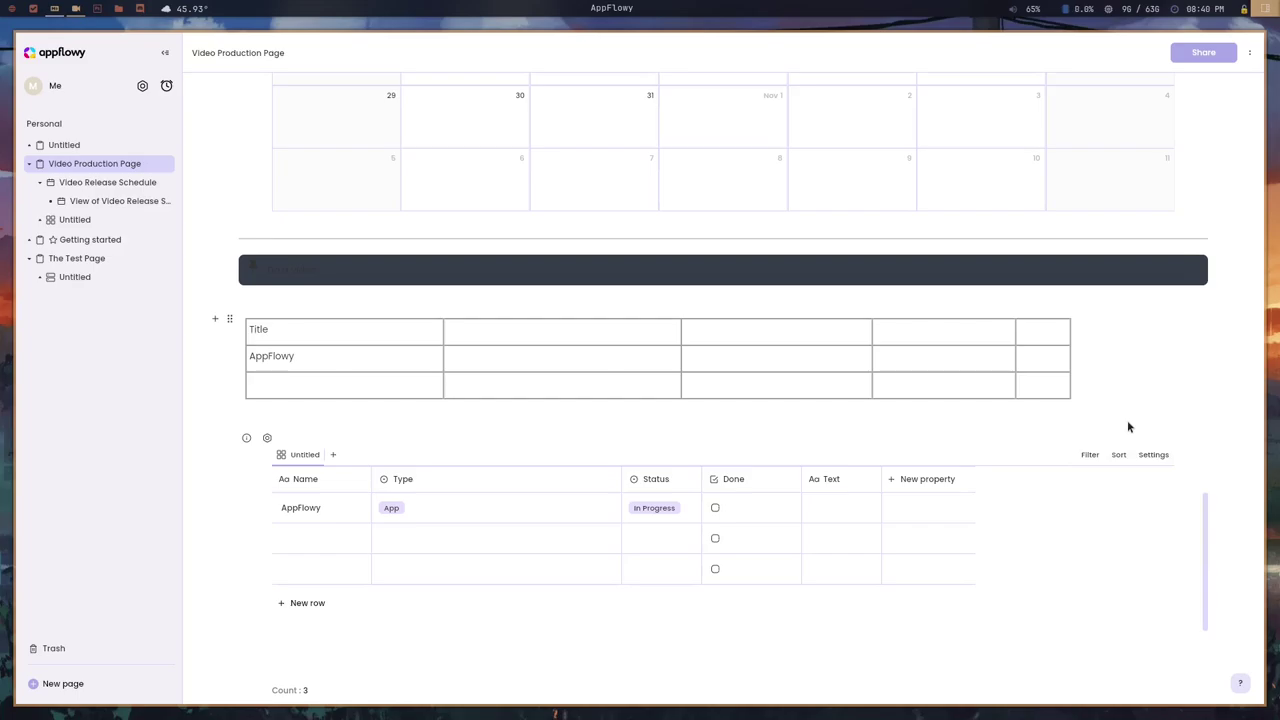
Change the layout of the Video Release Schedule calendar to Grid.
scroll(1128, 427, up, 5)
scroll(1128, 424, up, 1)
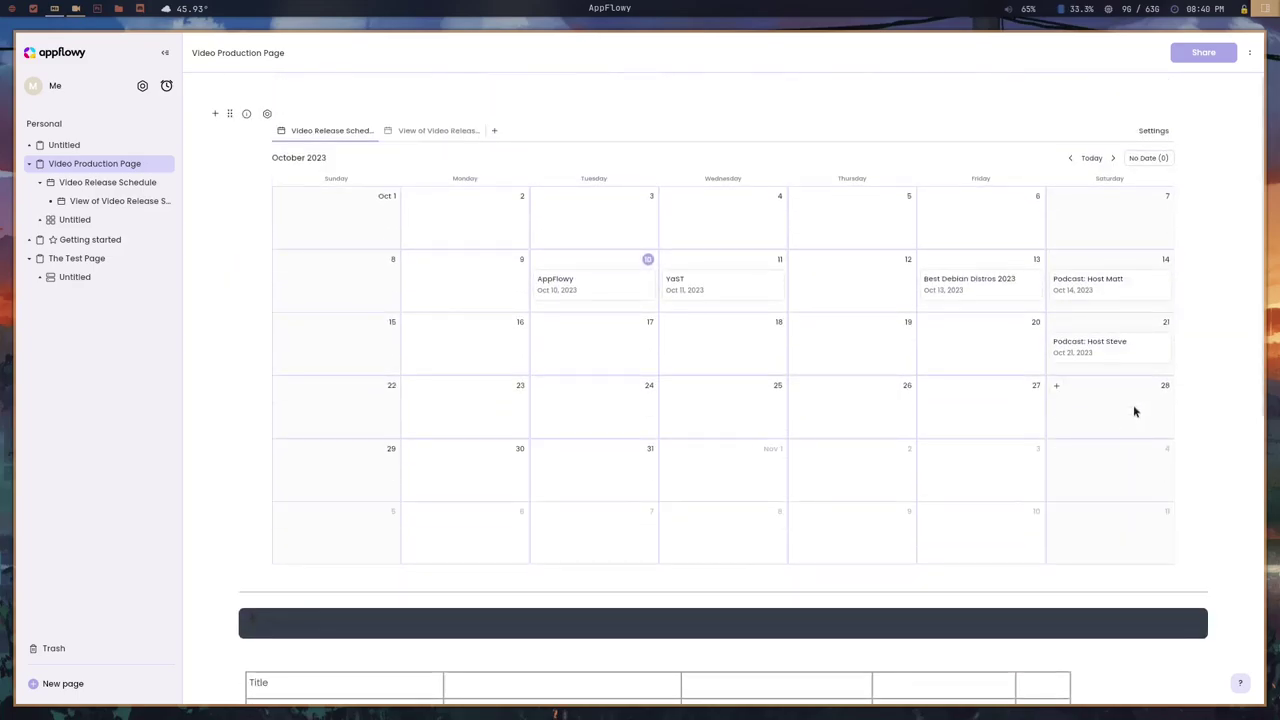
click(1154, 130)
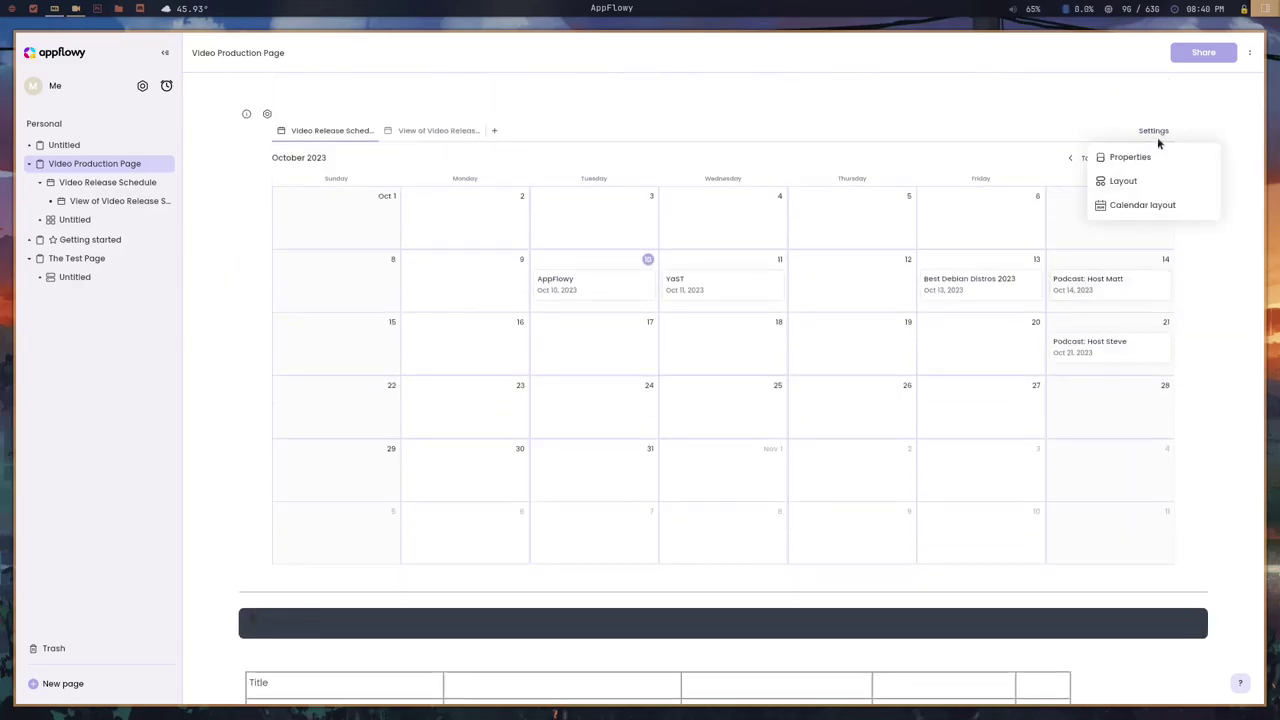
click(1125, 180)
click(1134, 168)
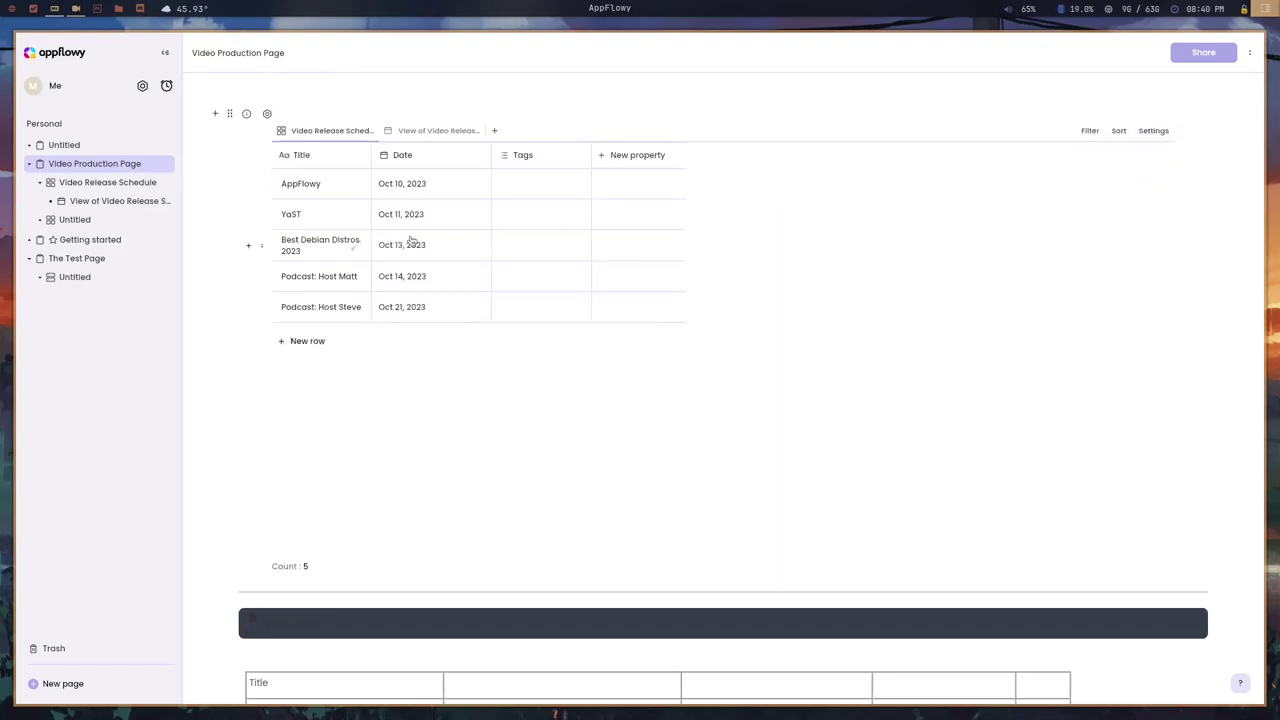
Examine the AppFlowy row's details in the schedule grid, compare it with the untitled grid, and check the schedule's settings options.
click(355, 183)
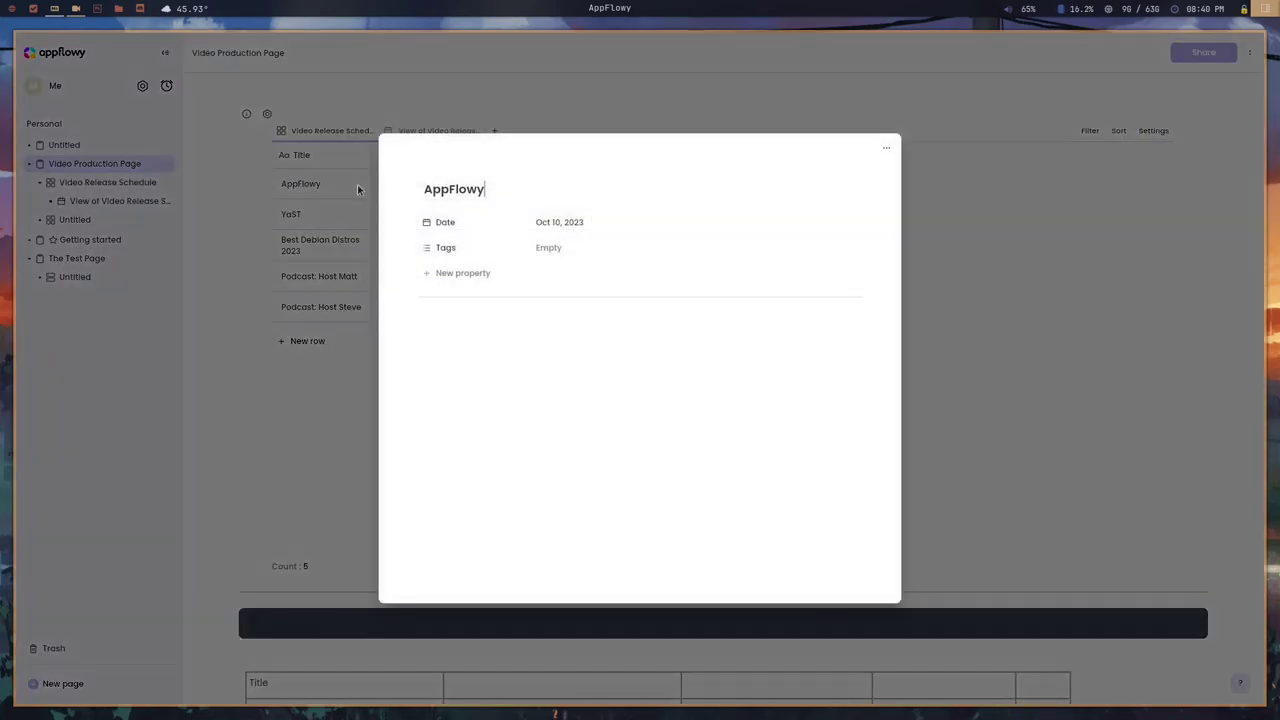
click(333, 195)
click(355, 183)
click(349, 190)
scroll(349, 192, down, 3)
scroll(334, 354, down, 2)
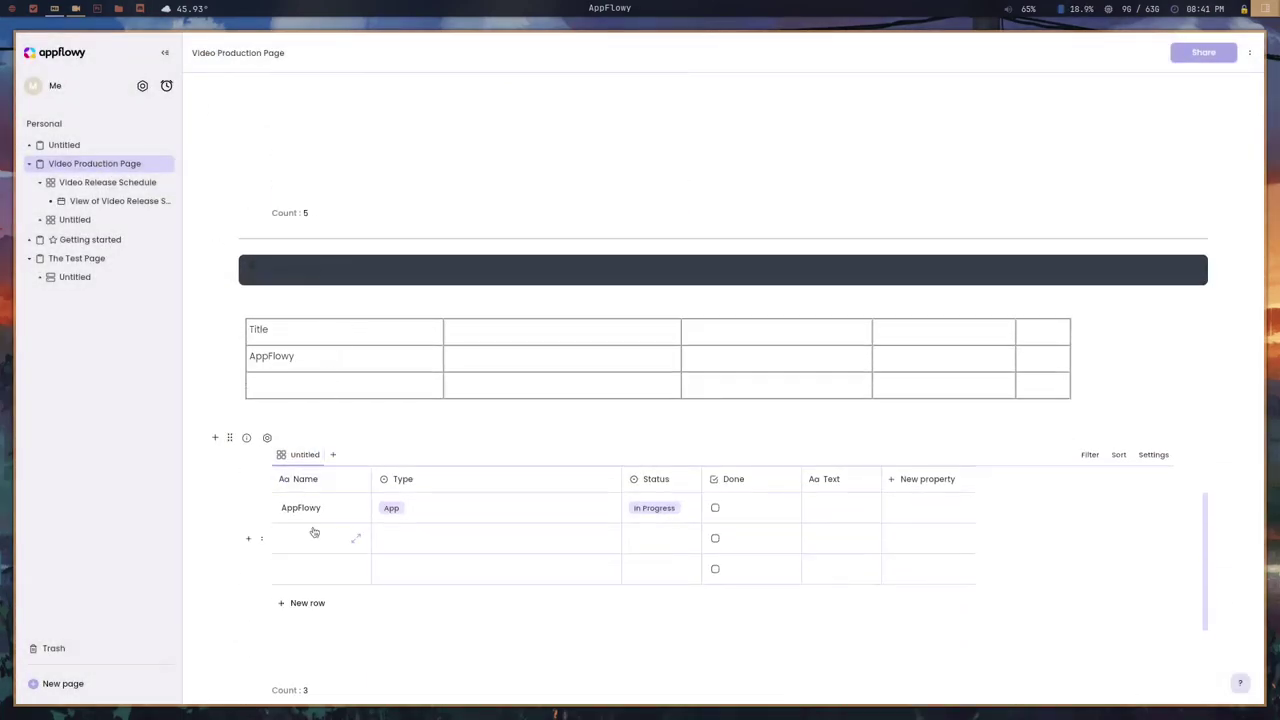
scroll(351, 349, up, 3)
scroll(350, 349, up, 2)
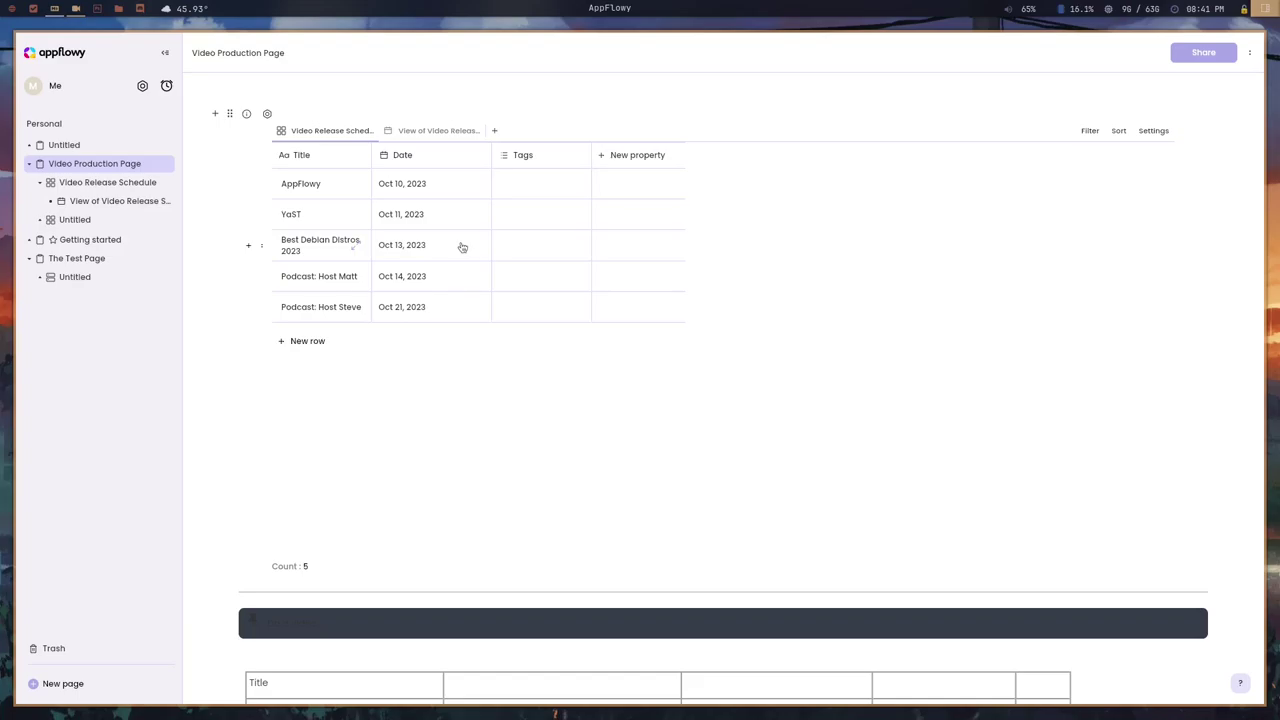
click(1152, 136)
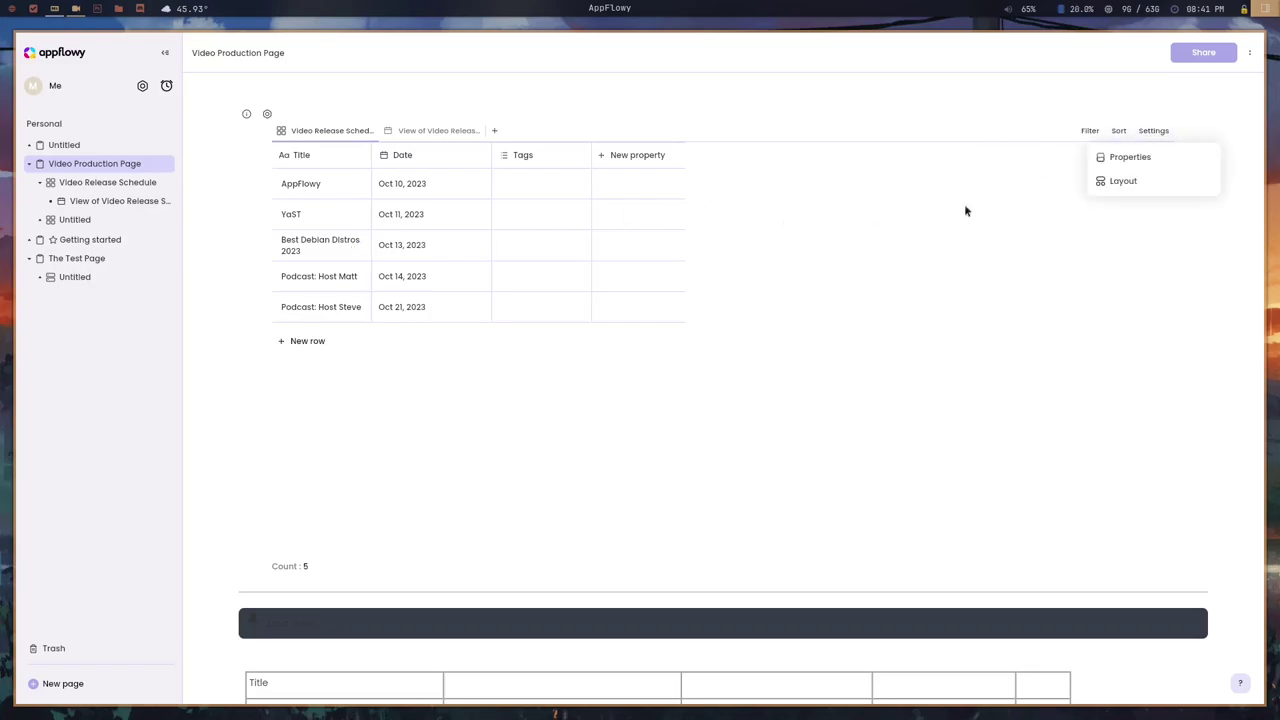
click(1090, 98)
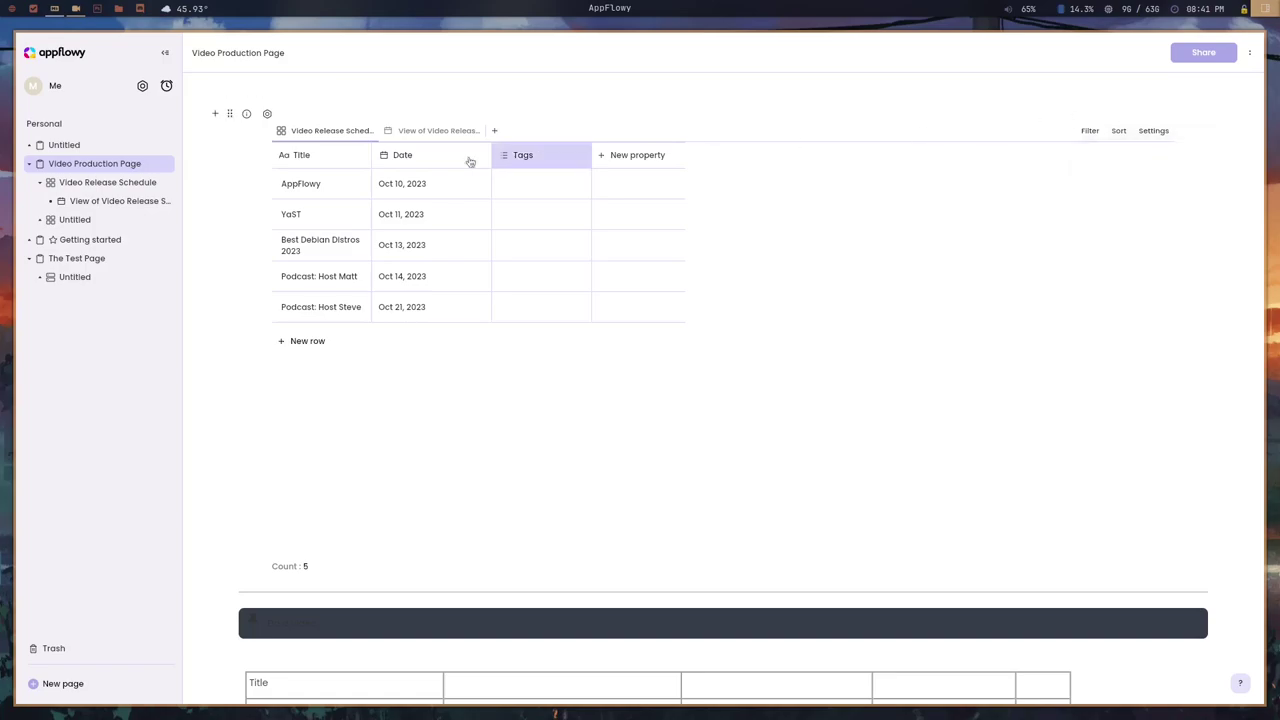
Insert a referenced grid linked to Video Release Schedule between the dark callout and the simple table on the Video Production Page.
scroll(266, 548, down, 2)
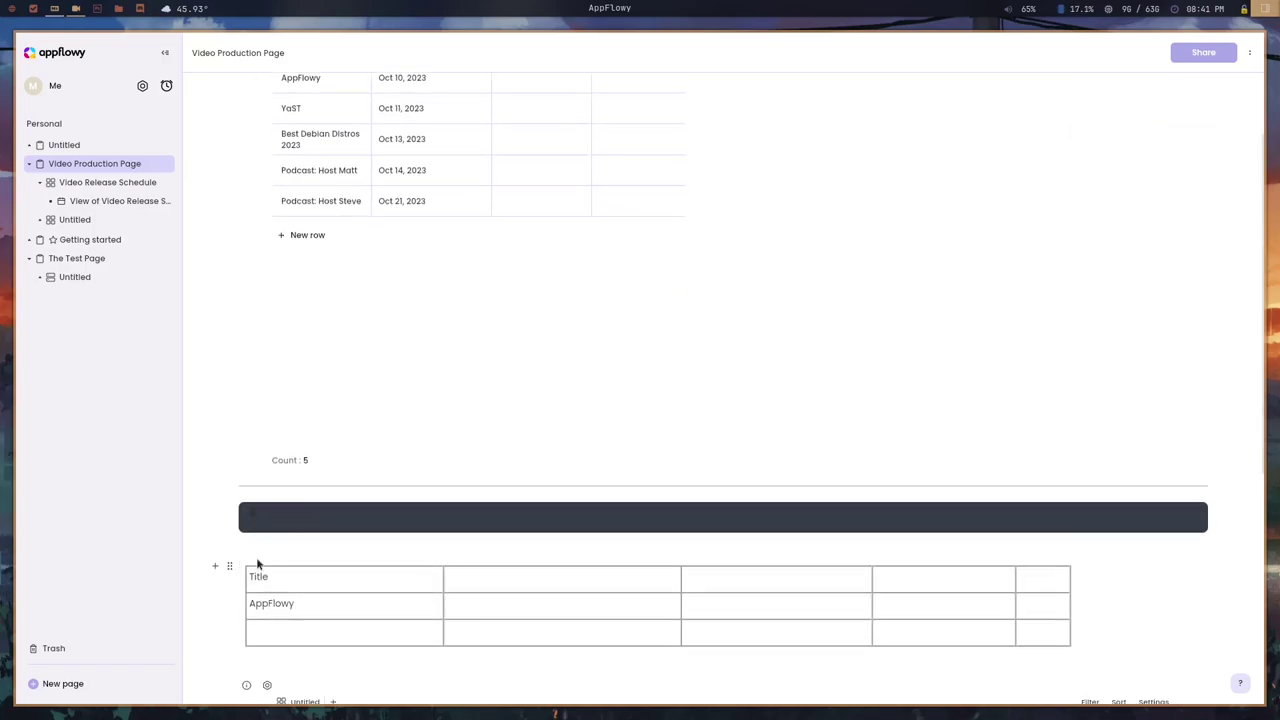
click(215, 517)
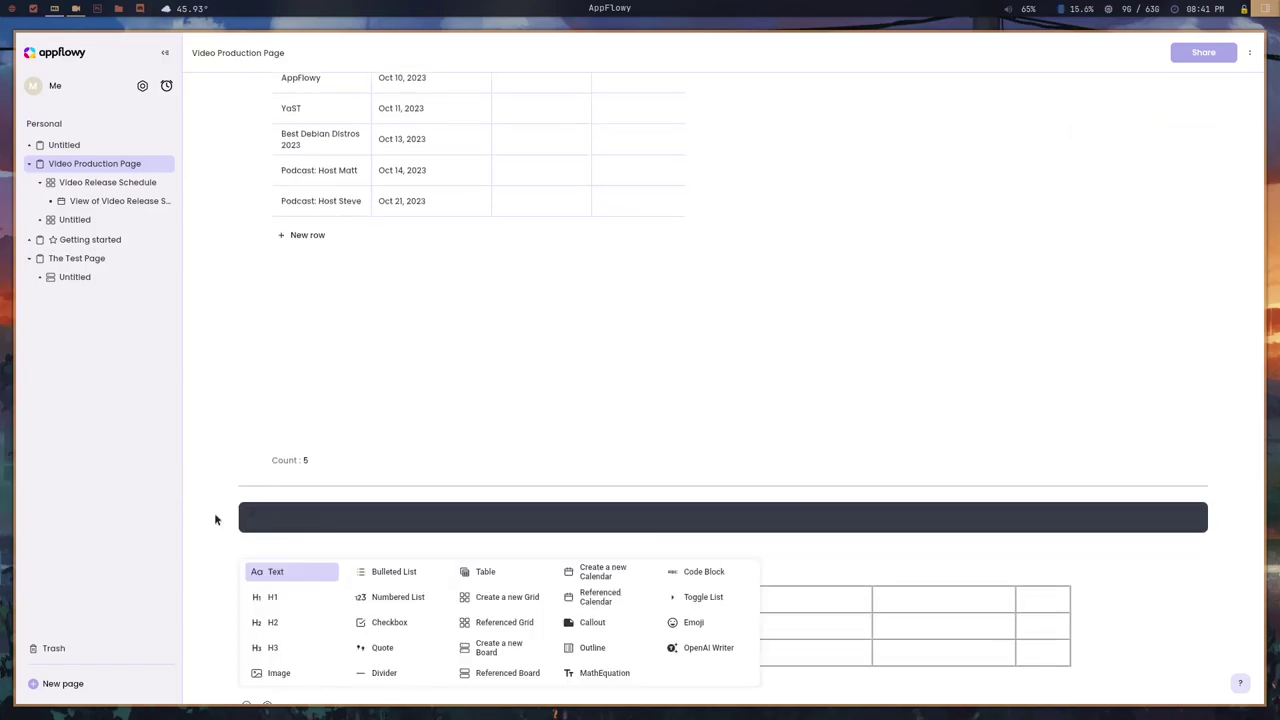
click(495, 625)
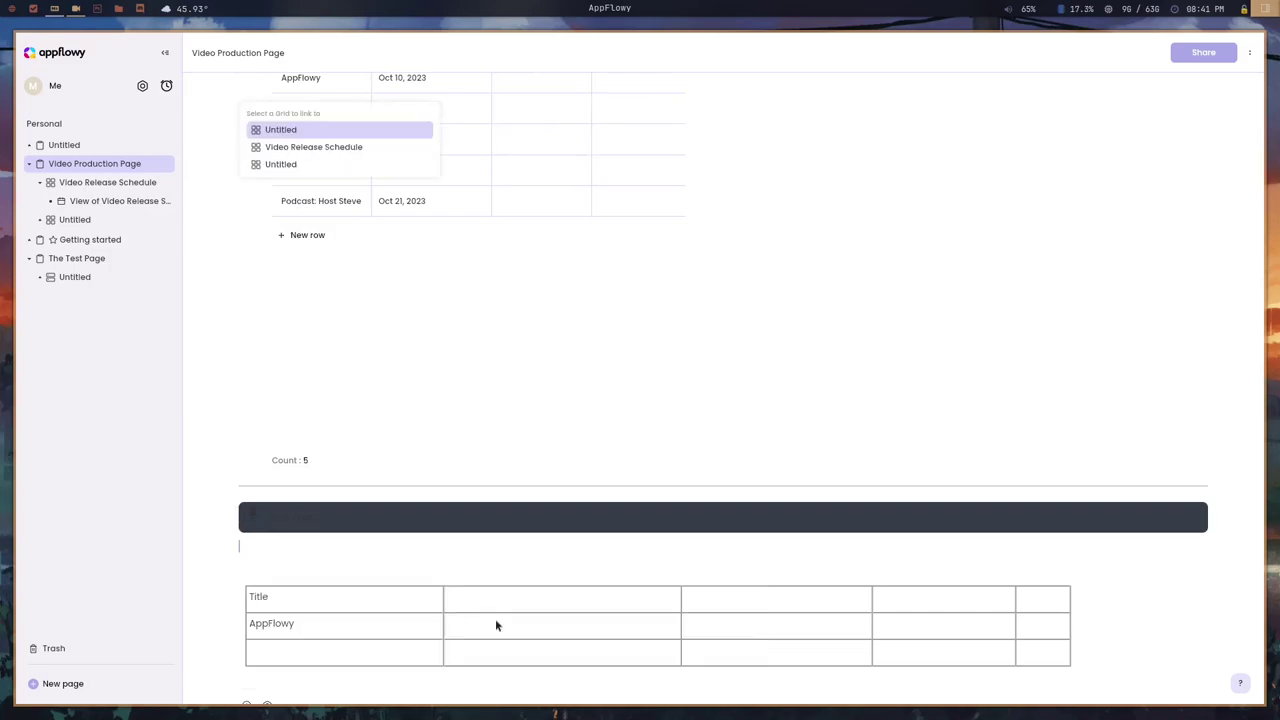
click(296, 148)
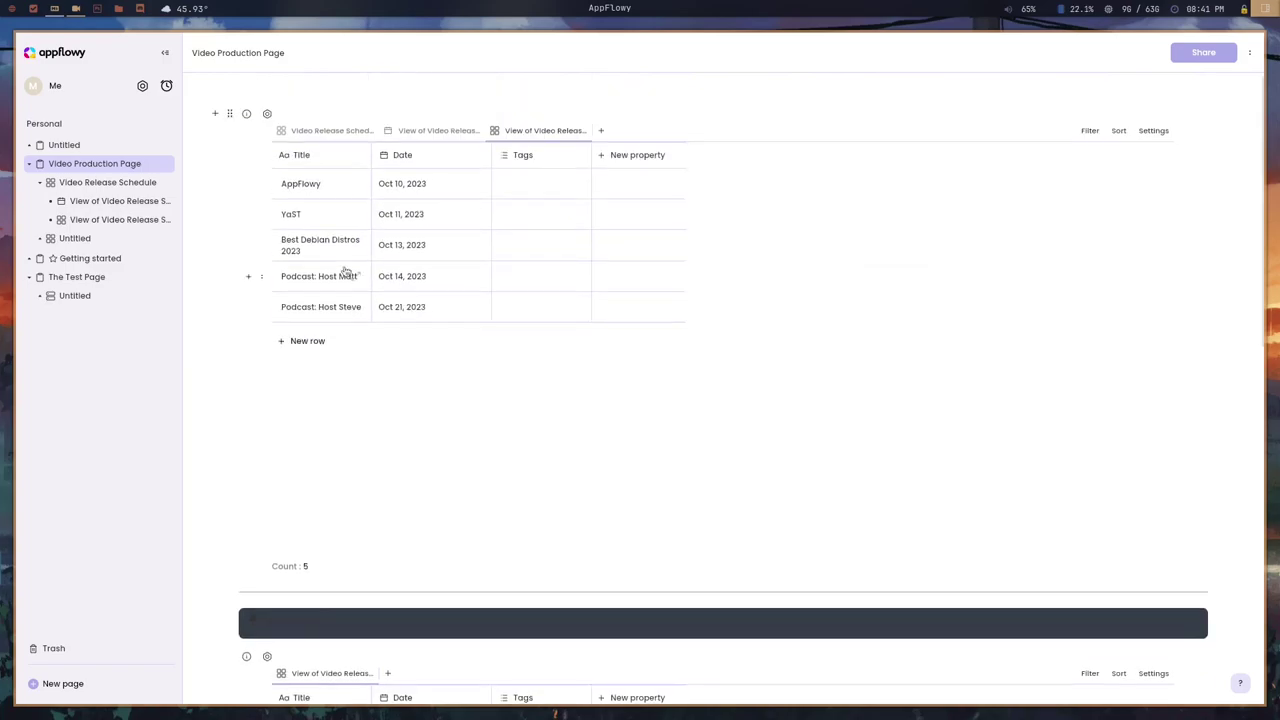
Change the layout of the linked schedule view below the dark callout to Calendar.
scroll(346, 263, down, 3)
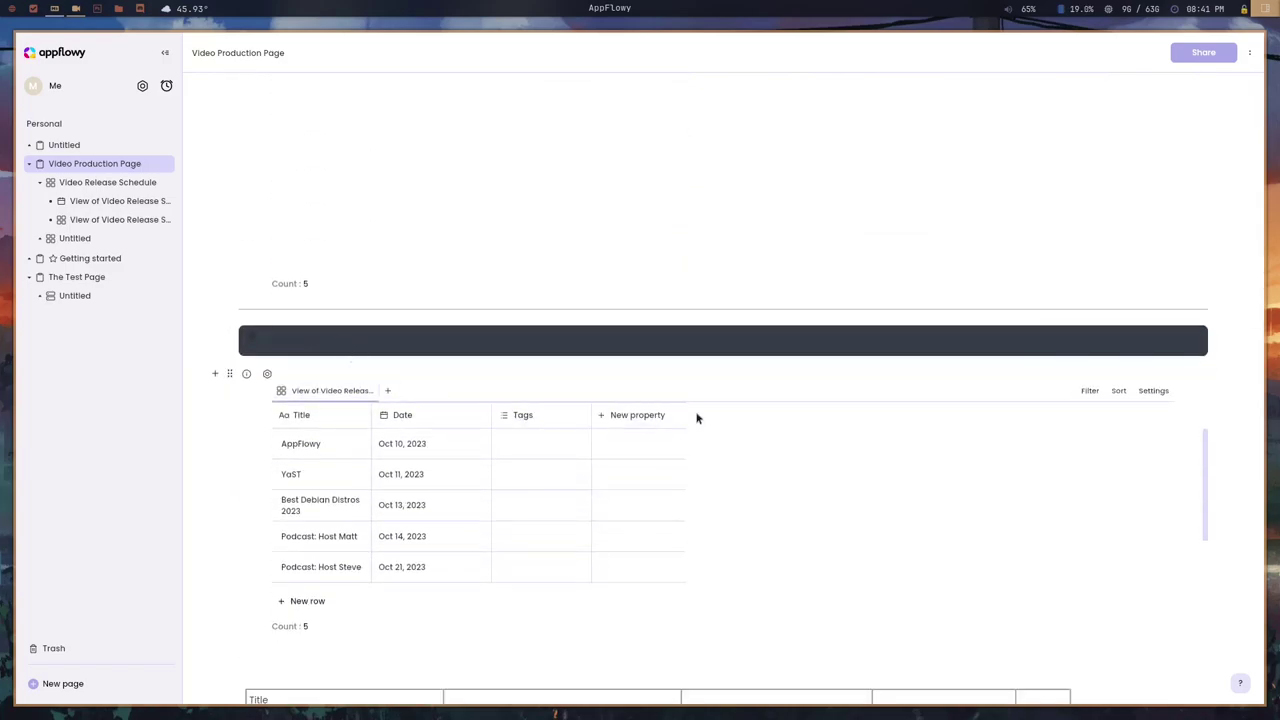
click(1152, 396)
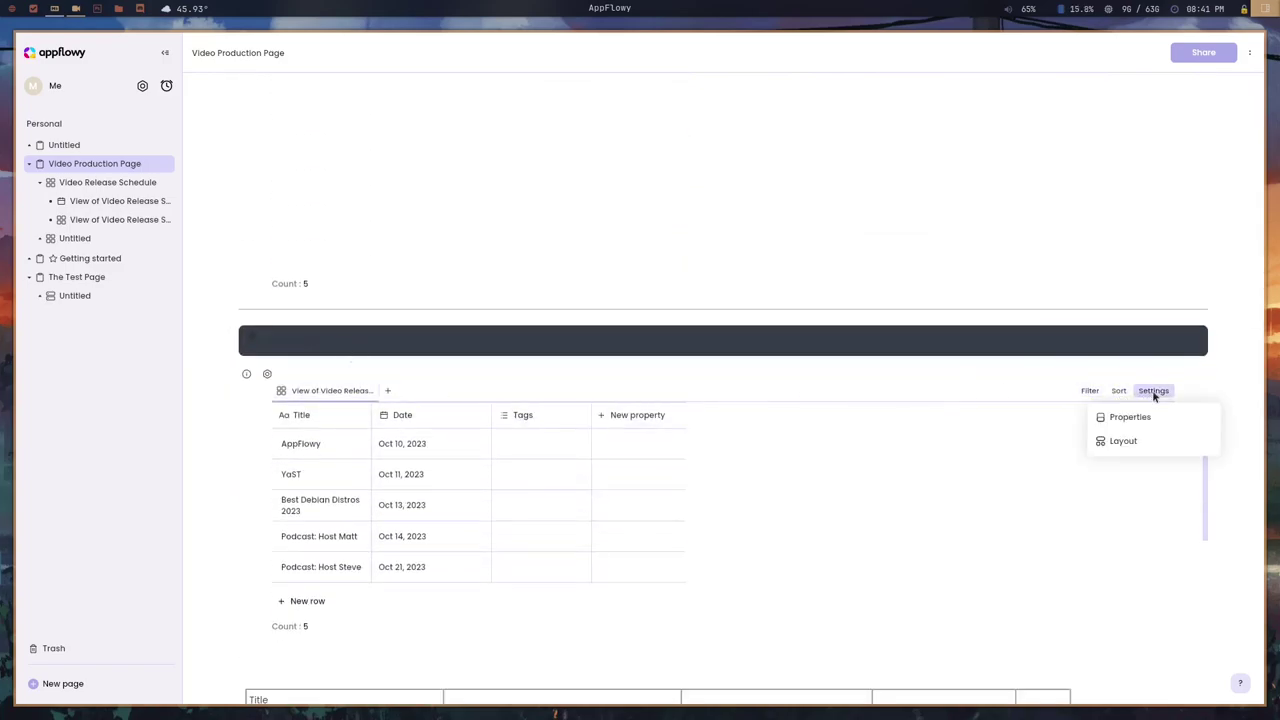
click(1133, 441)
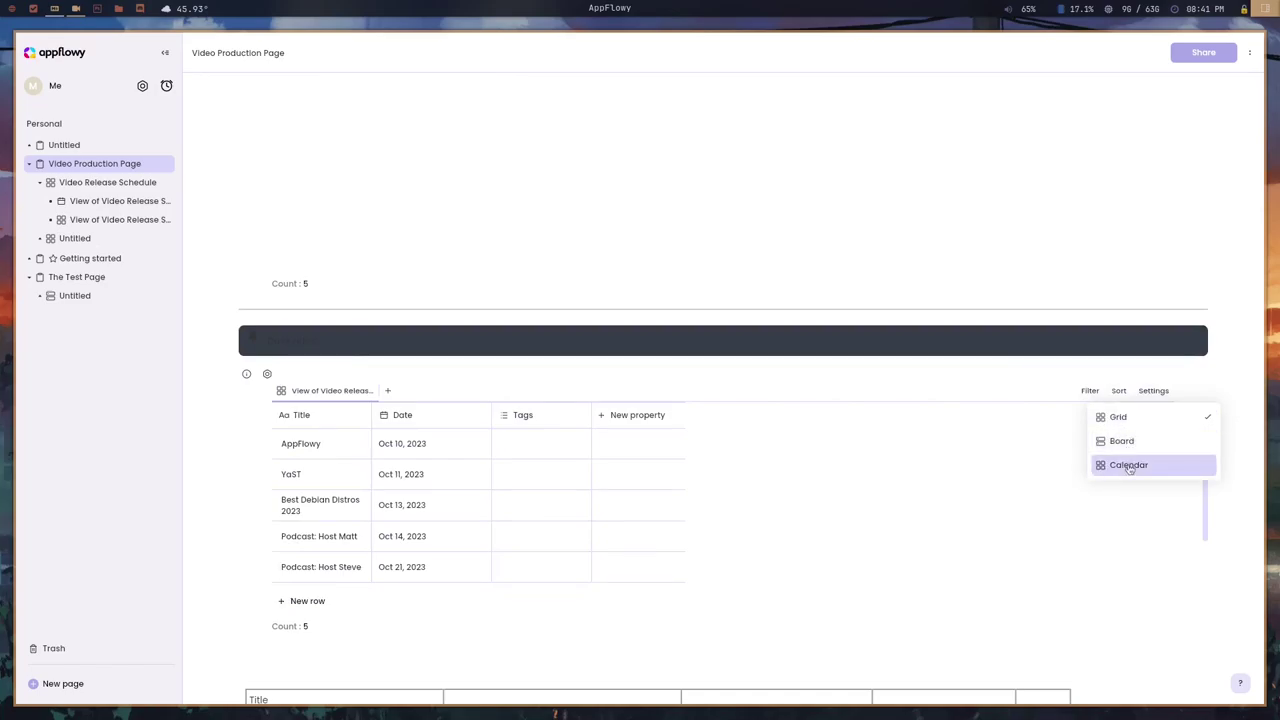
click(1125, 465)
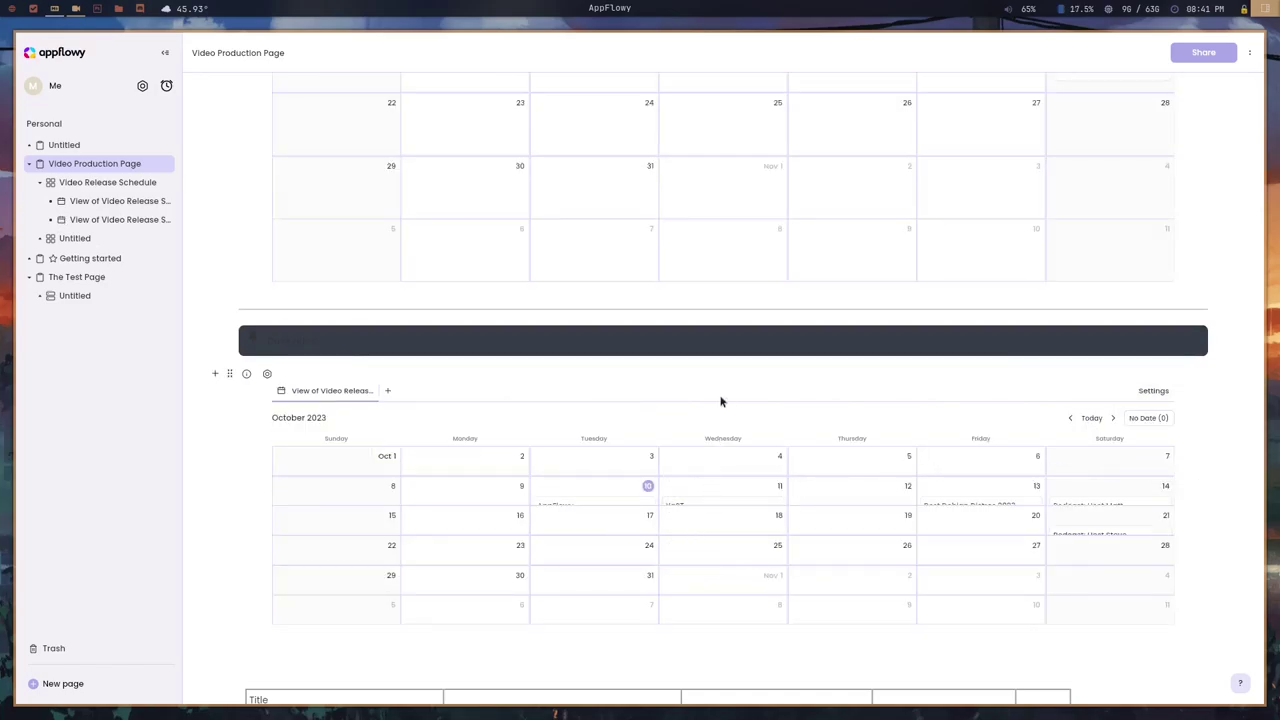
Set the linked view in the upper schedule block back to the Grid layout and compare it with the linked view below the callout.
scroll(708, 346, up, 3)
scroll(700, 280, up, 1)
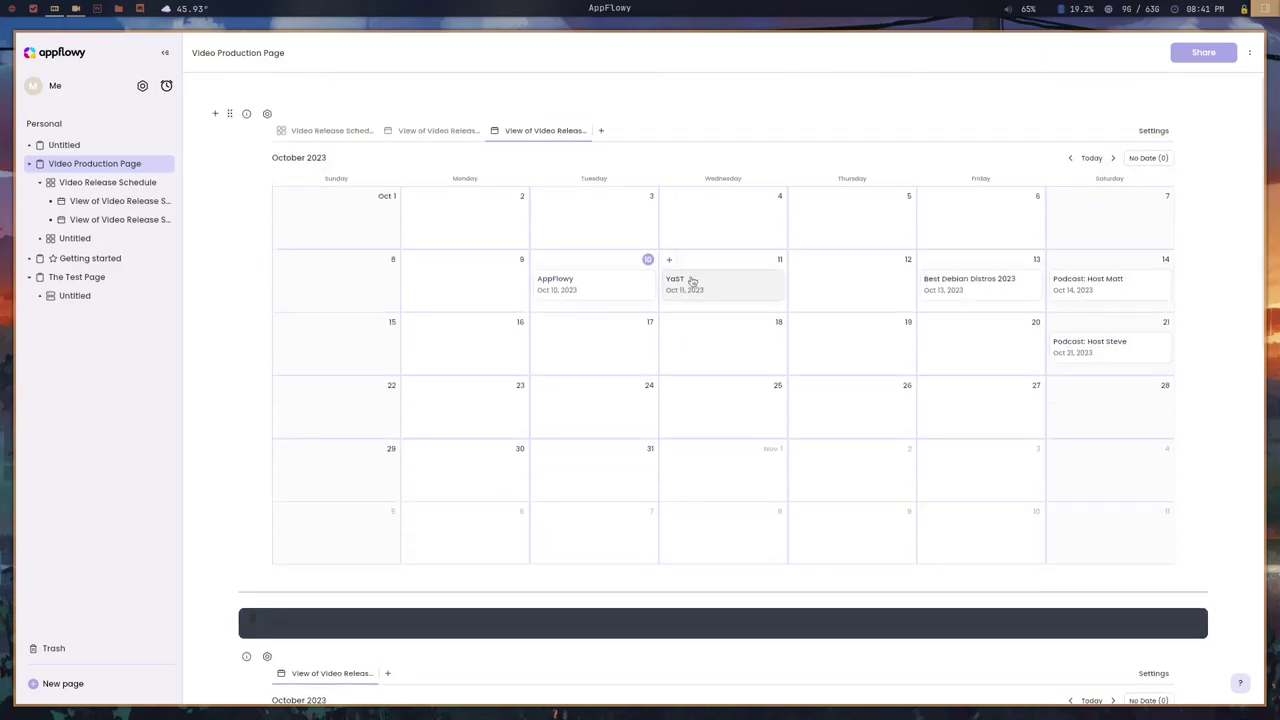
click(1153, 130)
click(1130, 181)
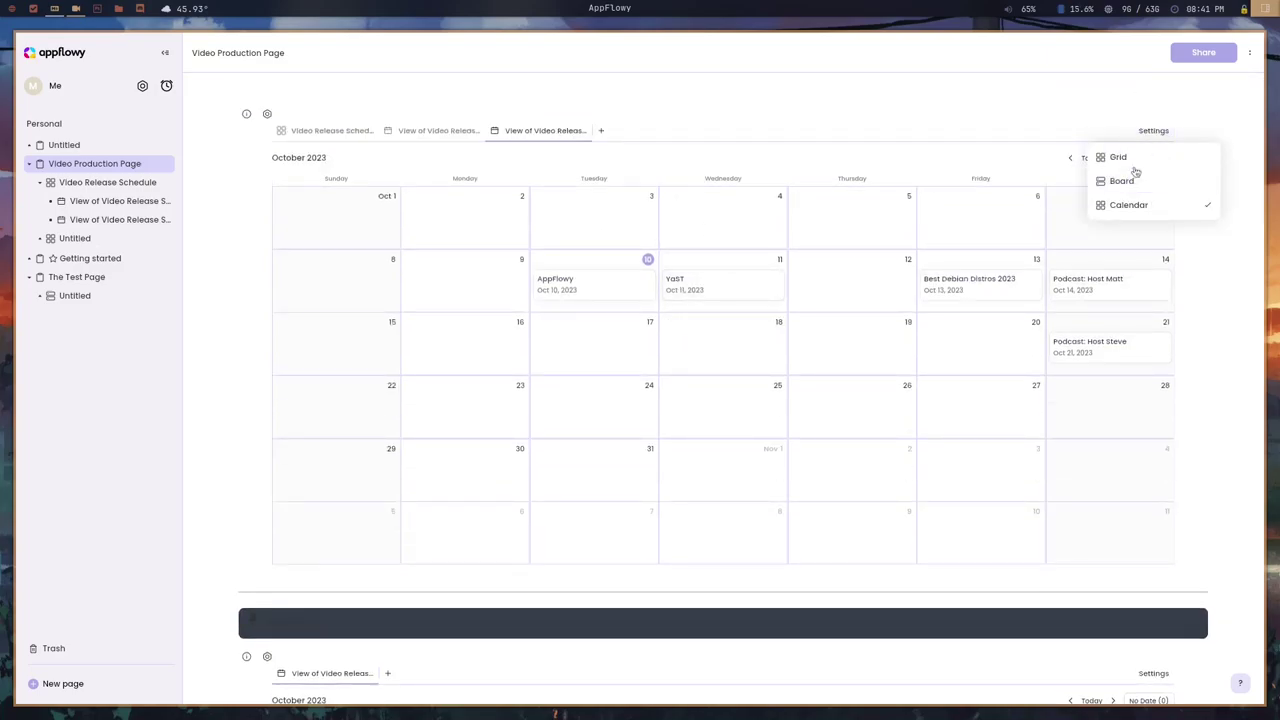
click(1135, 159)
scroll(1056, 214, down, 4)
scroll(1057, 222, down, 1)
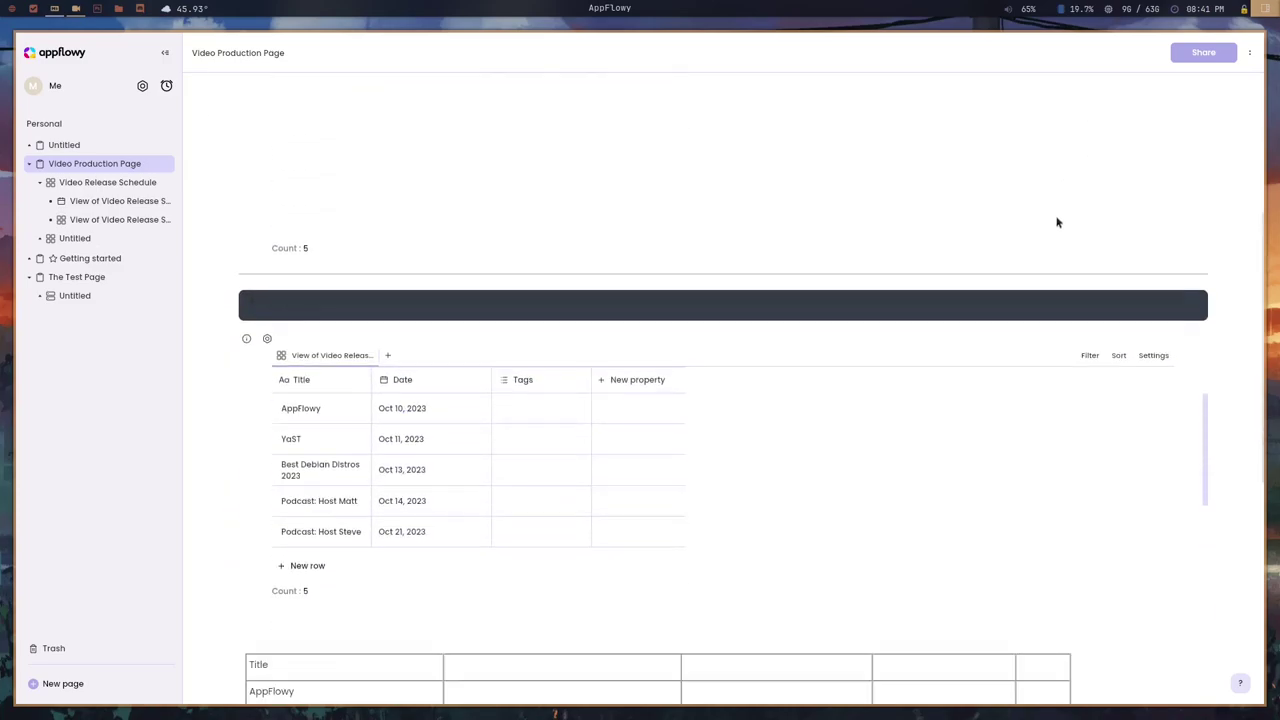
scroll(1057, 222, up, 3)
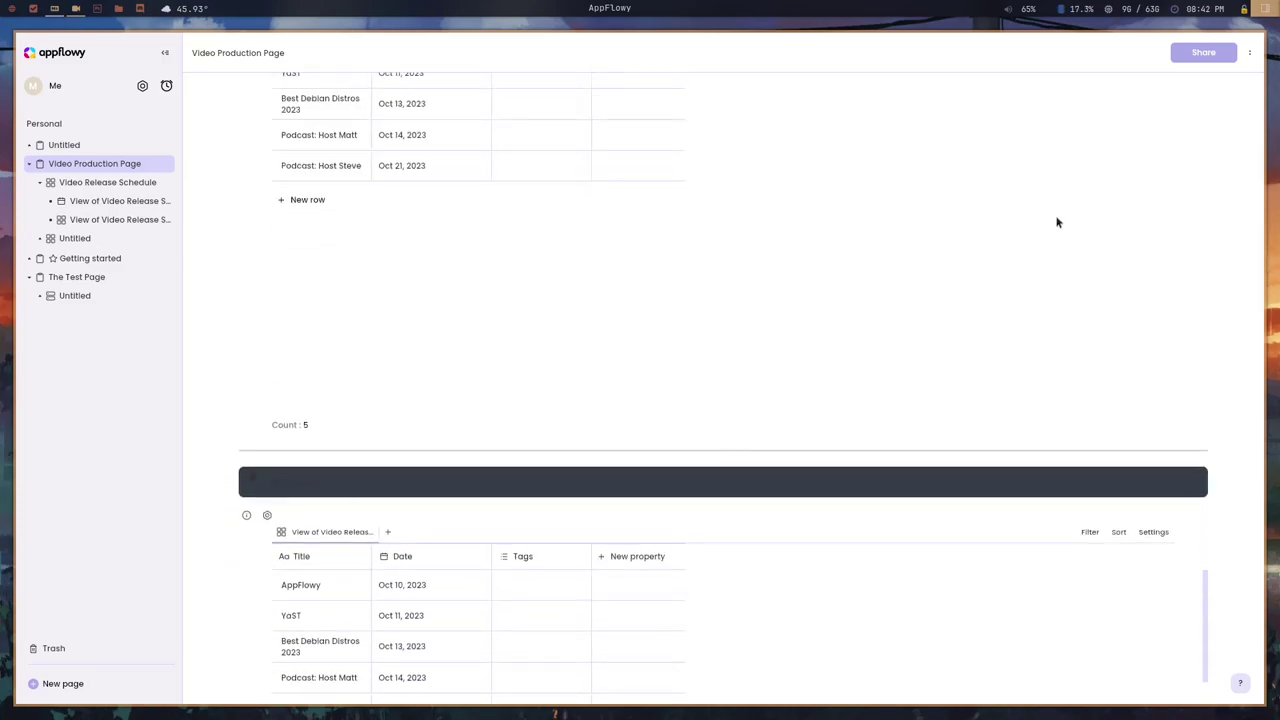